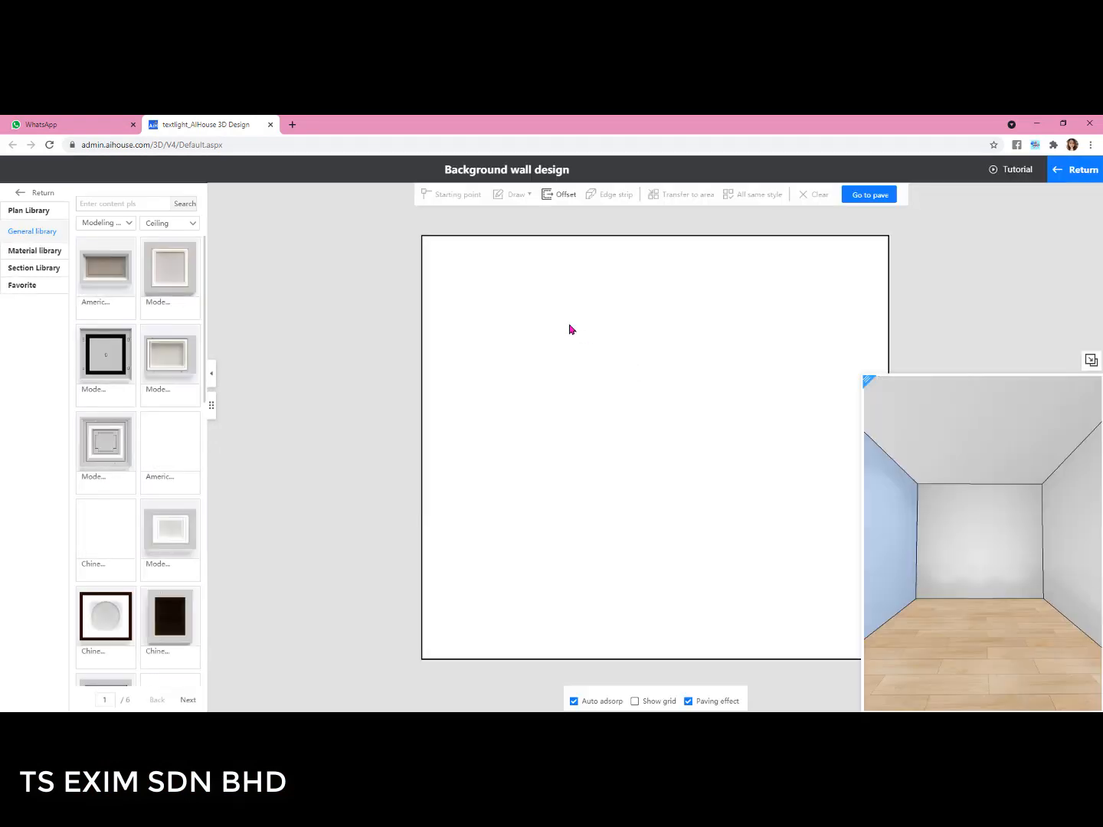
# - Import the text light.dxf lettering into the background wall as local area modeling
pyautogui.click(571, 327)
pyautogui.rightClick(572, 324)
pyautogui.moveTo(633, 442)
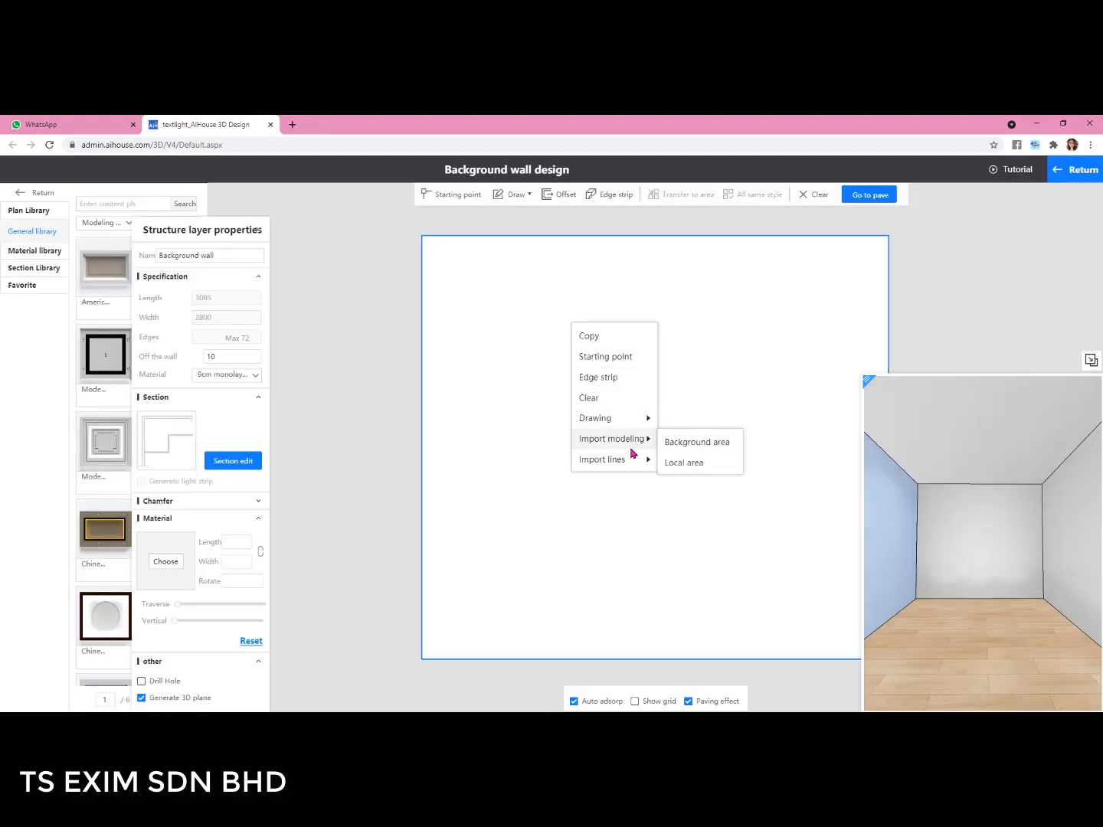
pyautogui.click(697, 466)
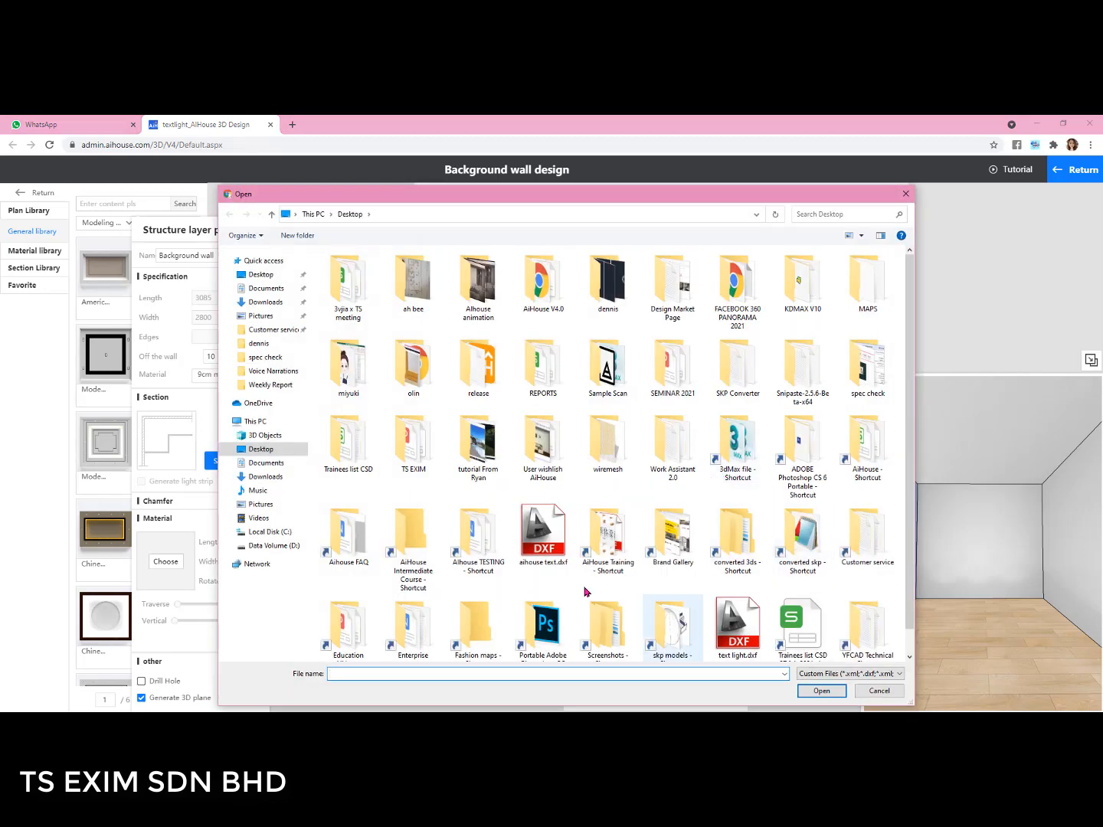
pyautogui.click(761, 629)
pyautogui.doubleClick(762, 630)
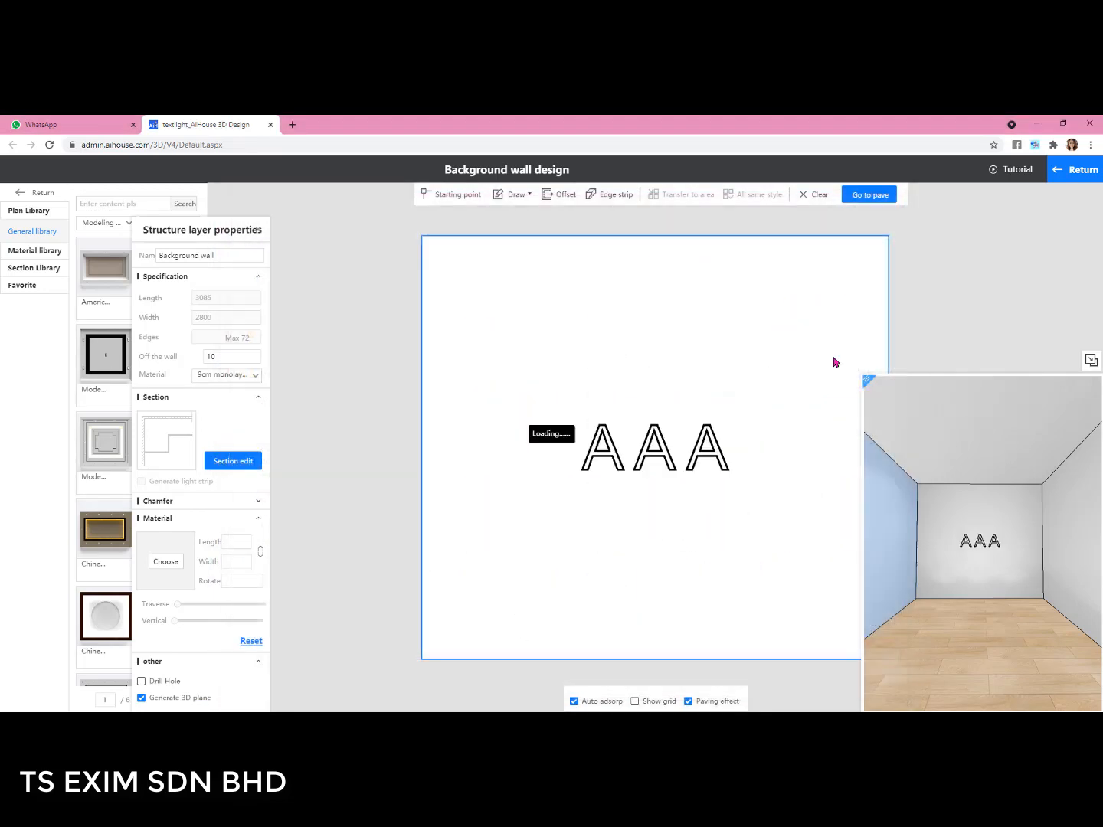
# - Raise the whole AAA lettering by setting its distance from the wall's lower edge to 1600, and increase that distance once more
pyautogui.scroll(2, 771, 417)
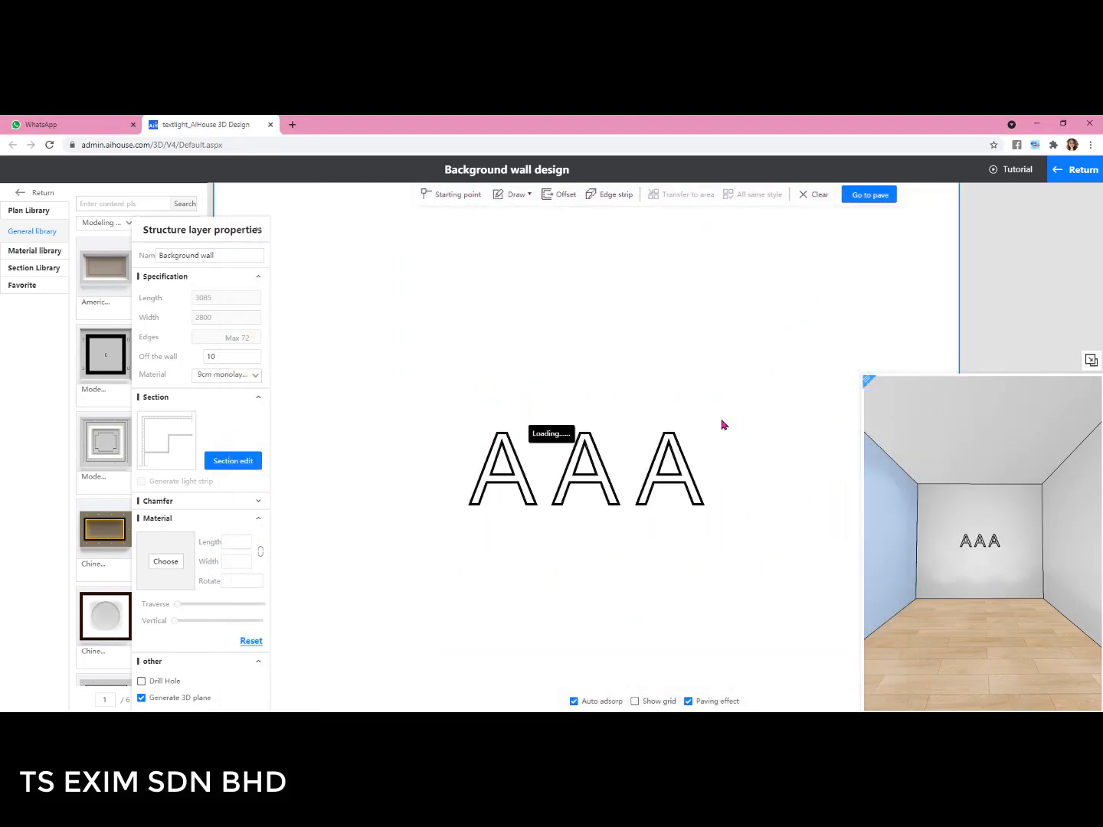
pyautogui.scroll(1, 721, 425)
pyautogui.scroll(-3, 736, 555)
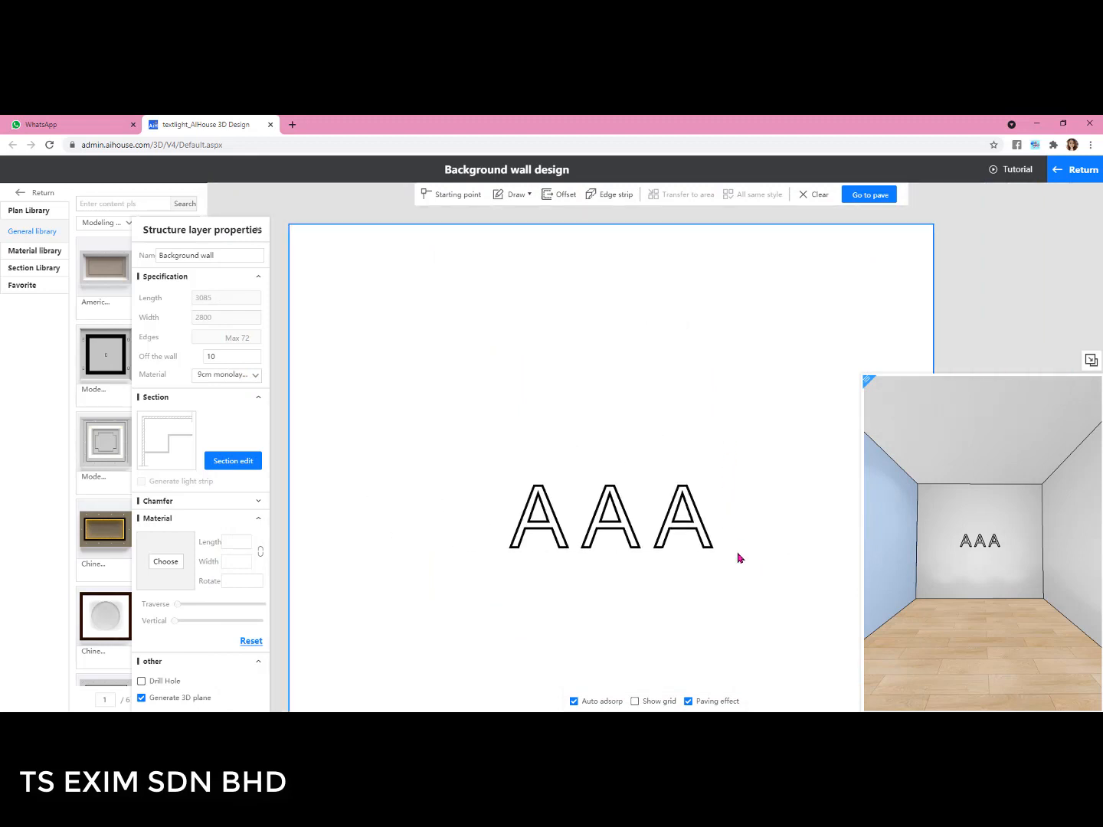
pyautogui.scroll(-1, 737, 562)
pyautogui.moveTo(729, 569); pyautogui.dragTo(517, 451)
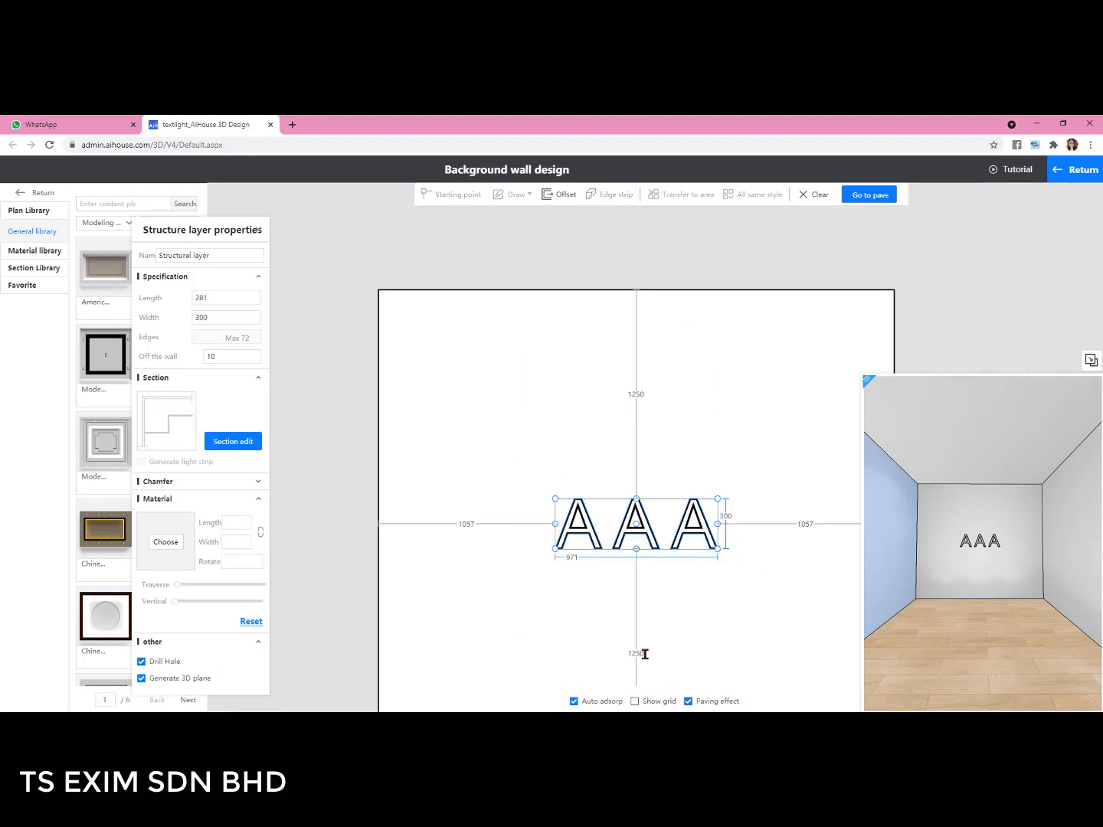
pyautogui.moveTo(644, 655); pyautogui.dragTo(610, 655)
pyautogui.write('1600')
pyautogui.press('Return')
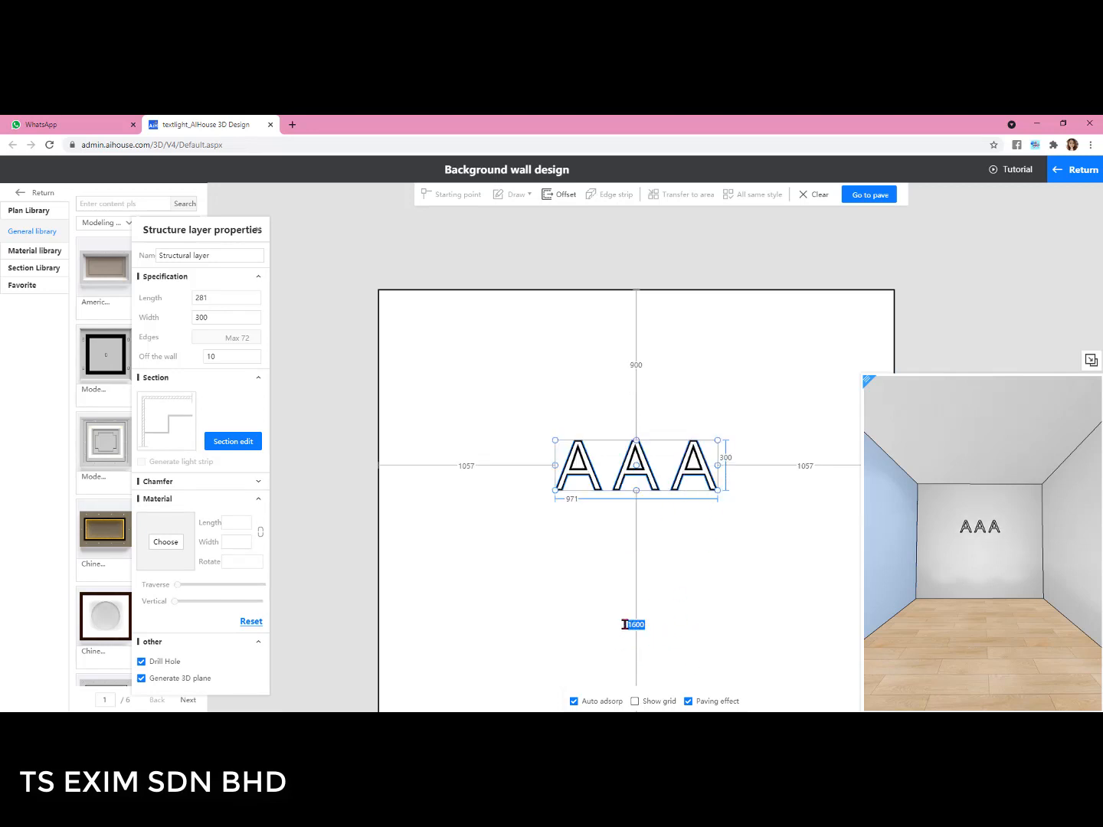
pyautogui.write('00')
pyautogui.press('Return')
pyautogui.click(791, 336)
# - Delete the second and third letters of the AAA lettering, keeping only the first A
pyautogui.scroll(5, 778, 418)
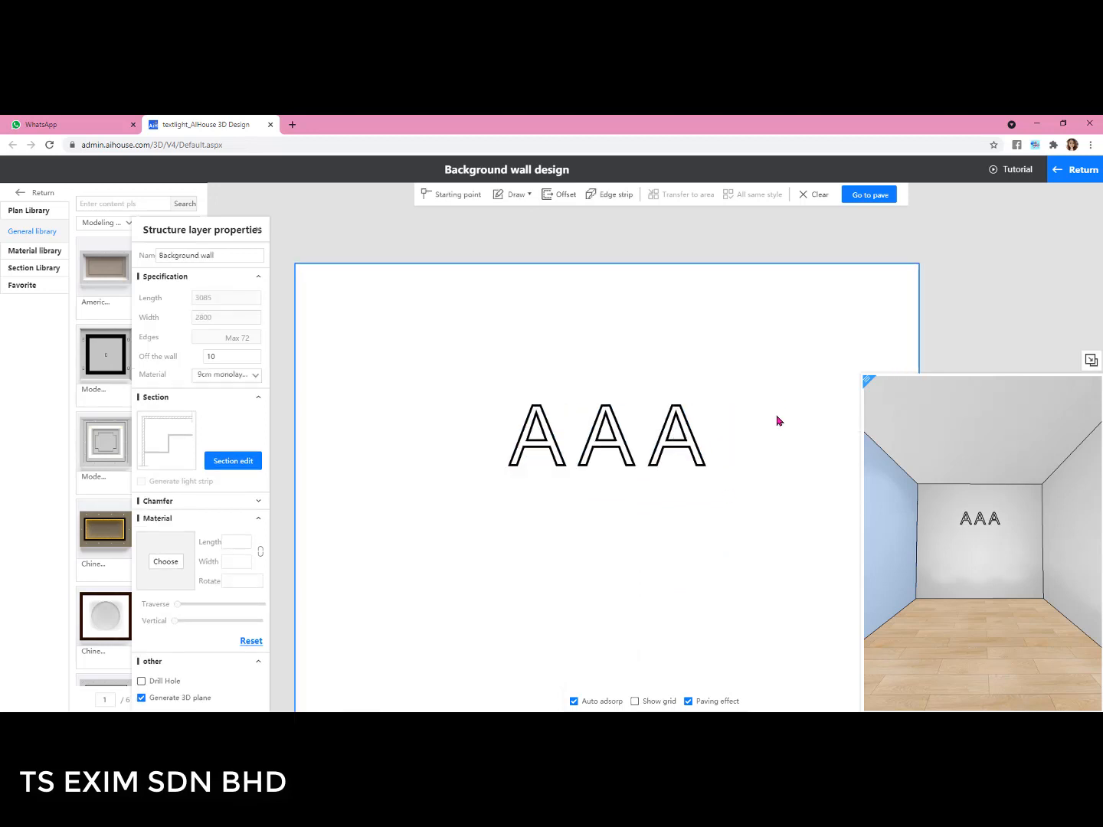
pyautogui.rightClick(761, 398)
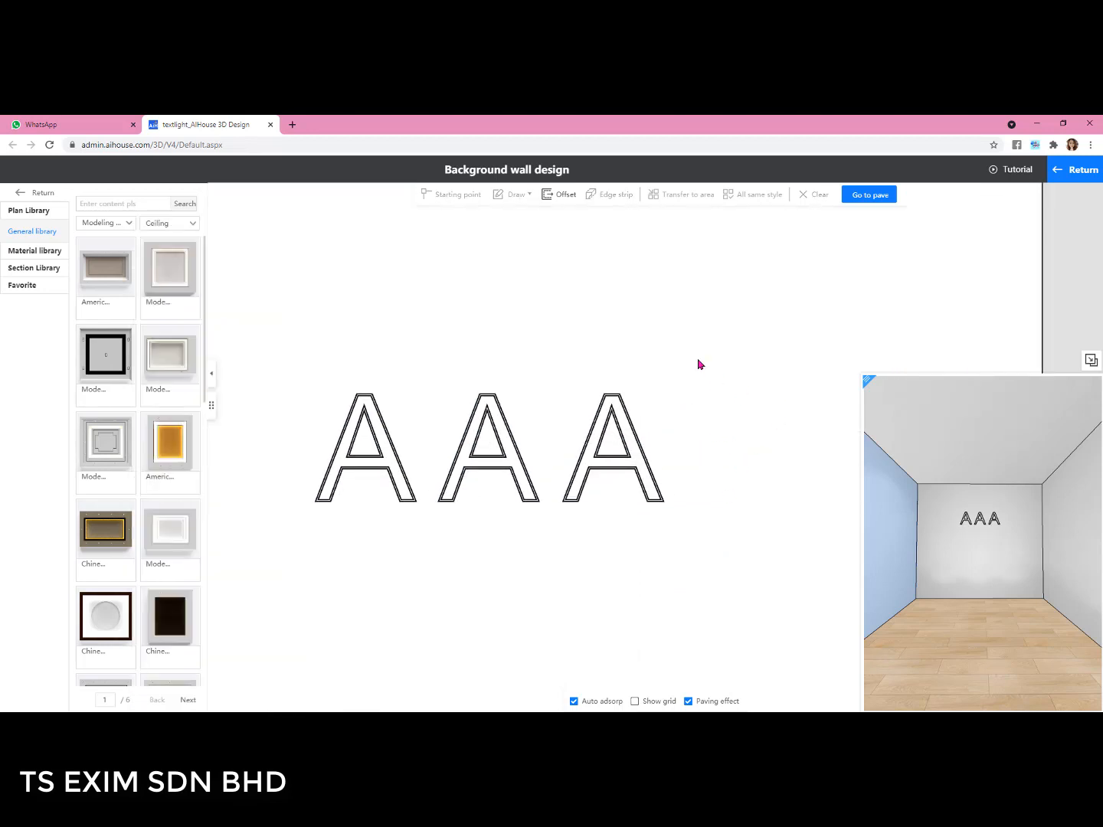
pyautogui.moveTo(697, 360); pyautogui.dragTo(788, 375, button='right')
pyautogui.moveTo(792, 544); pyautogui.dragTo(541, 377)
pyautogui.press('Delete')
# - Set the off-the-wall depth to 50 for both the outer outline and the inner triangle of the A
pyautogui.scroll(5, 502, 427)
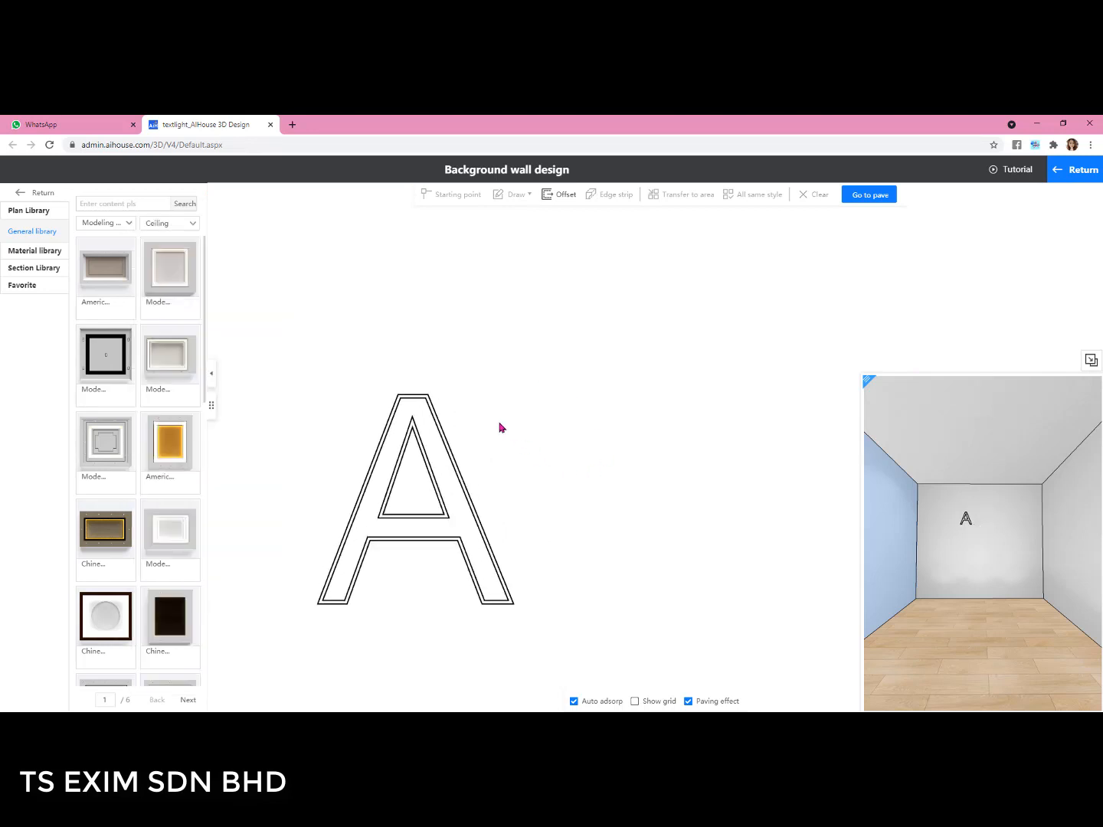
pyautogui.click(418, 402)
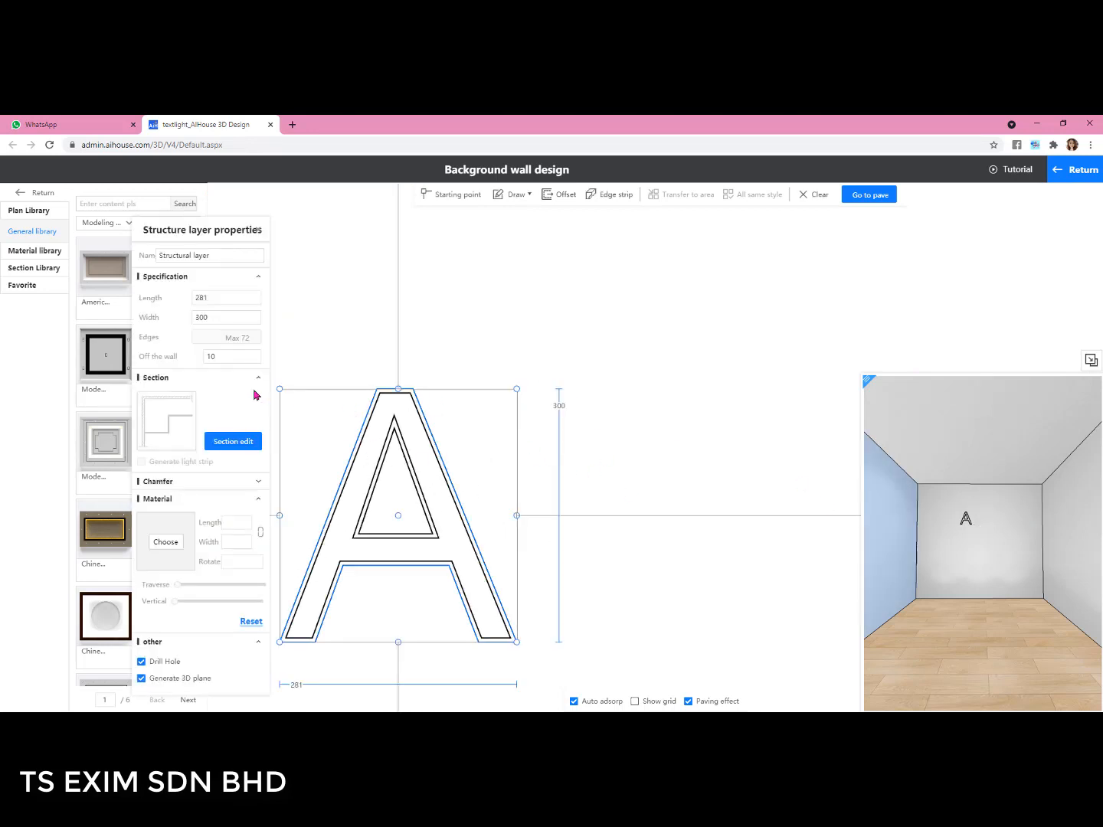
pyautogui.moveTo(222, 356); pyautogui.dragTo(170, 359)
pyautogui.scroll(5, 992, 541)
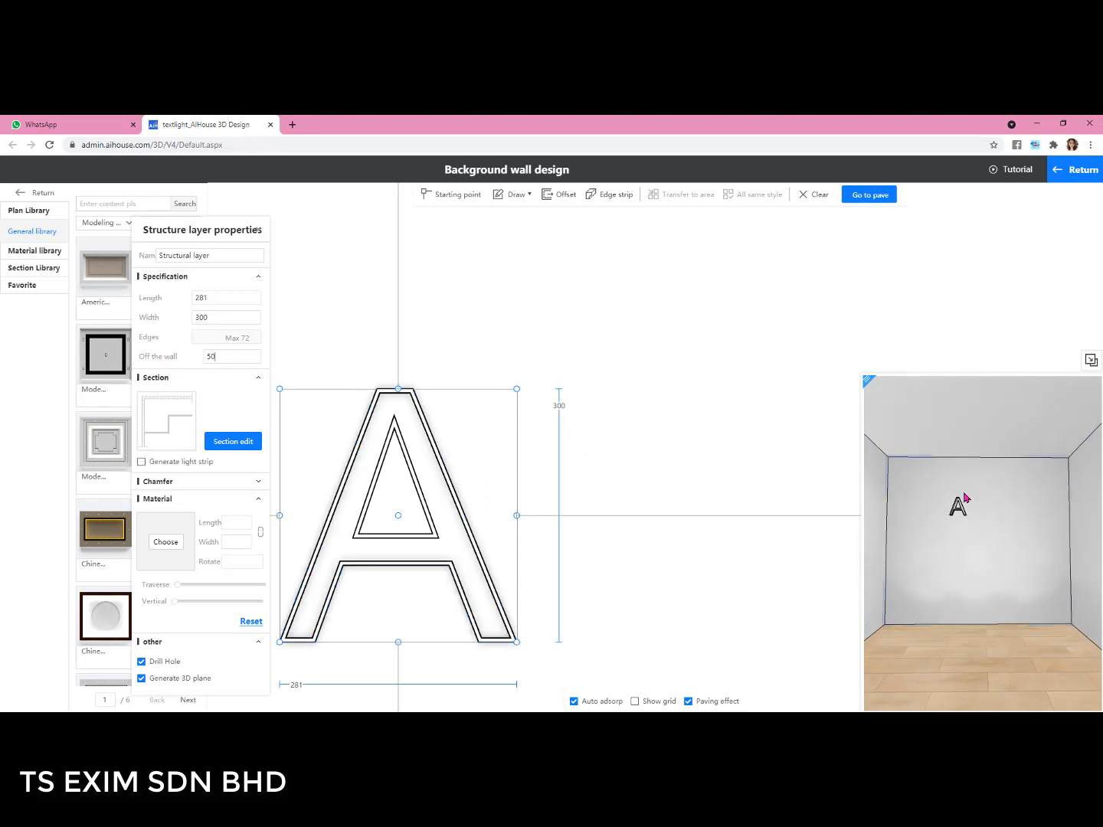
pyautogui.click(400, 436)
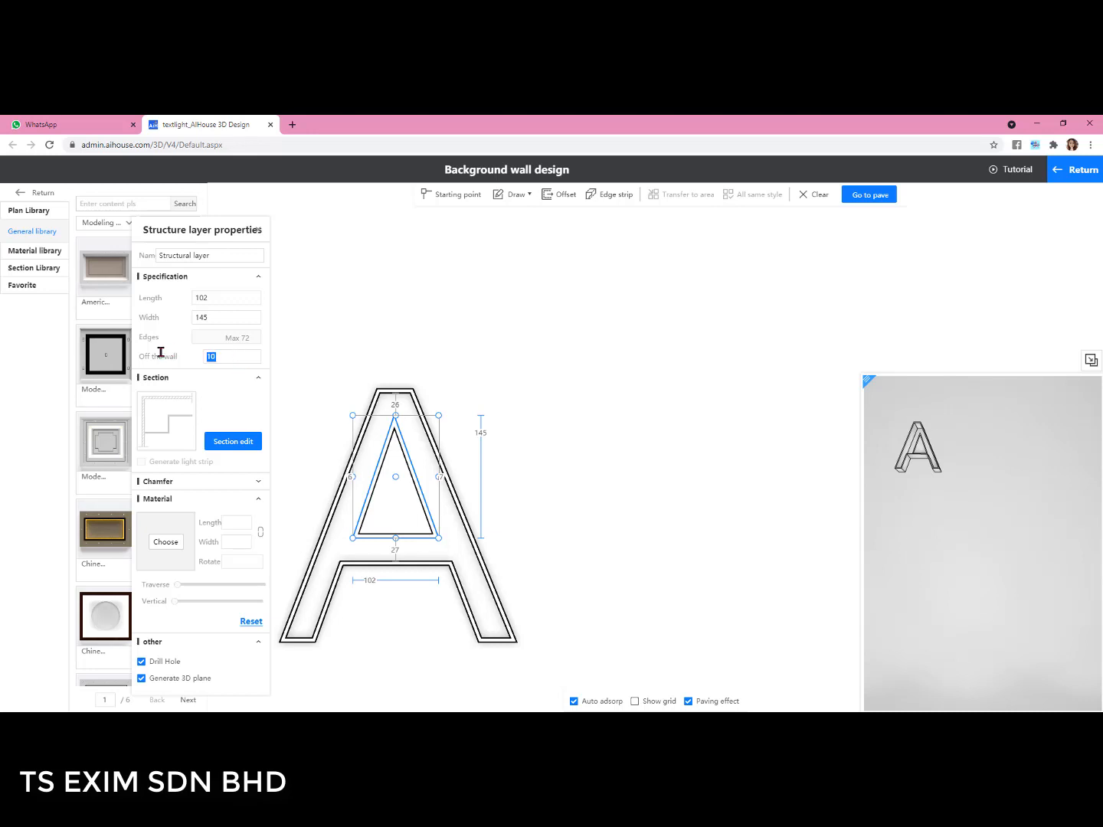
pyautogui.press('Return')
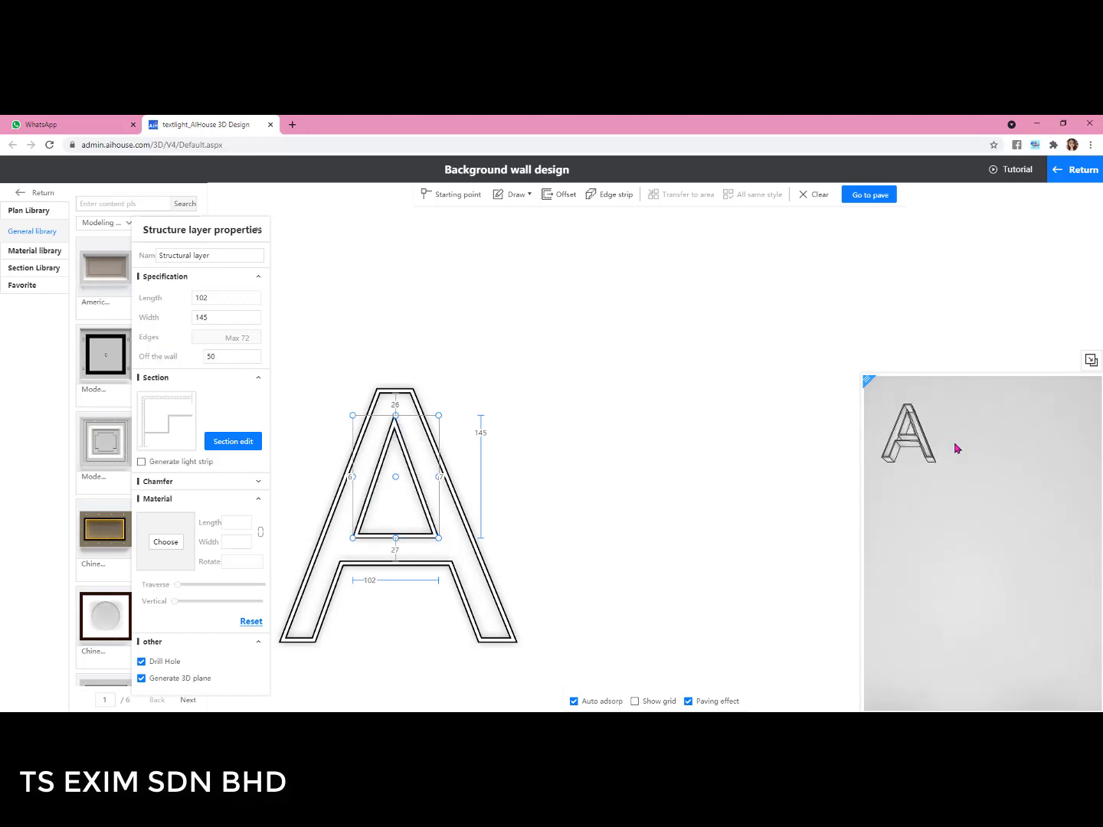
pyautogui.click(589, 434)
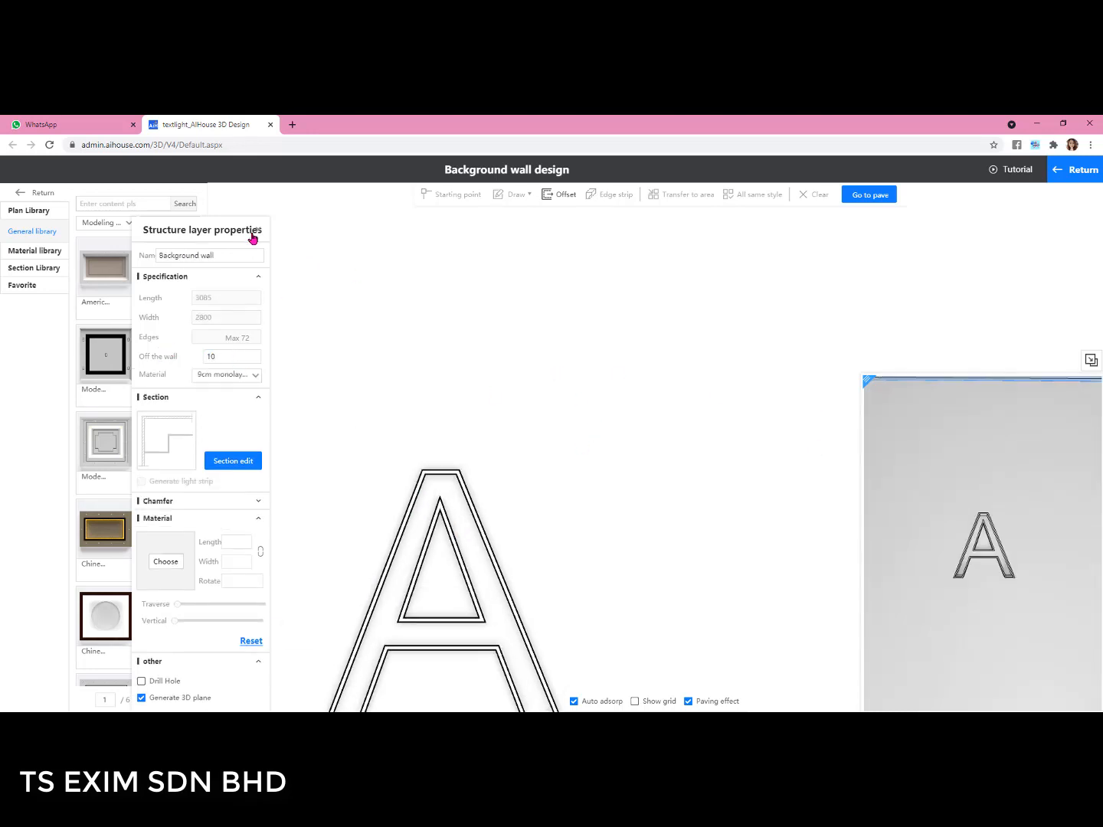
# - Apply the Round tube light section from the section library to the letter A
pyautogui.click(259, 230)
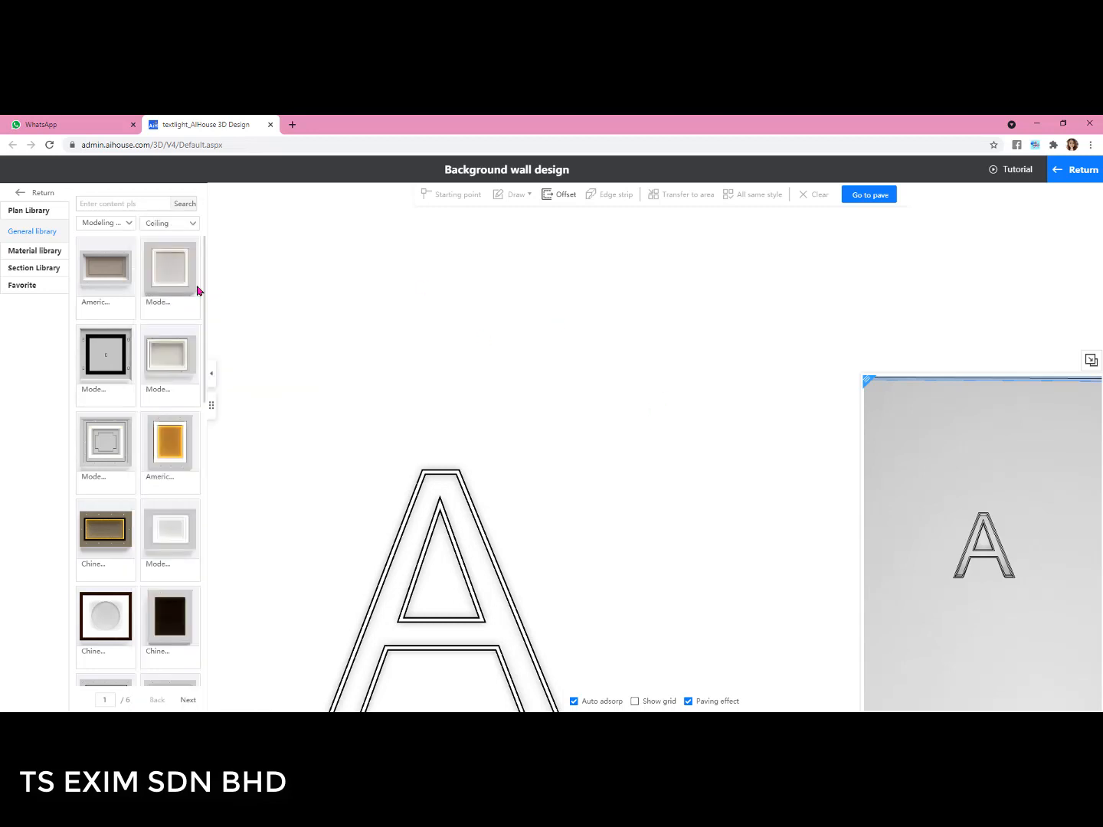
pyautogui.click(45, 269)
pyautogui.click(29, 322)
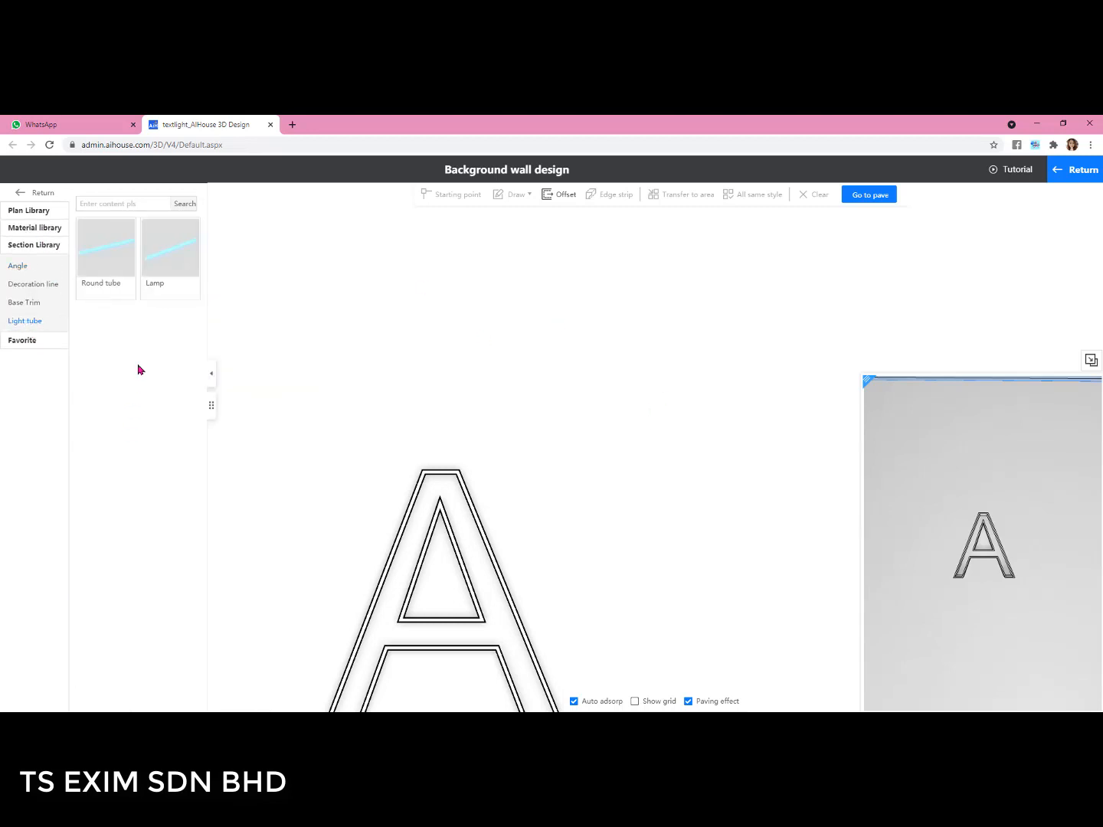
pyautogui.moveTo(116, 263); pyautogui.dragTo(451, 500)
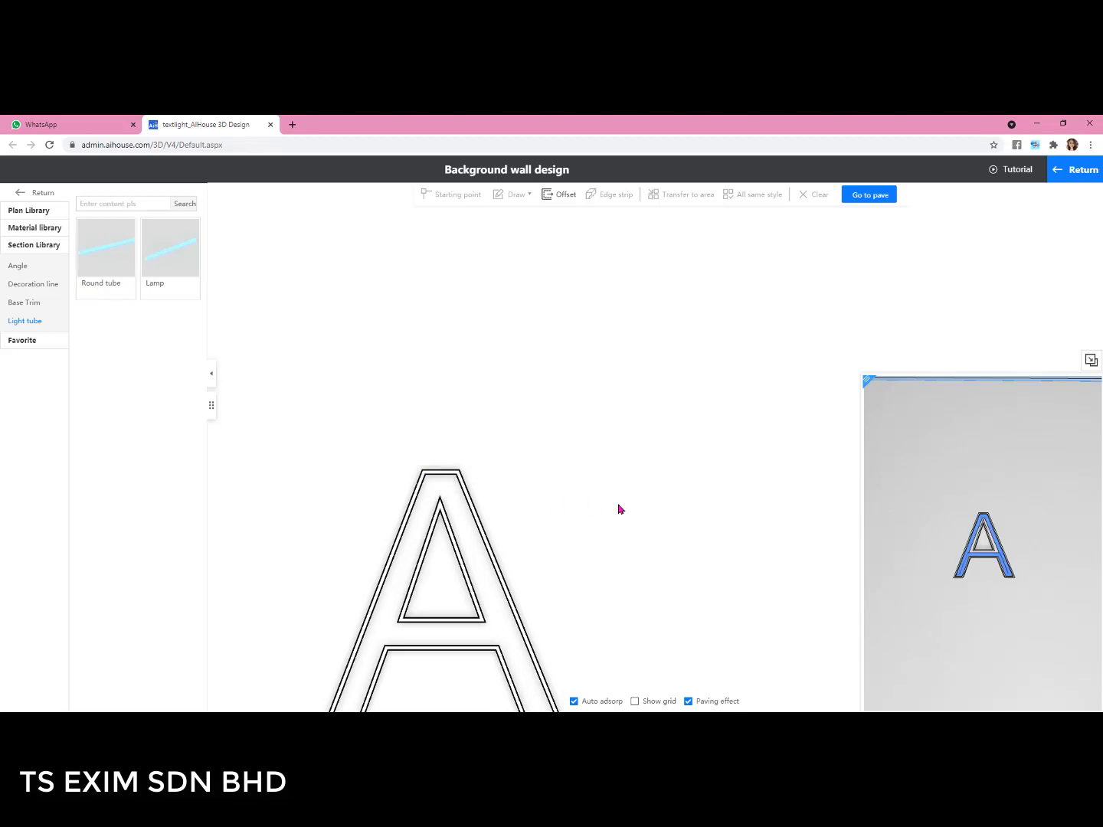
pyautogui.scroll(5, 1063, 574)
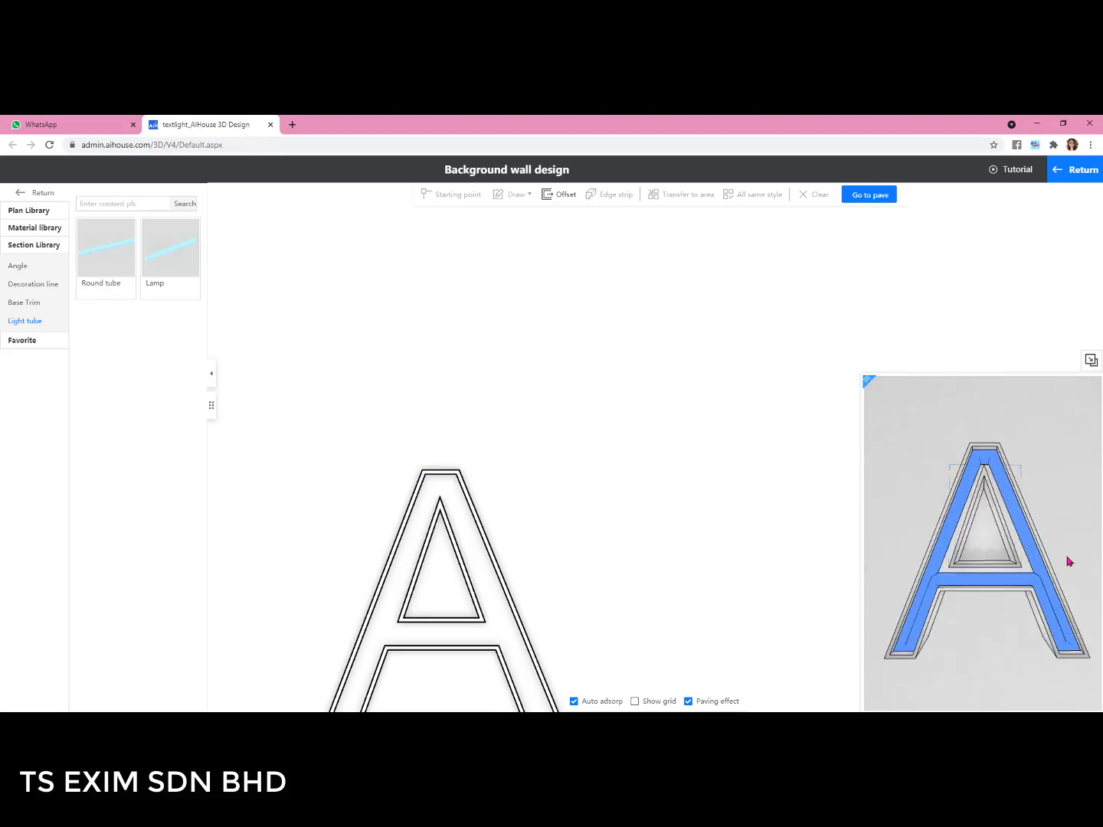
# - Enlarge the 3D view and set the width and thickness of the A's round tube to 25
pyautogui.click(1074, 182)
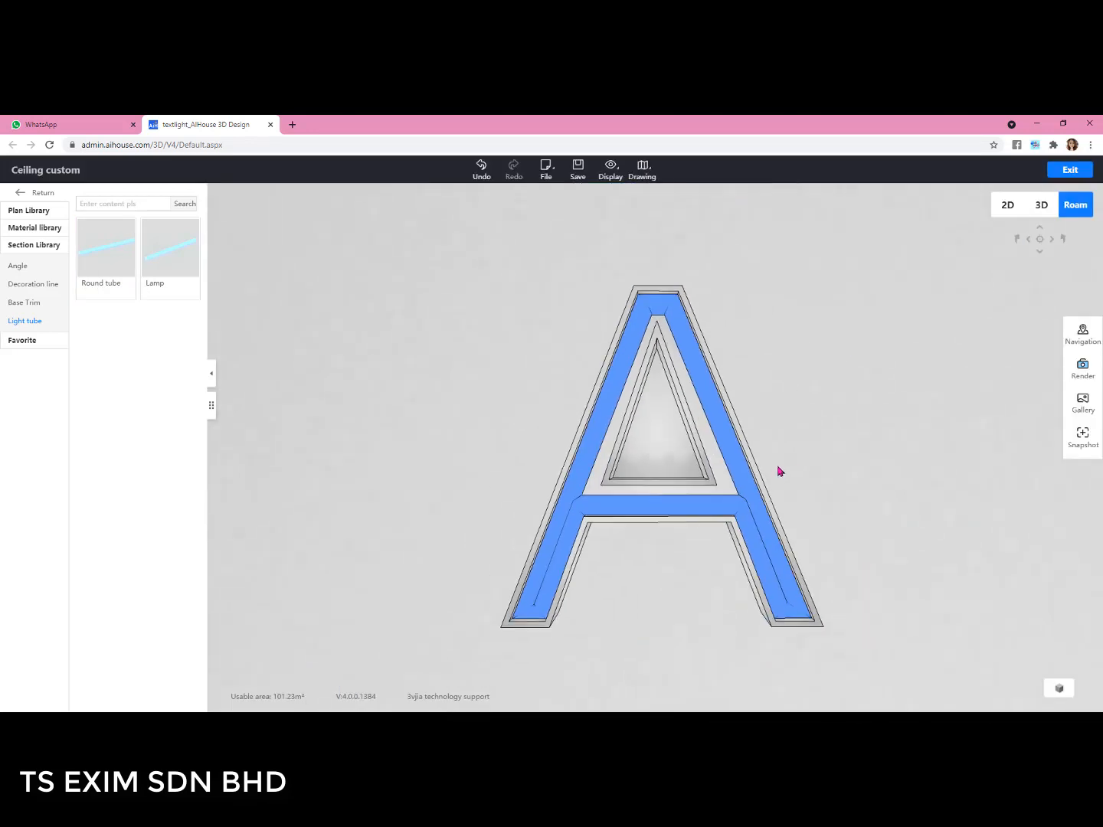
pyautogui.click(682, 341)
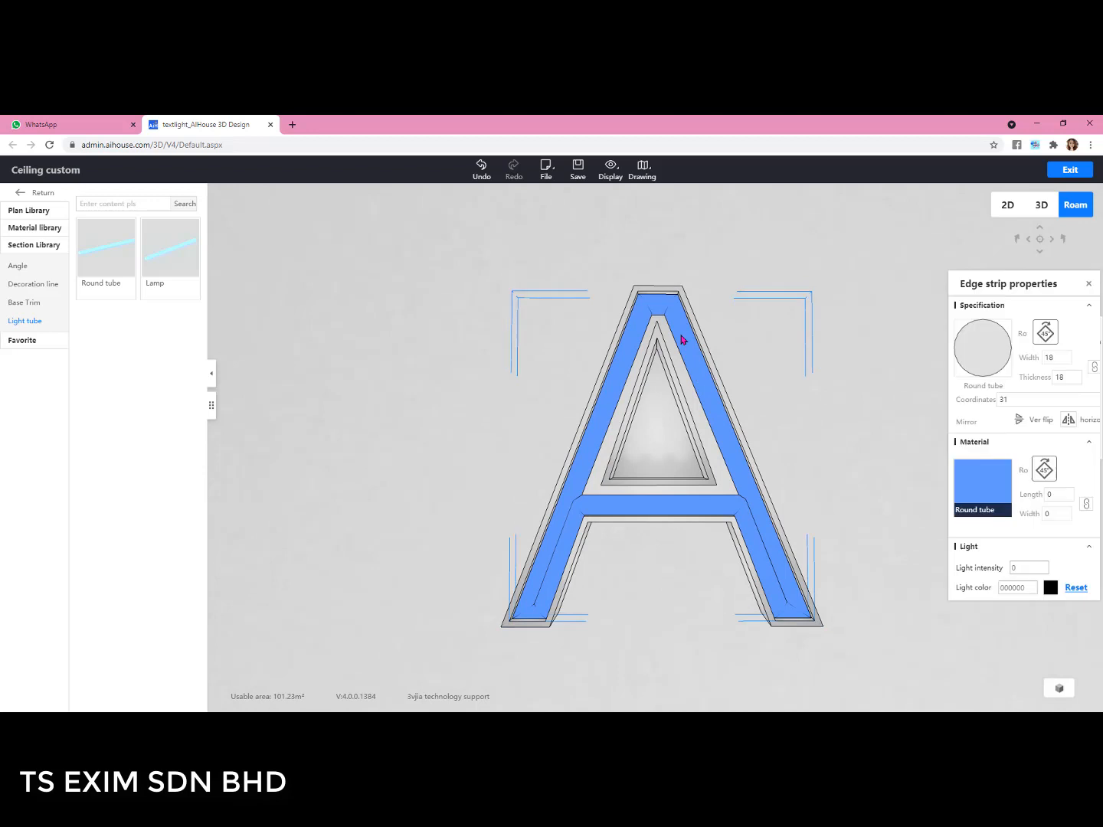
pyautogui.doubleClick(1054, 361)
pyautogui.press('Return')
pyautogui.doubleClick(1061, 359)
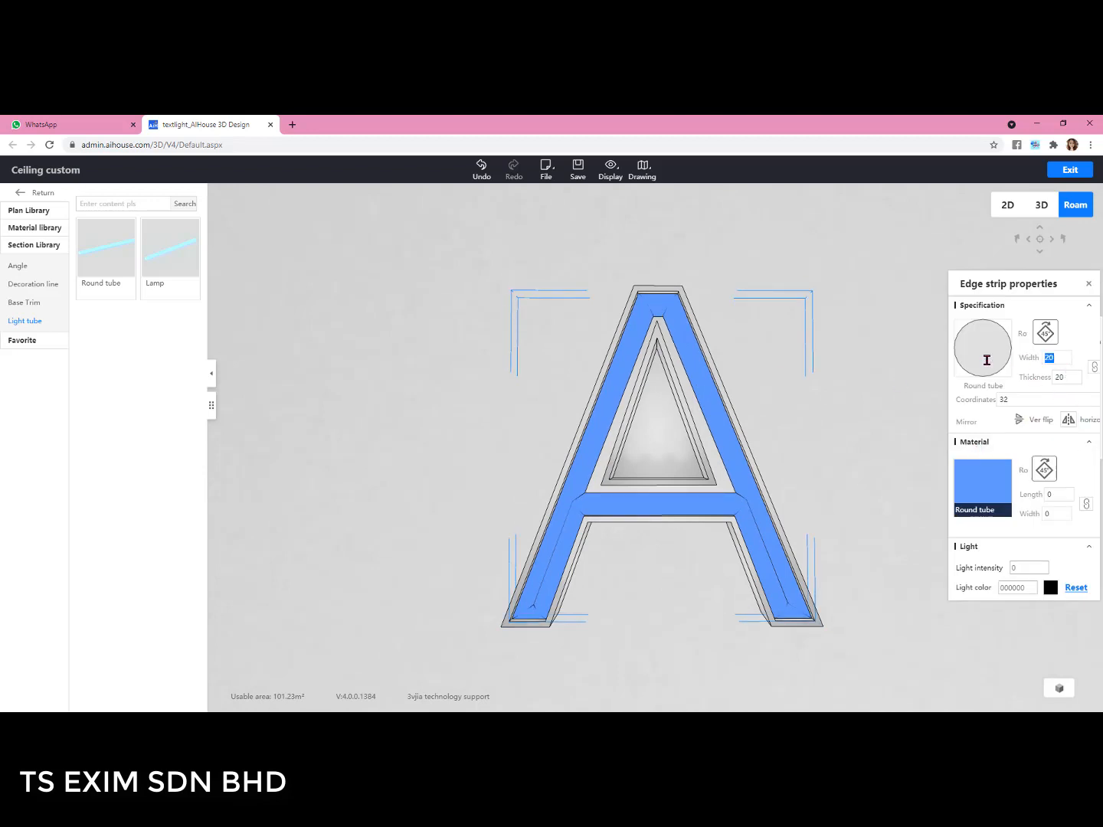
pyautogui.press('Return')
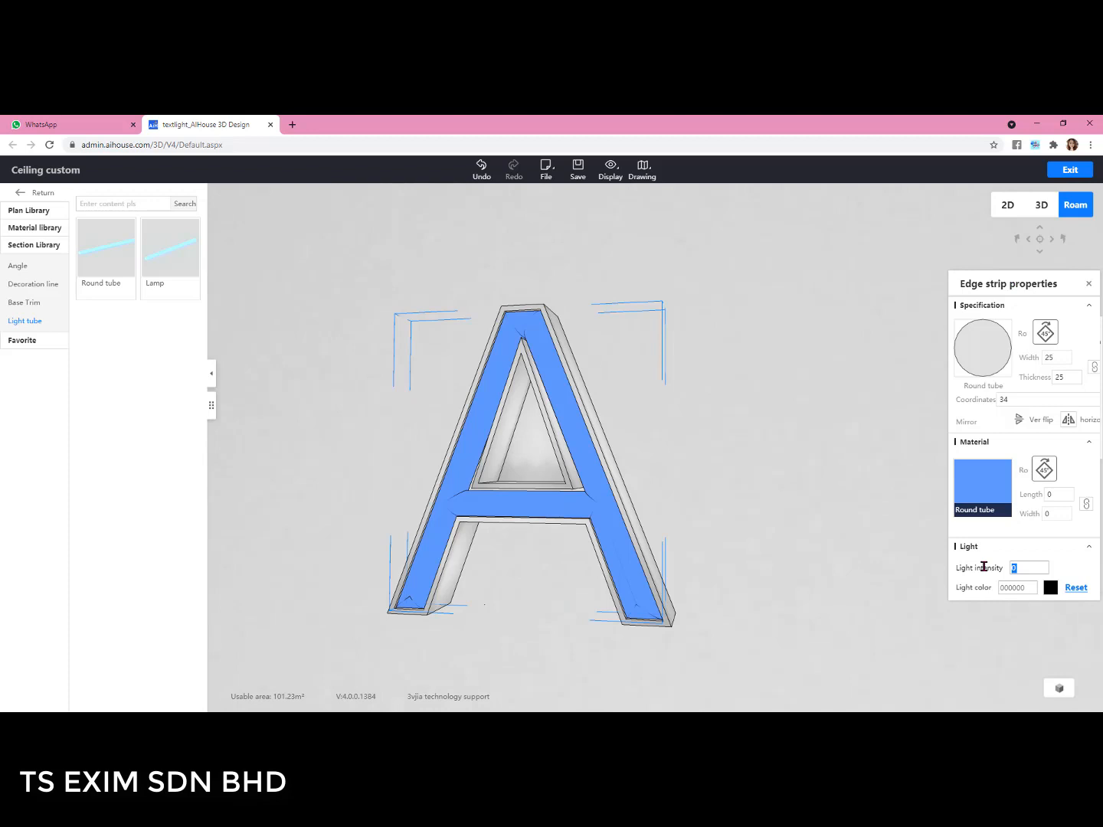
# - Set the round tube's light intensity to 10 and its light color to ffffff
pyautogui.moveTo(1033, 588); pyautogui.dragTo(972, 588)
pyautogui.write('ffffff')
pyautogui.press('Return')
pyautogui.click(617, 464)
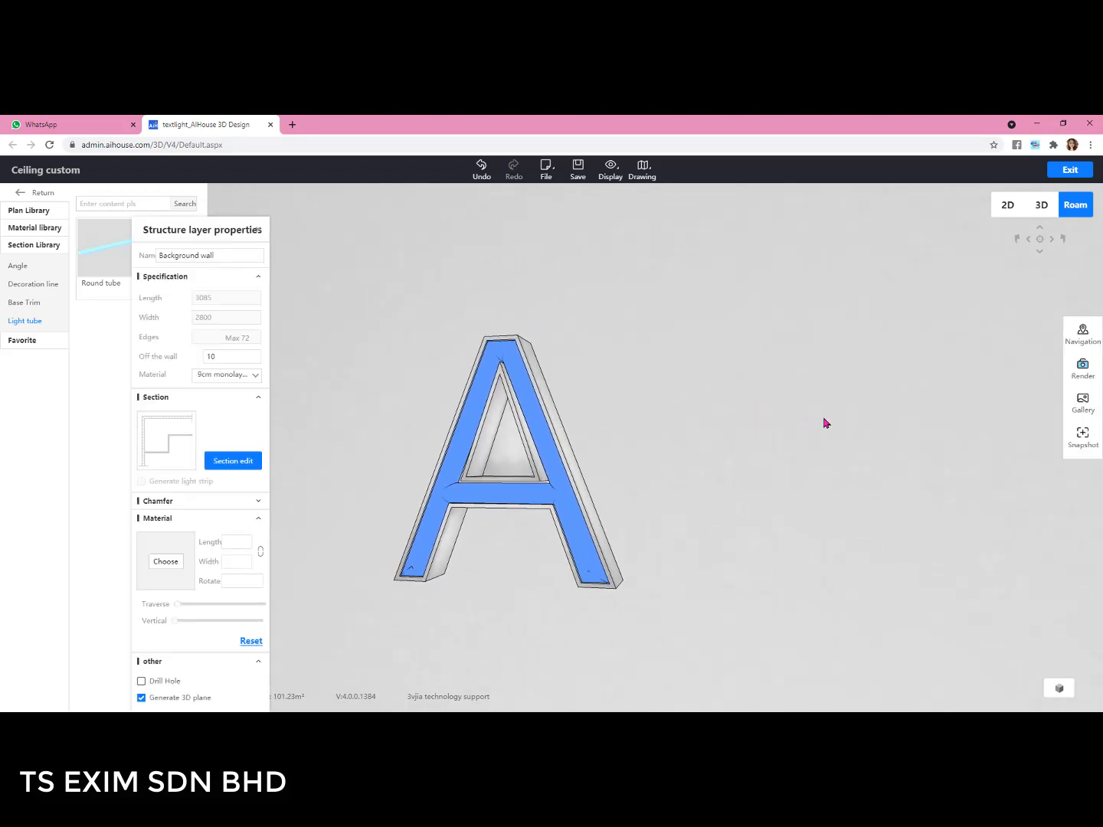
pyautogui.click(259, 230)
# - Duplicate the complete letter A once beside the original with Continuous paving, leaving a gap between the two letters
pyautogui.doubleClick(815, 329)
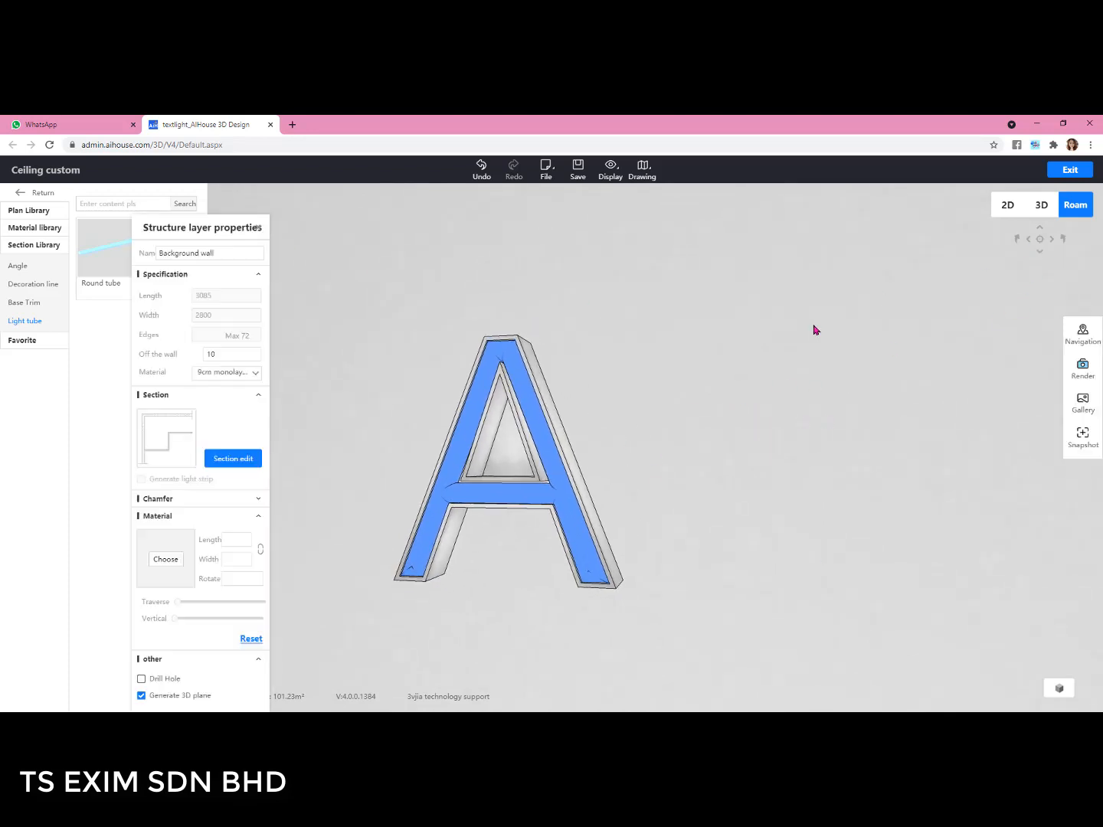
pyautogui.scroll(3, 708, 356)
pyautogui.scroll(3, 579, 334)
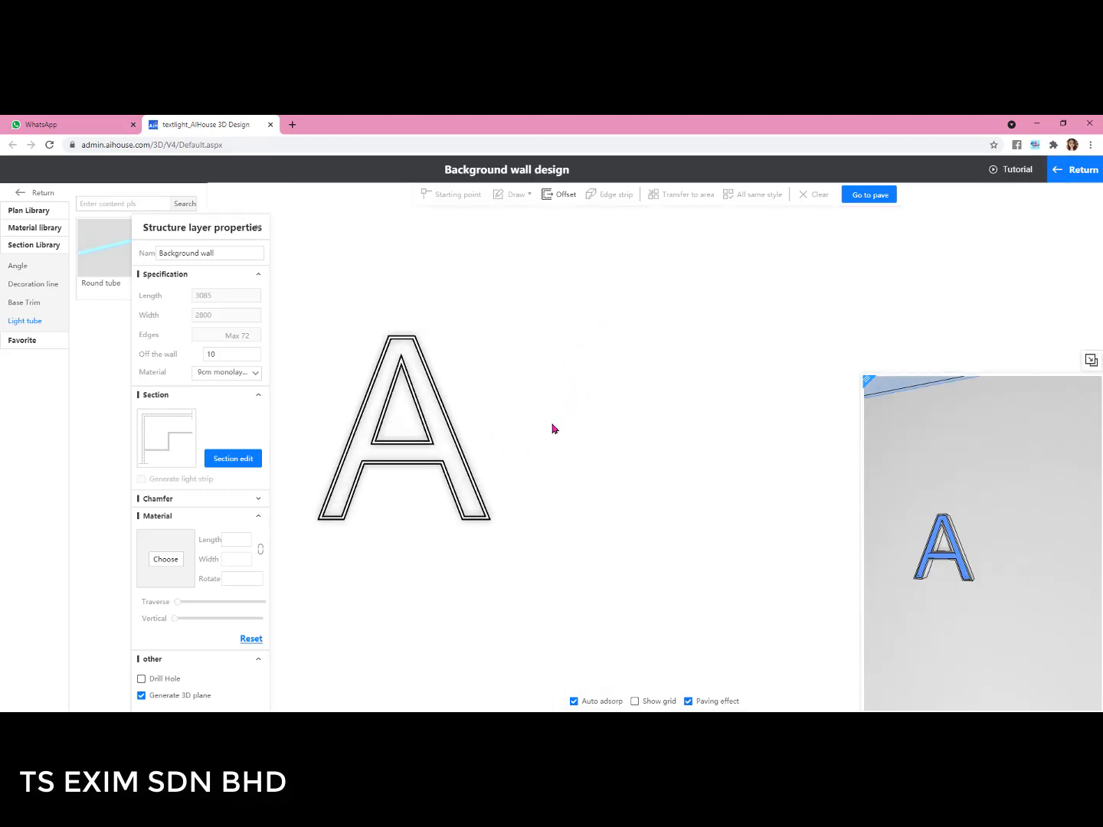
pyautogui.moveTo(528, 561); pyautogui.dragTo(291, 306)
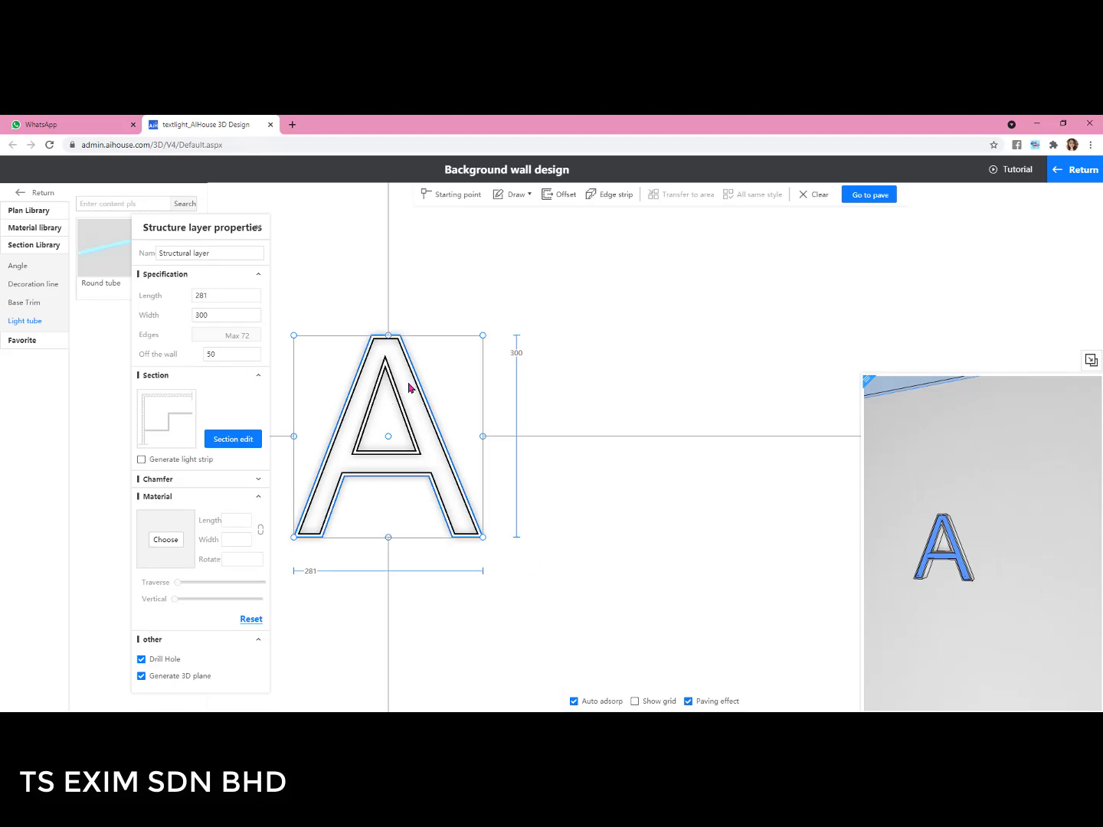
pyautogui.rightClick(411, 386)
pyautogui.moveTo(465, 571)
pyautogui.moveTo(481, 540)
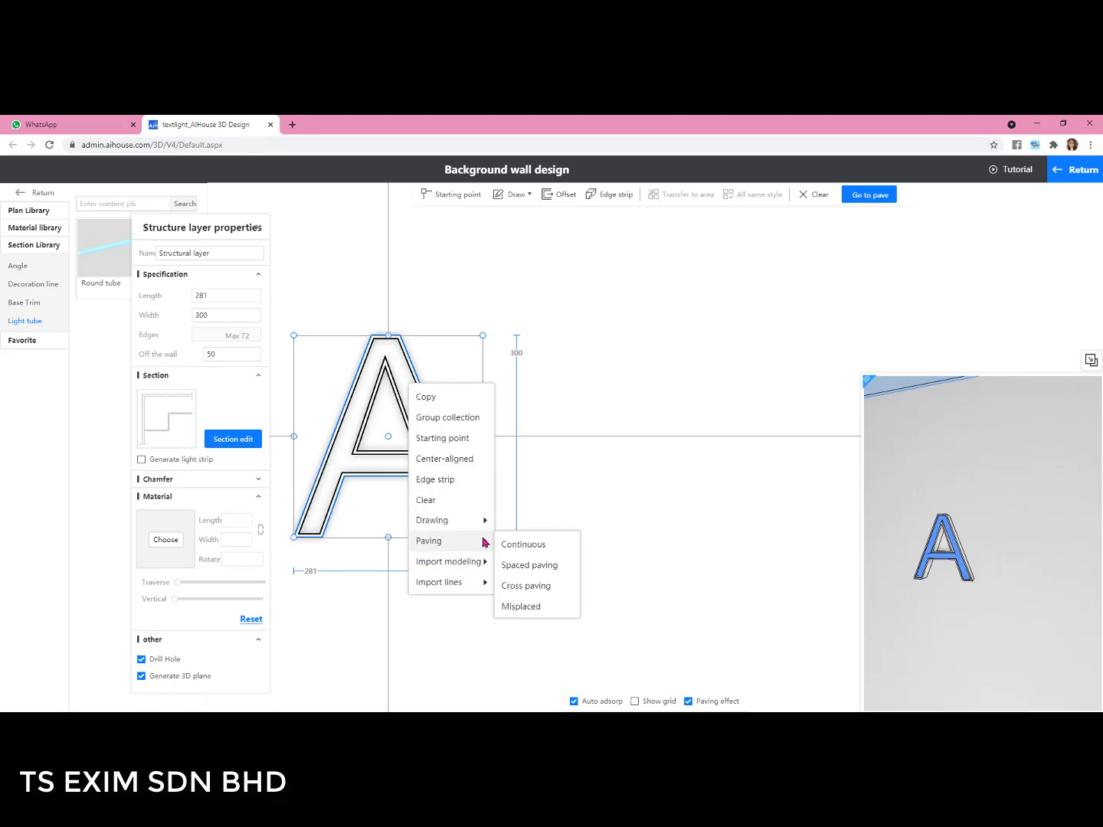
pyautogui.click(528, 546)
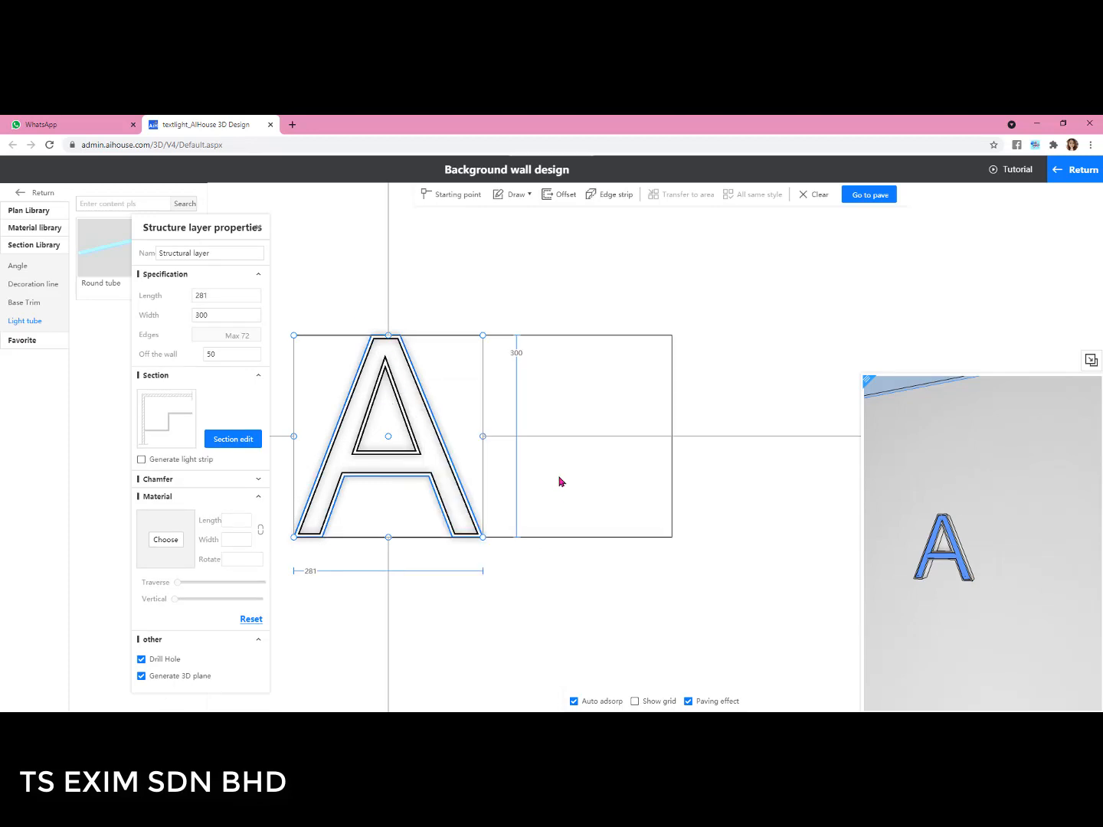
pyautogui.click(560, 481)
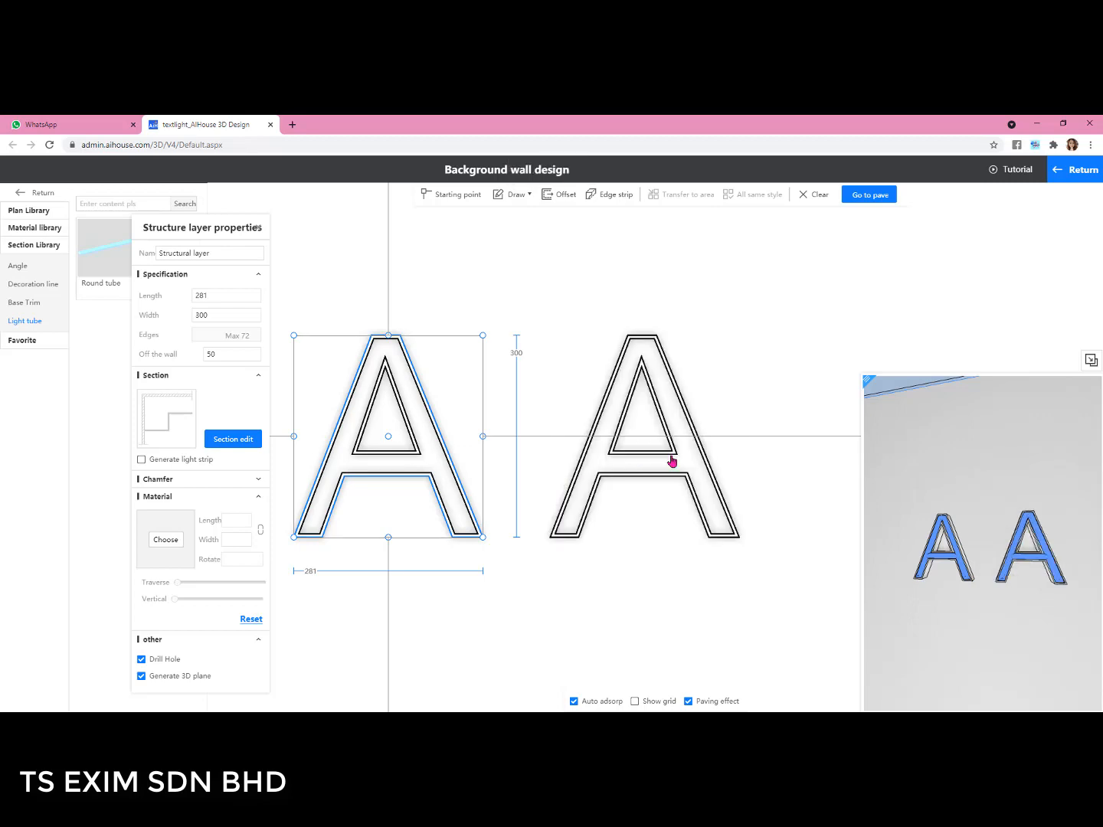
pyautogui.click(774, 370)
# - Change the light color of the copied A's round tube to red (e20000) in the enlarged 3D view
pyautogui.click(1076, 183)
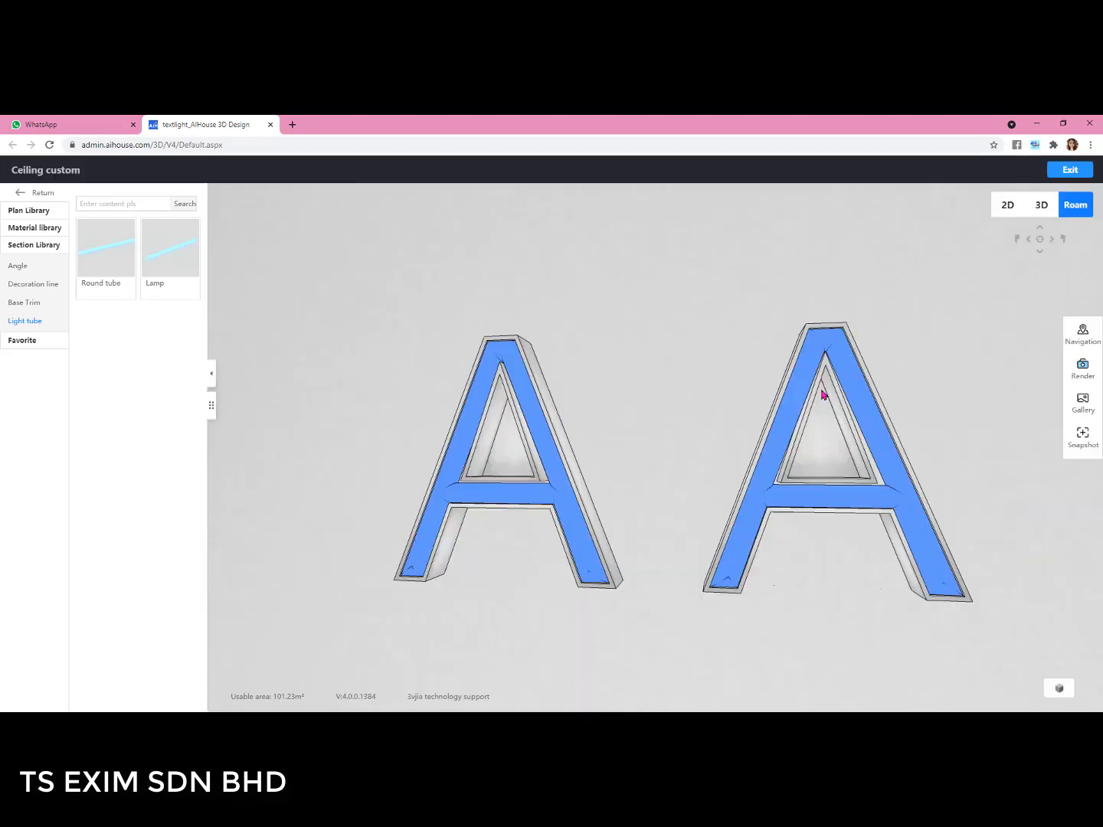
pyautogui.click(644, 347)
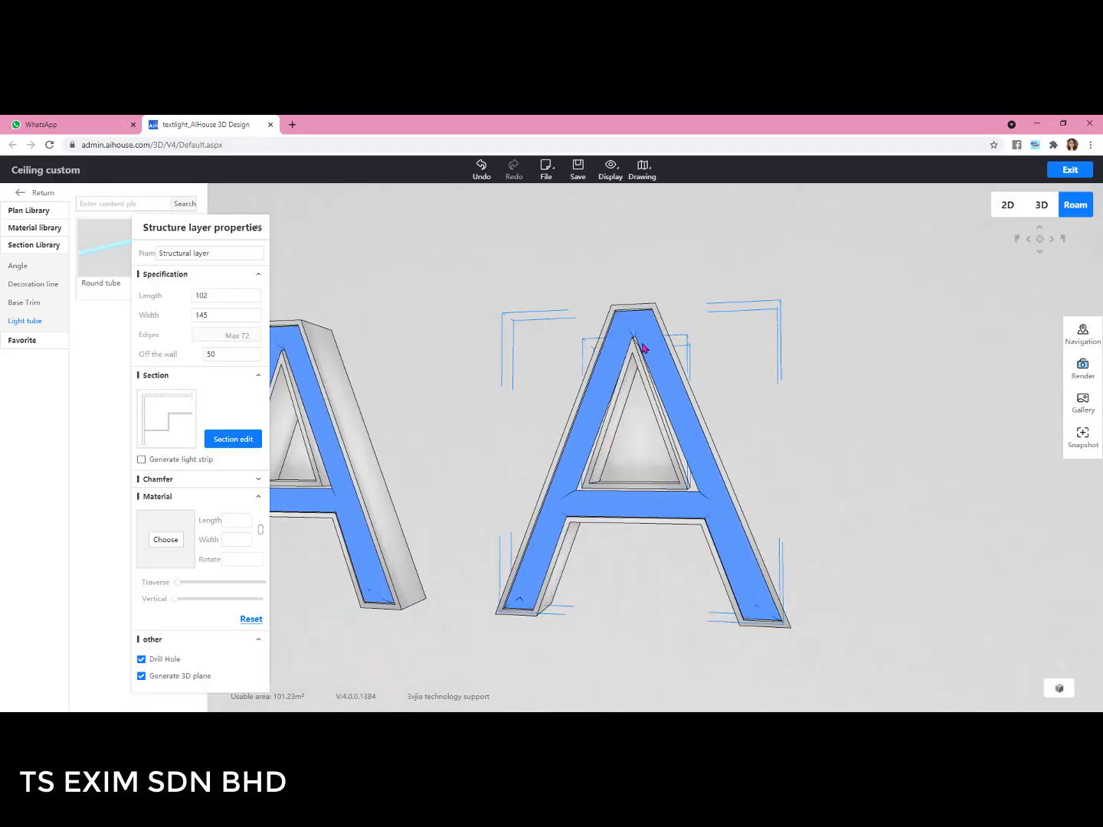
pyautogui.click(644, 348)
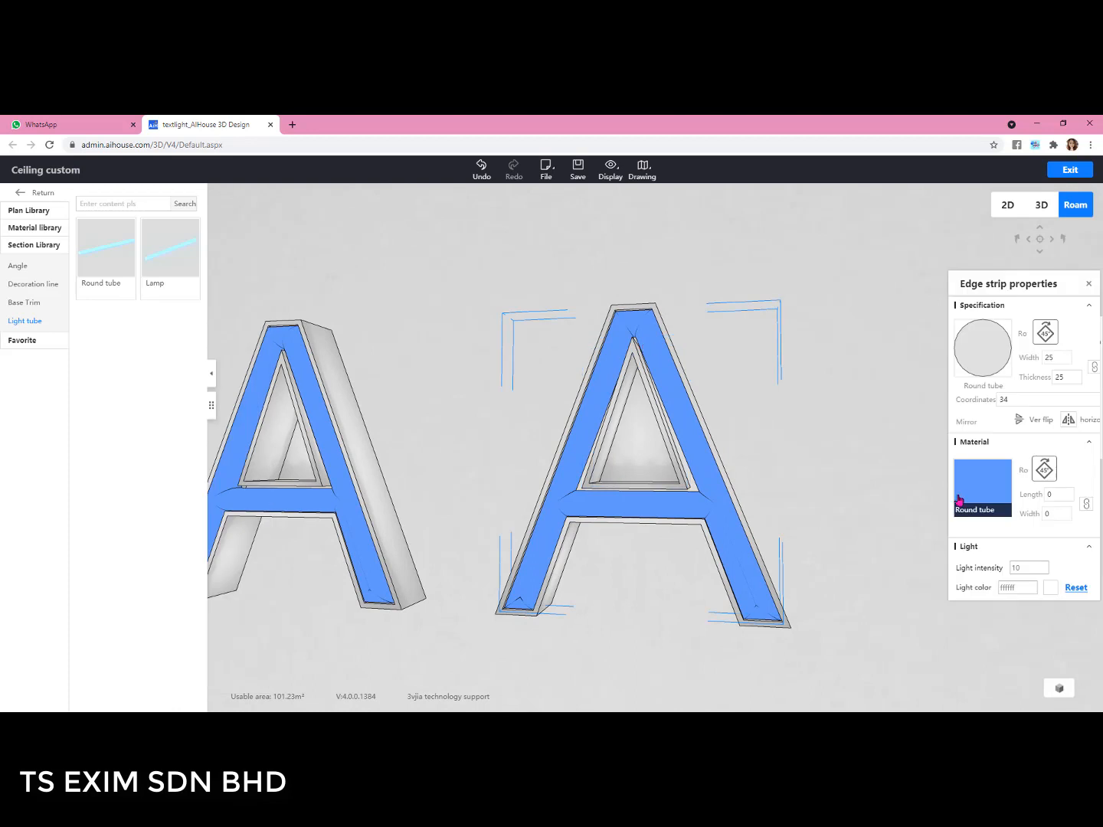
pyautogui.click(1050, 591)
pyautogui.click(978, 685)
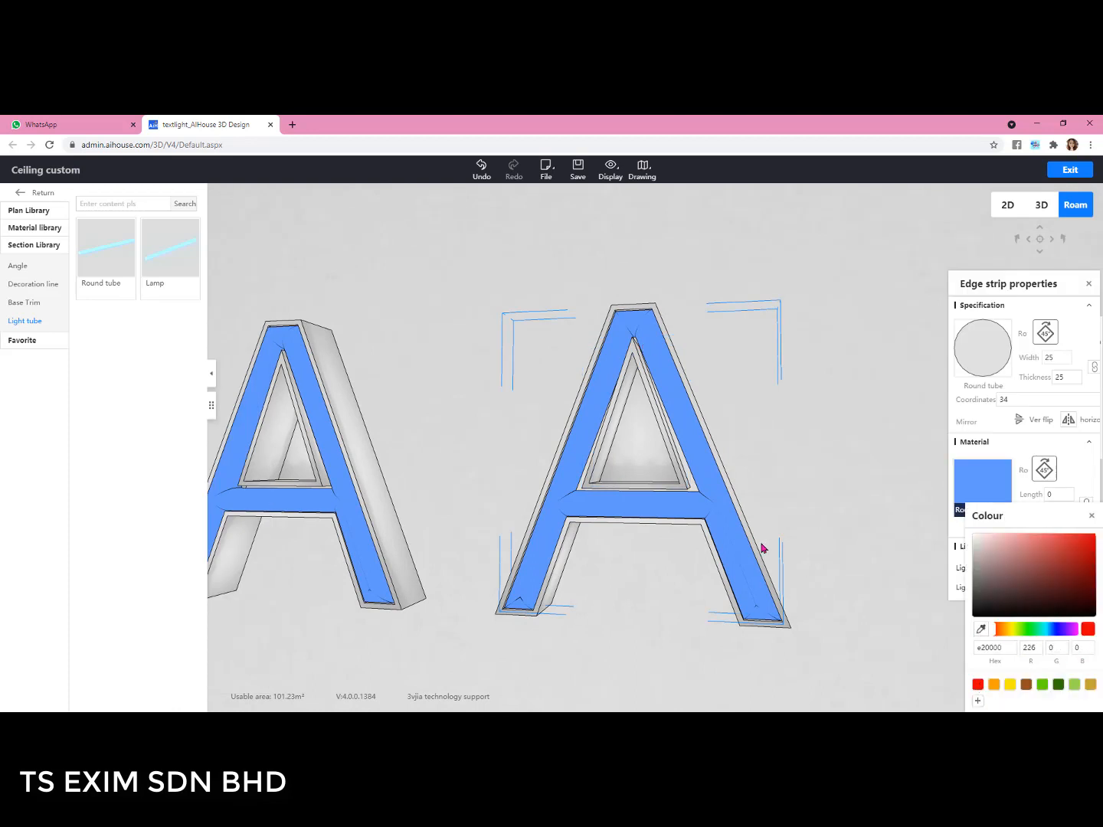
pyautogui.click(867, 454)
pyautogui.moveTo(856, 445); pyautogui.dragTo(746, 443)
pyautogui.scroll(-2, 867, 436)
pyautogui.scroll(2, 746, 444)
pyautogui.scroll(2, 789, 462)
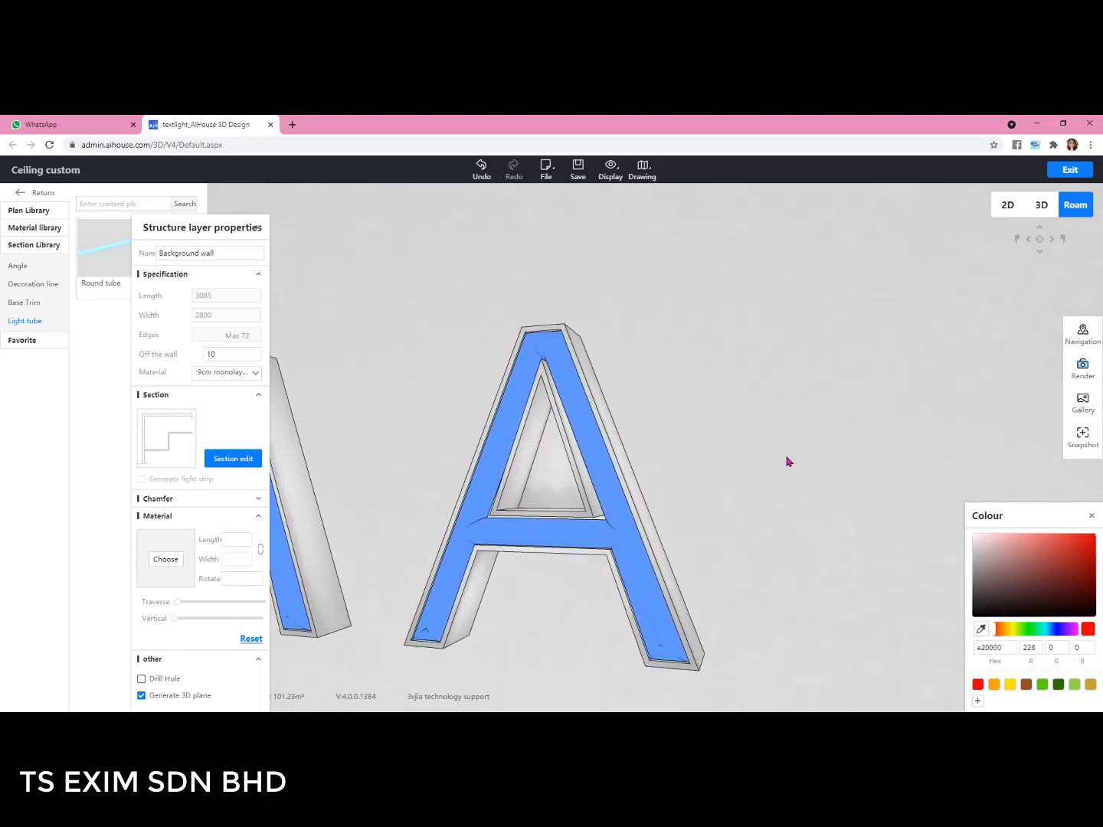
# - Apply the red lacquer from the Warm colour category to the copied A's front rim, an outer side and an inner side
pyautogui.click(258, 227)
pyautogui.click(43, 197)
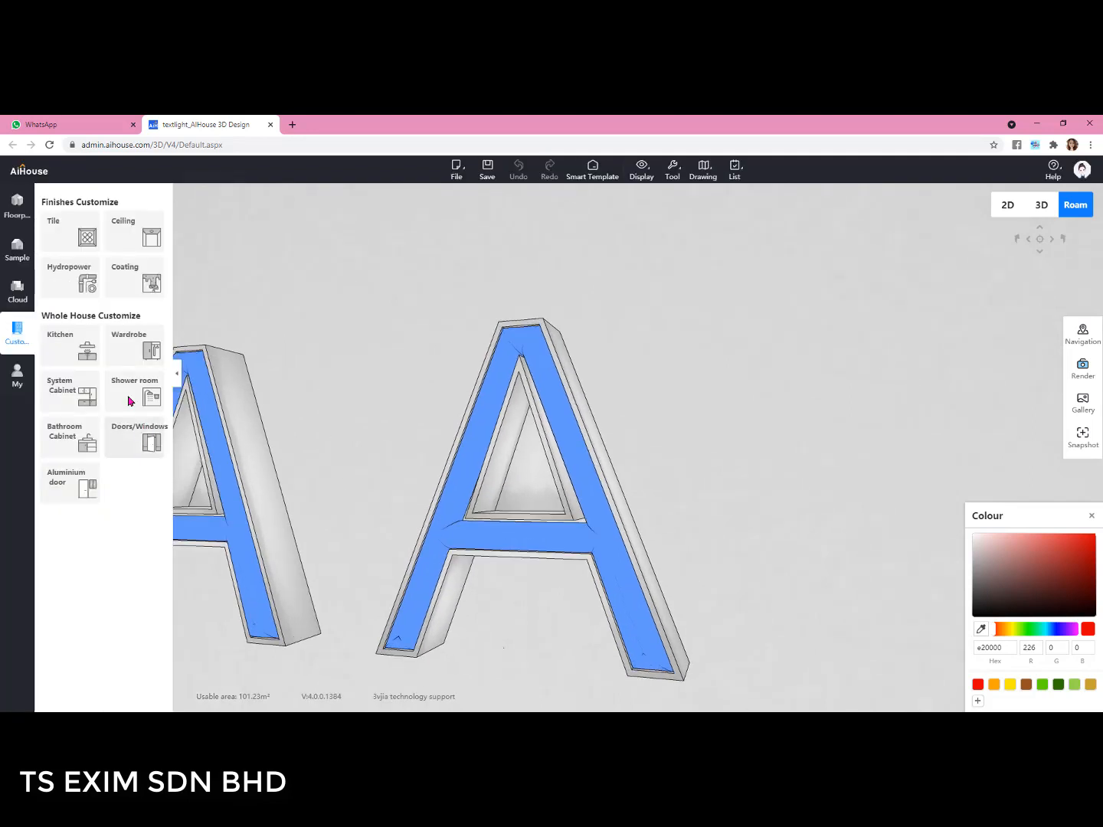
pyautogui.click(18, 292)
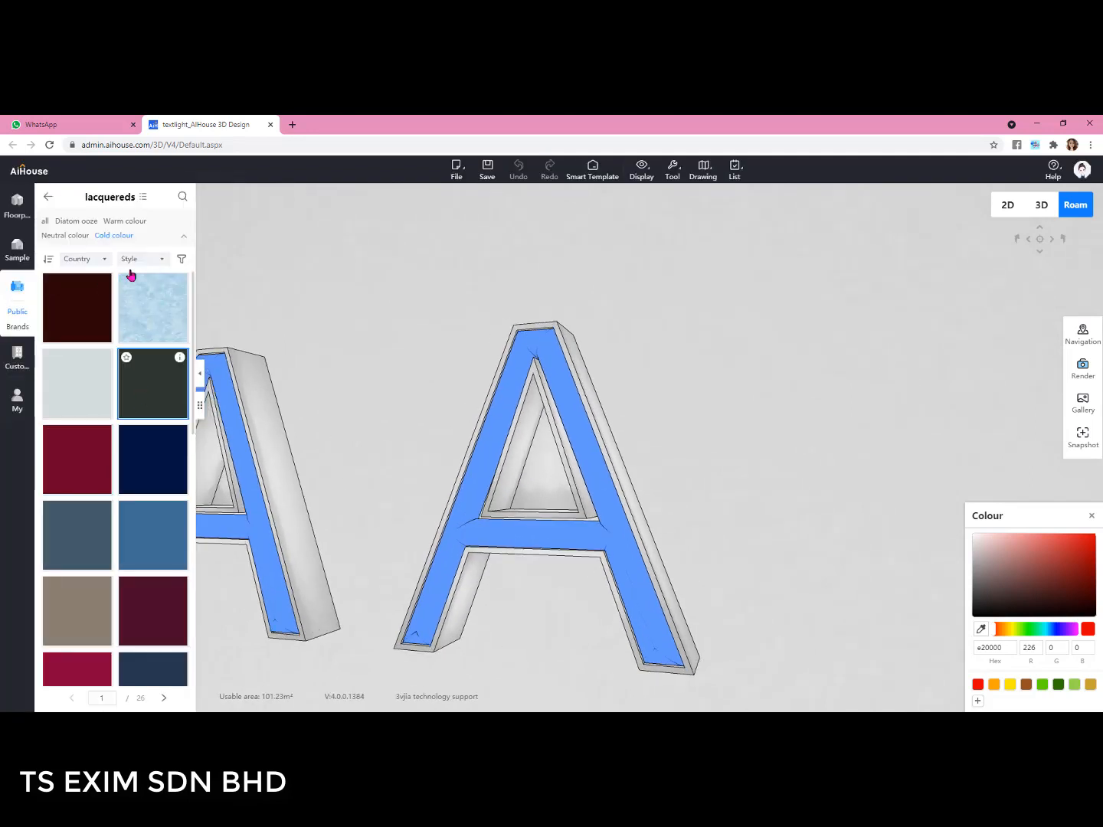
pyautogui.click(128, 222)
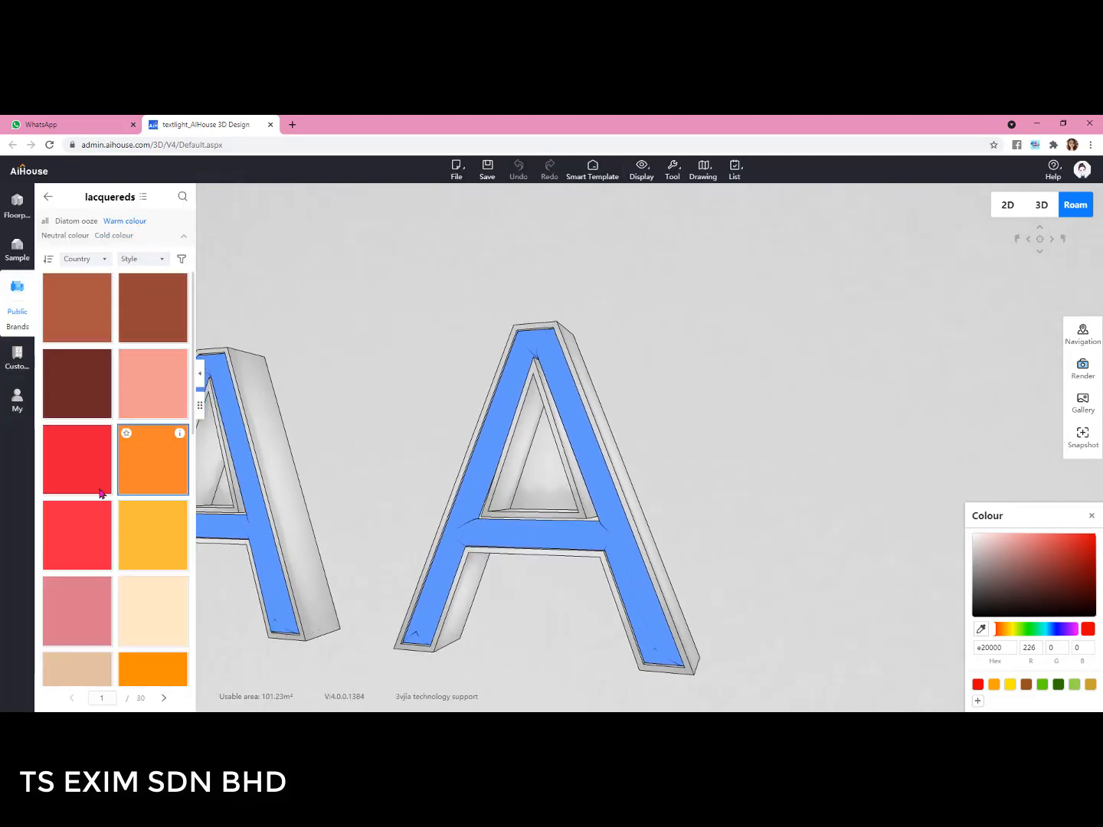
pyautogui.moveTo(85, 463); pyautogui.dragTo(589, 382)
pyautogui.moveTo(119, 457); pyautogui.dragTo(529, 447)
pyautogui.scroll(5, 491, 476)
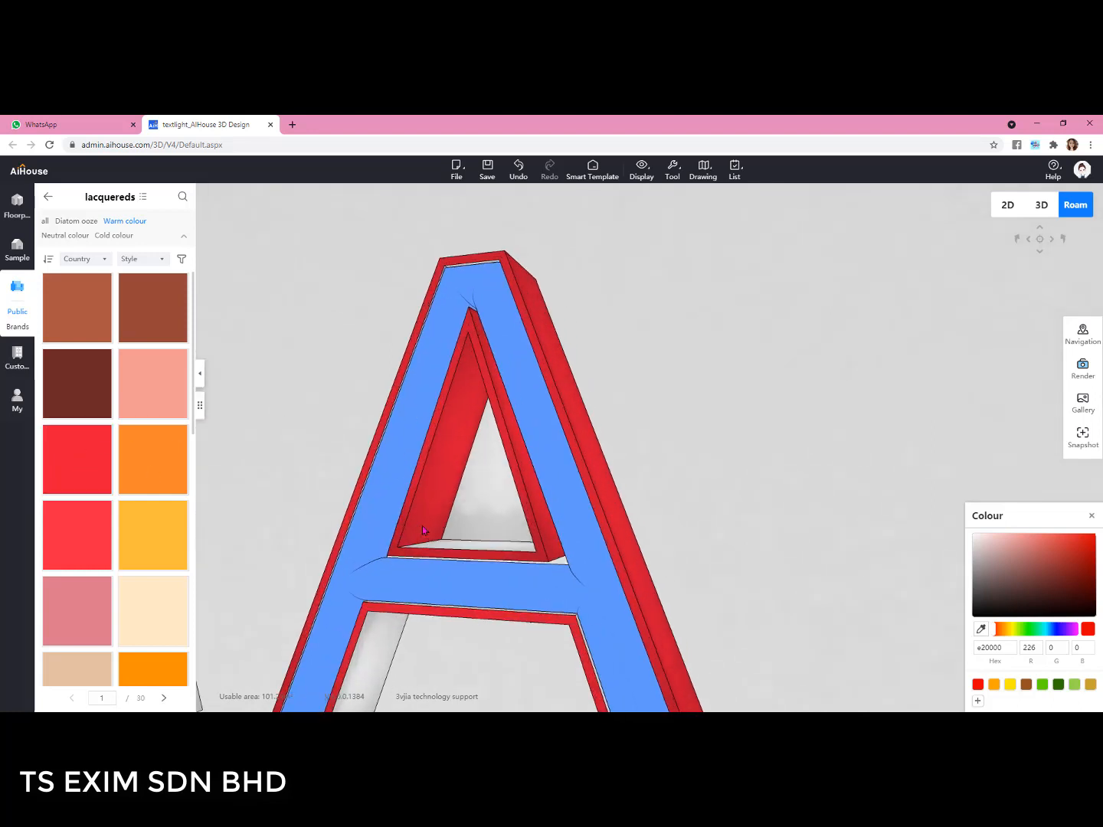
pyautogui.moveTo(81, 455); pyautogui.dragTo(519, 614)
pyautogui.scroll(-5, 731, 547)
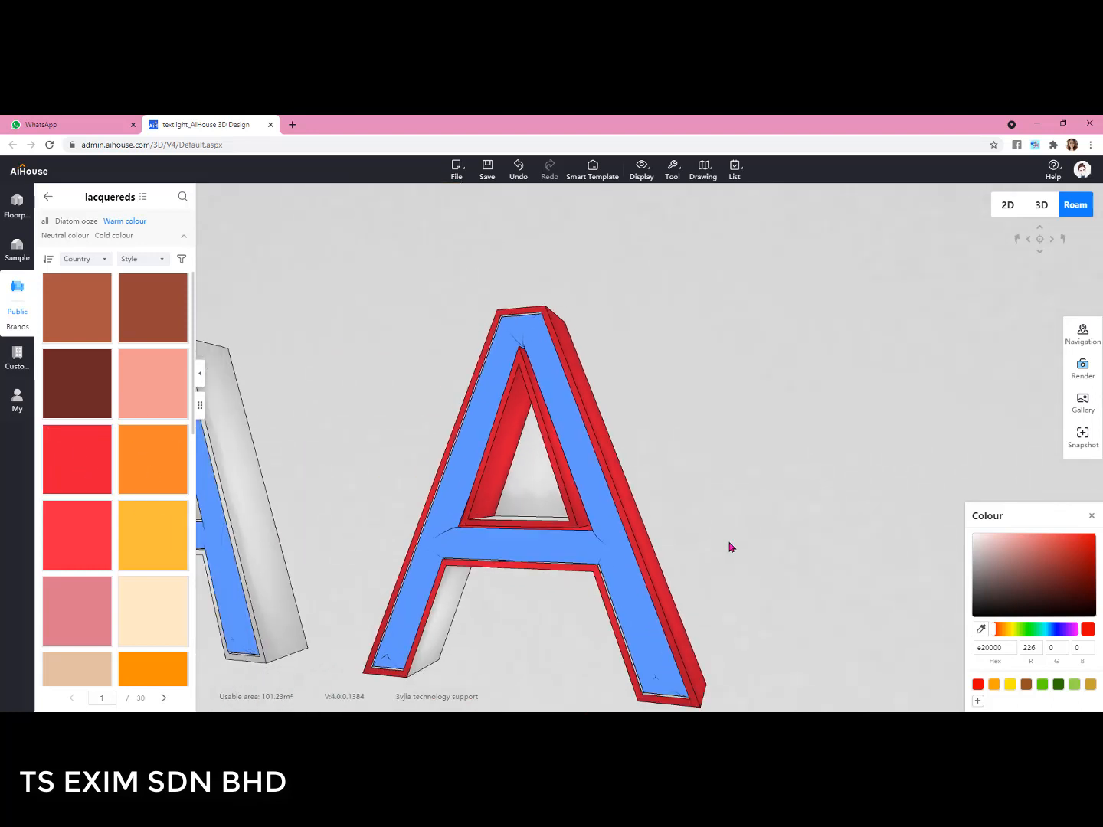
# - Spread the red coating to the copied A's remaining inner and outer side faces with All same style
pyautogui.click(722, 423)
pyautogui.click(749, 393)
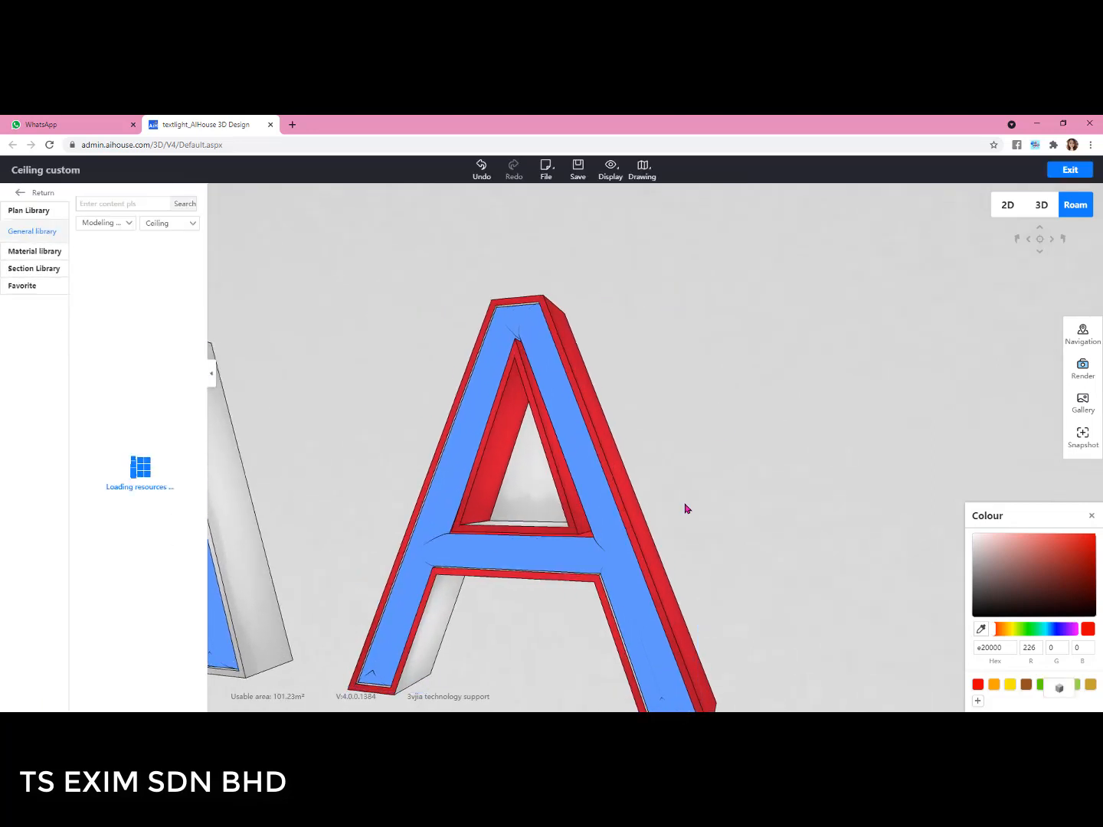
pyautogui.scroll(3, 456, 445)
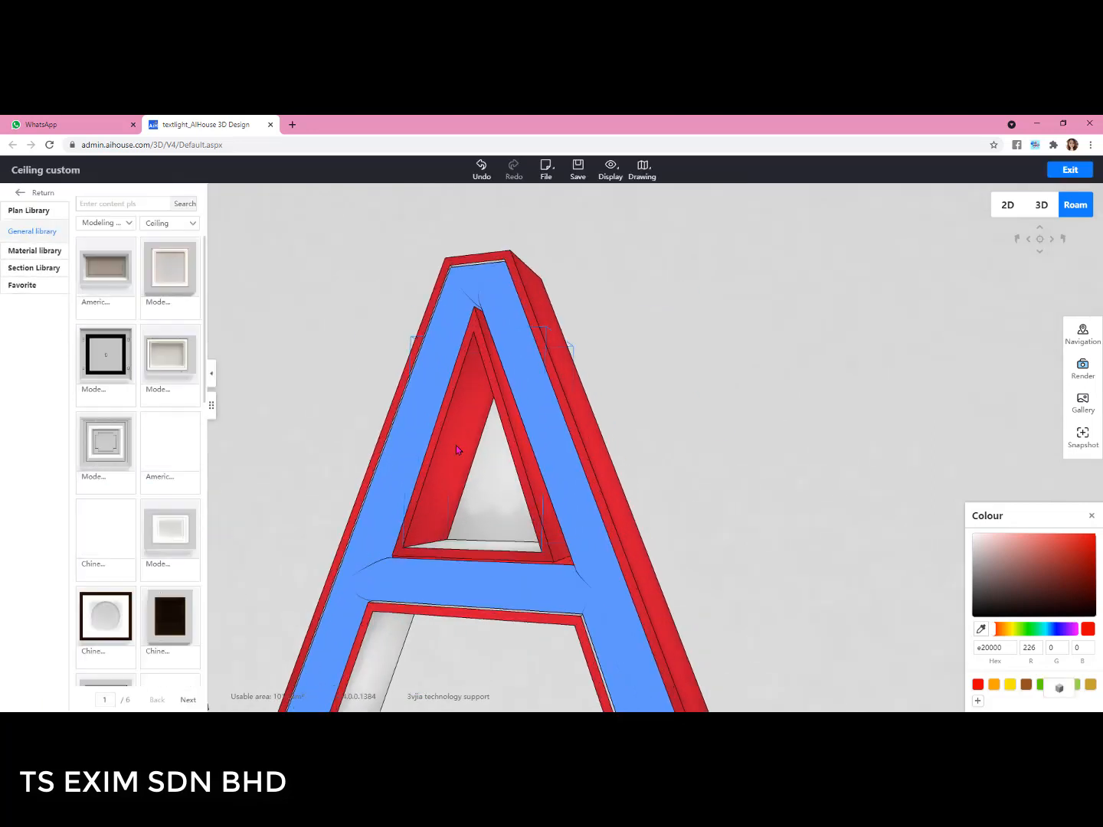
pyautogui.rightClick(454, 434)
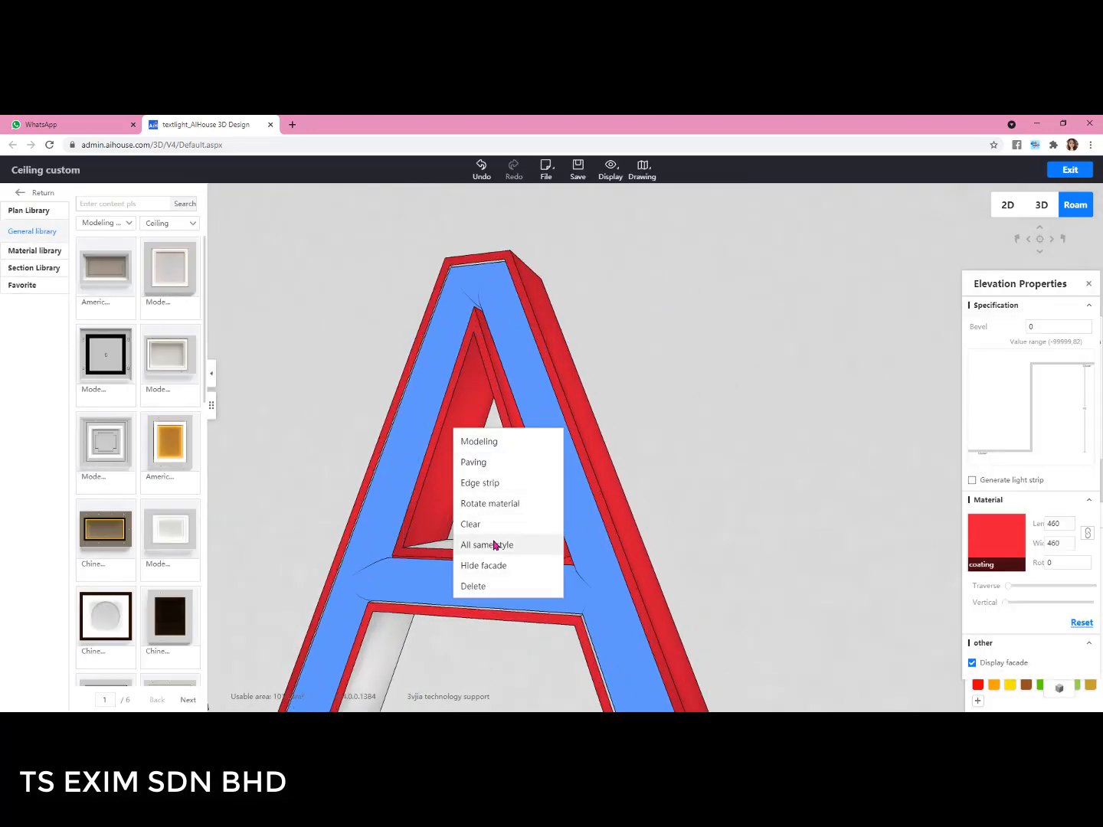
pyautogui.click(635, 534)
pyautogui.rightClick(575, 403)
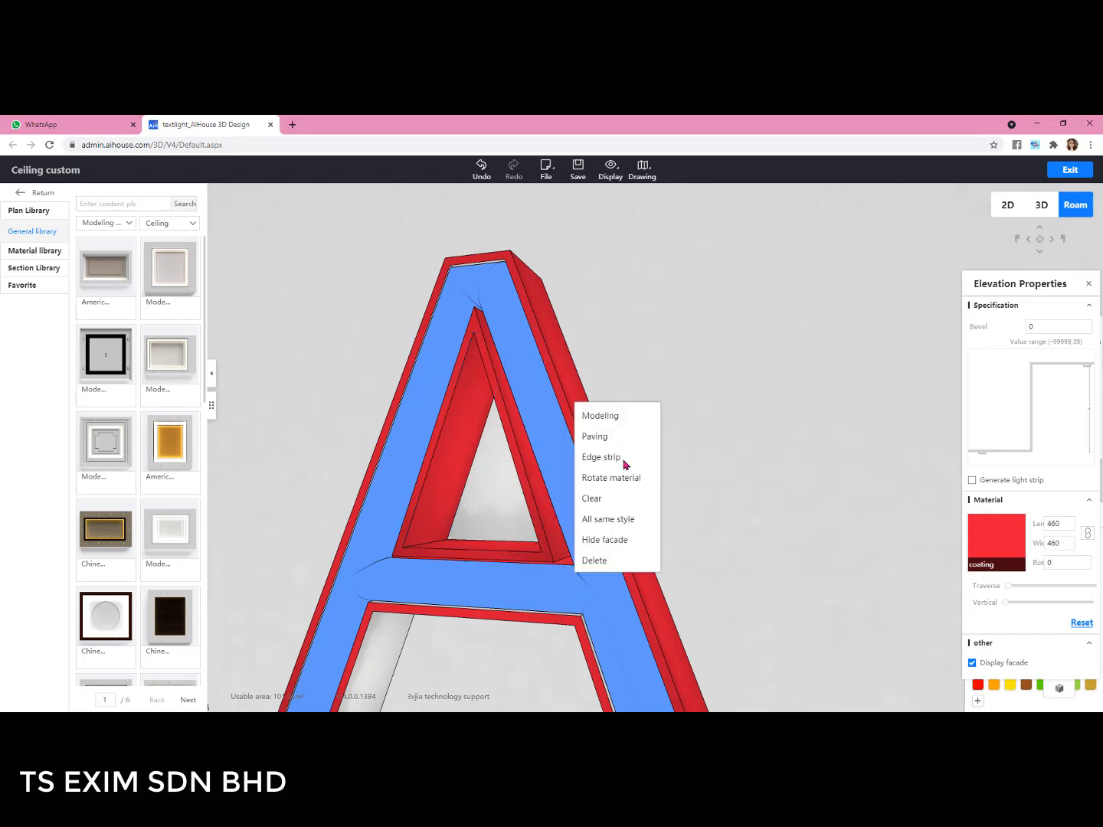
pyautogui.click(620, 527)
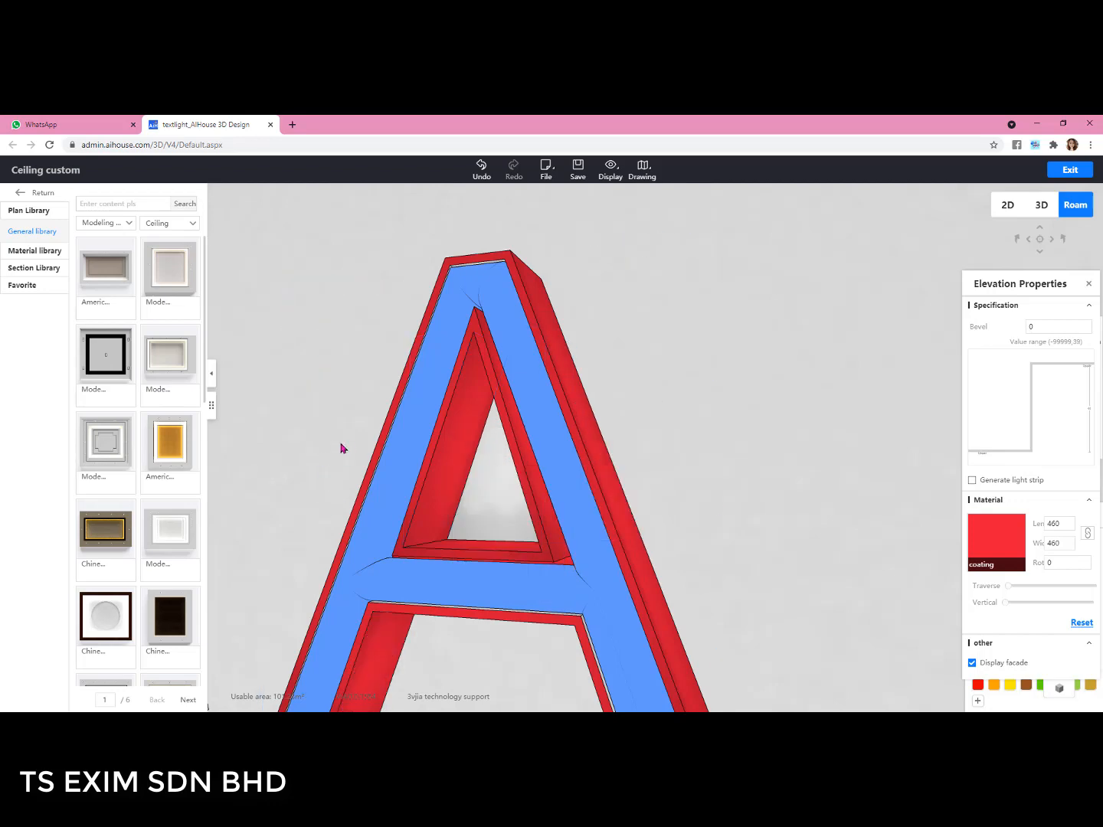
# - Reopen the whole background wall in the Background wall design editor and close the Colour window
pyautogui.scroll(3, 345, 446)
pyautogui.scroll(-5, 766, 446)
pyautogui.click(790, 485)
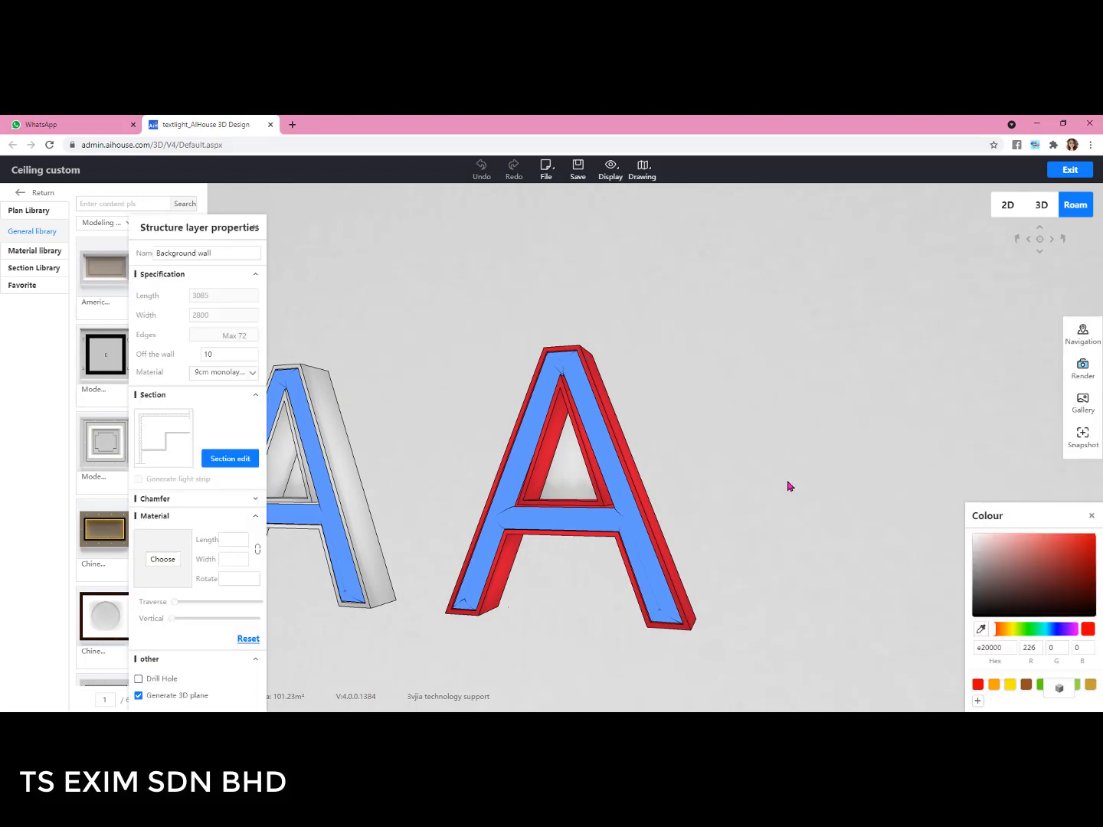
pyautogui.scroll(-5, 775, 547)
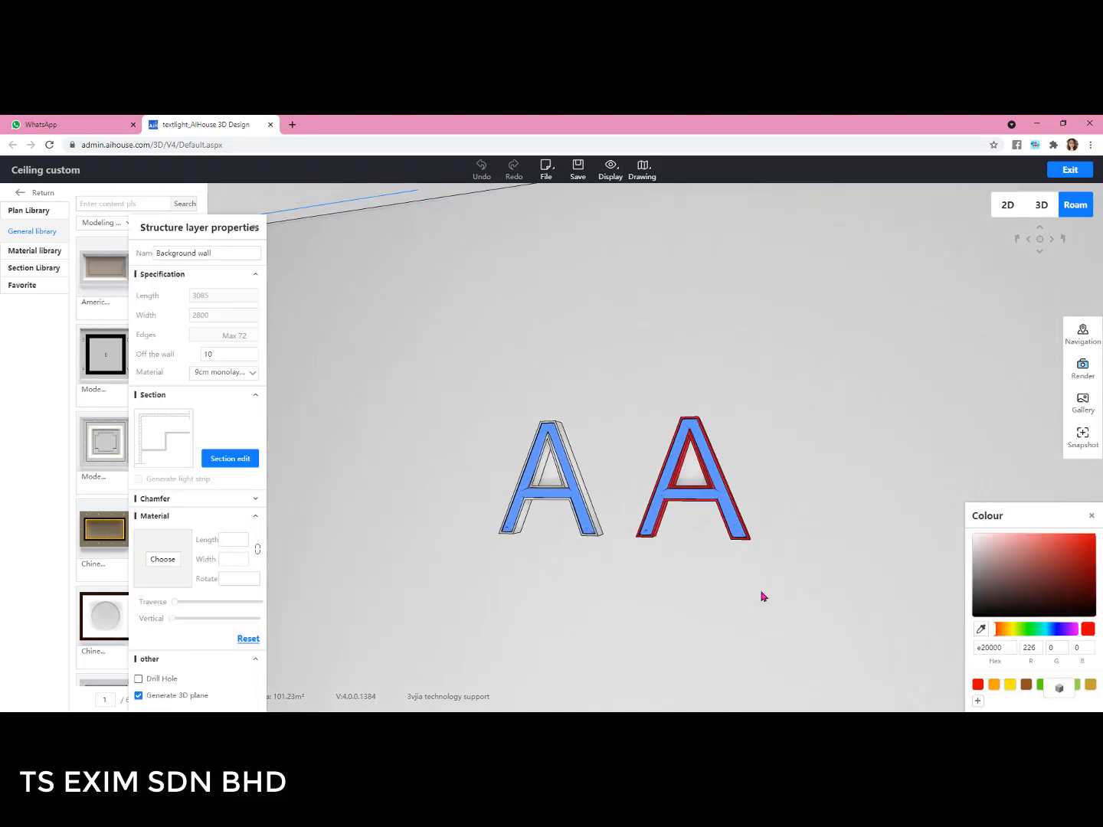
pyautogui.scroll(3, 782, 597)
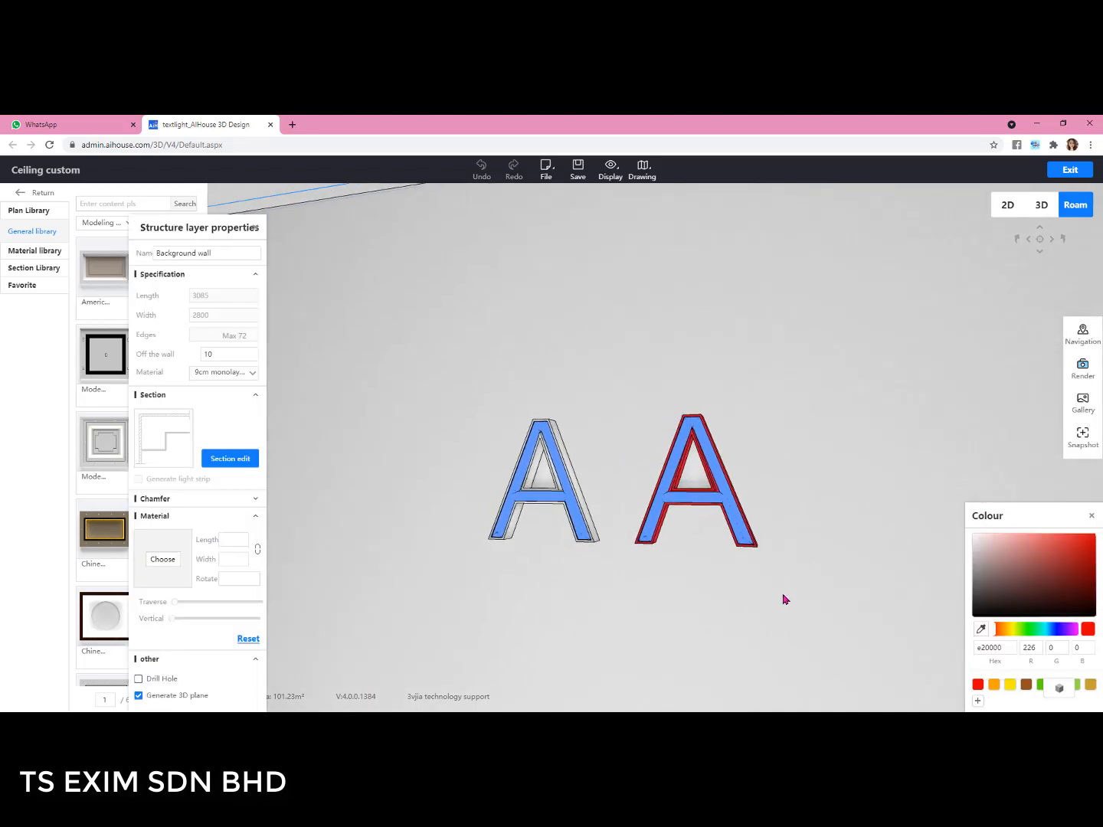
pyautogui.click(251, 230)
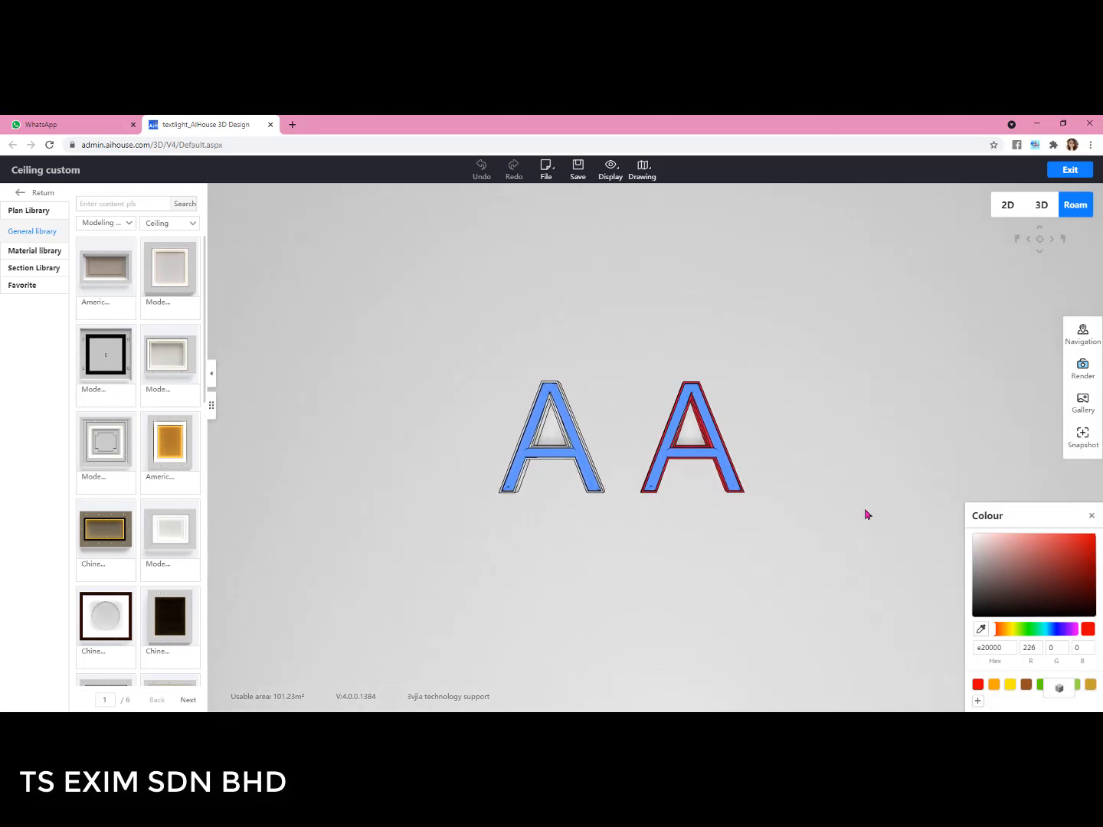
pyautogui.click(866, 515)
pyautogui.doubleClick(772, 337)
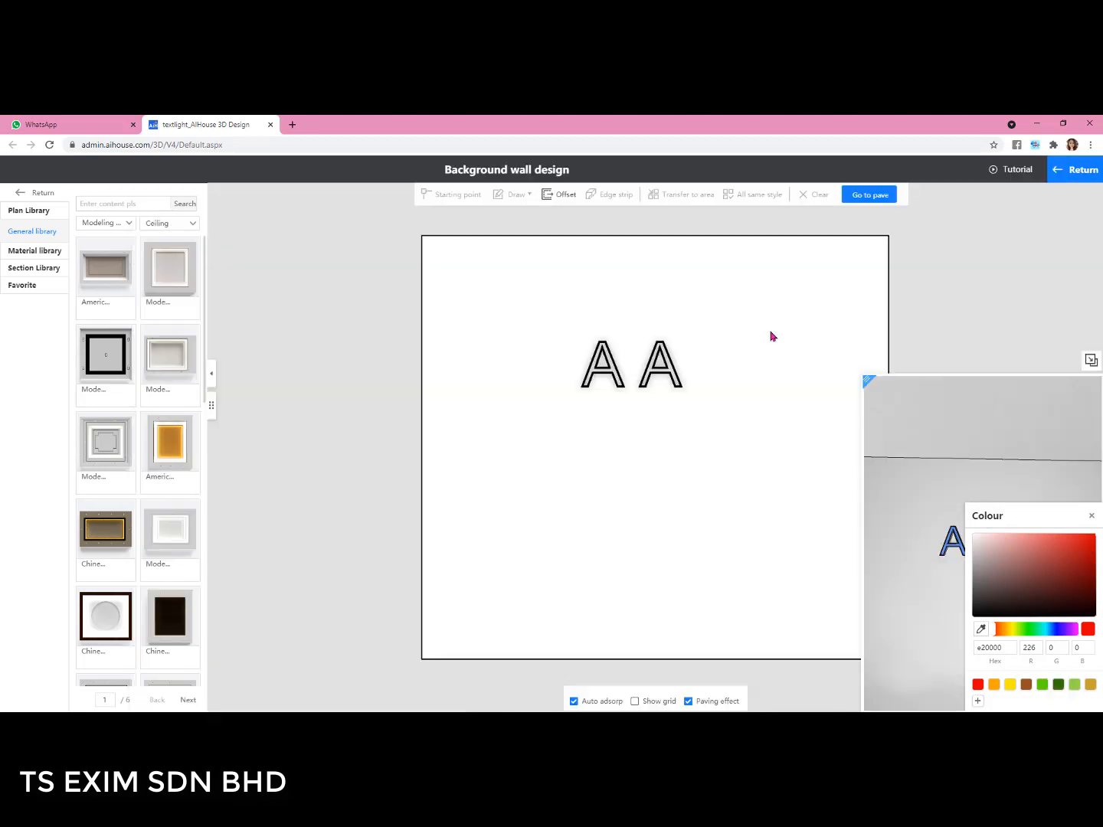
pyautogui.click(1092, 517)
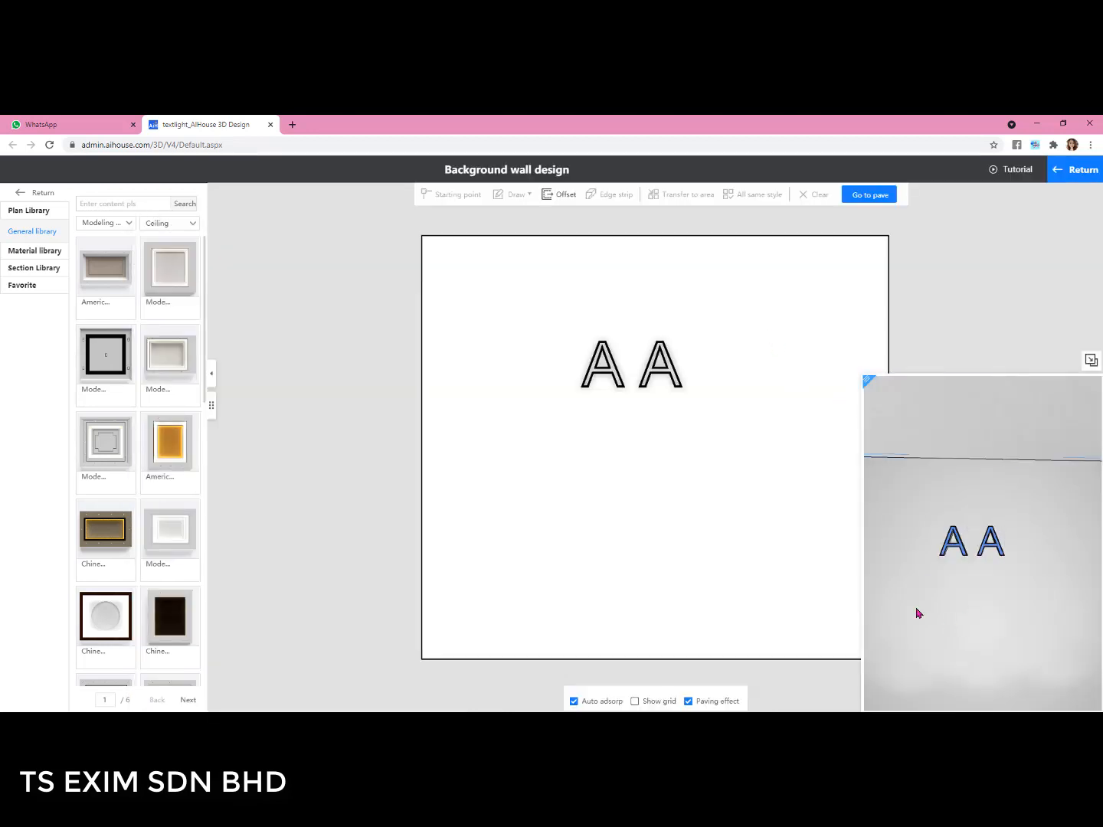
# - Import the DXF lettering USE onto the background wall below the two A letters
pyautogui.rightClick(619, 465)
pyautogui.moveTo(671, 576)
pyautogui.click(731, 602)
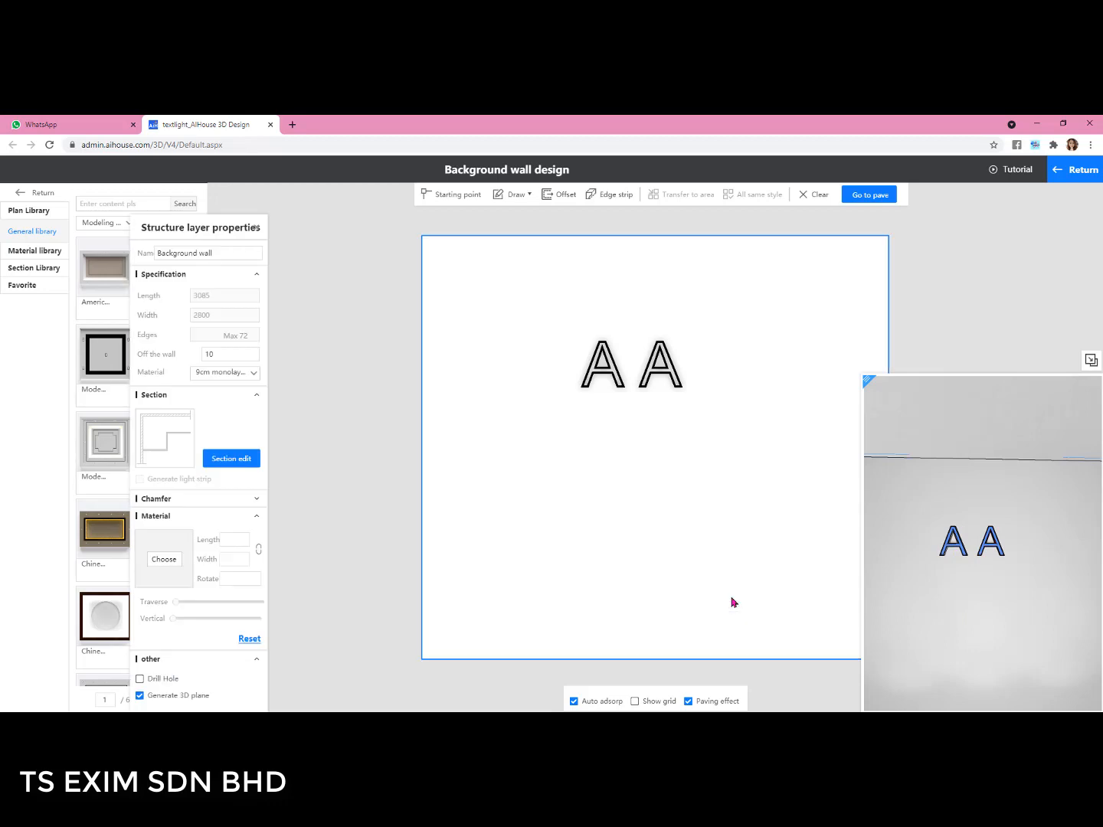
pyautogui.doubleClick(557, 539)
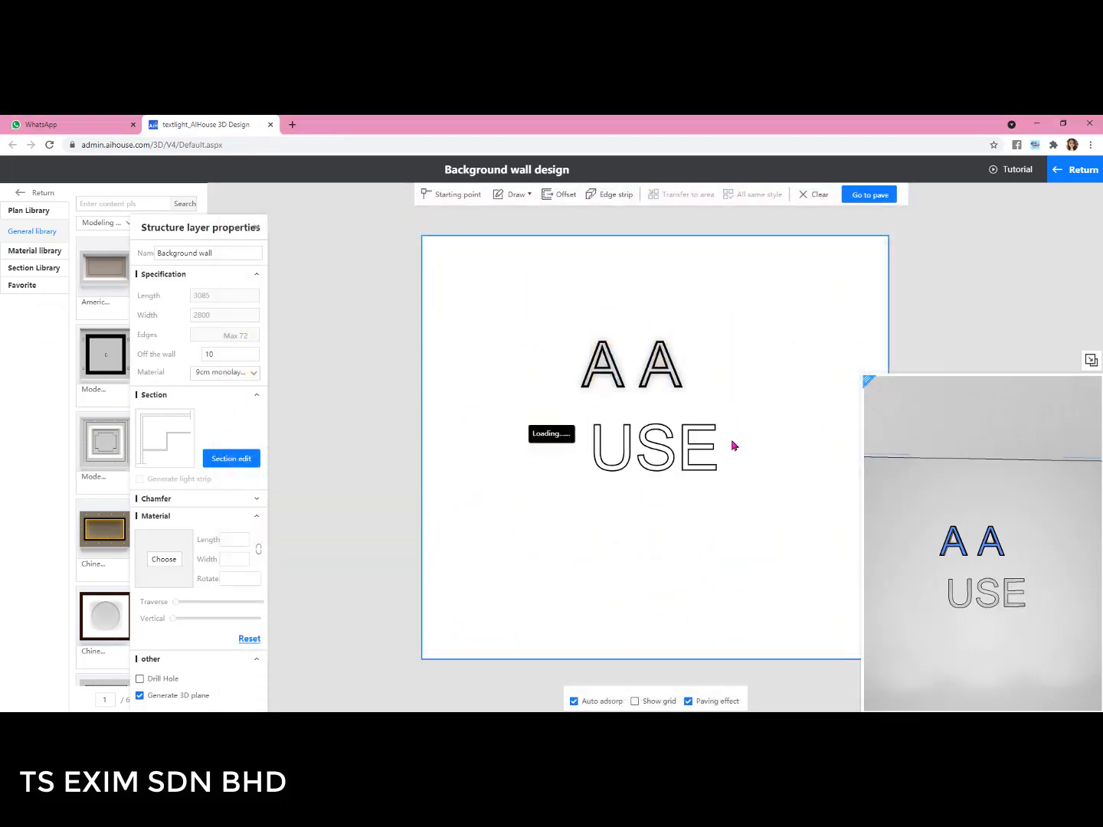
pyautogui.scroll(2, 743, 480)
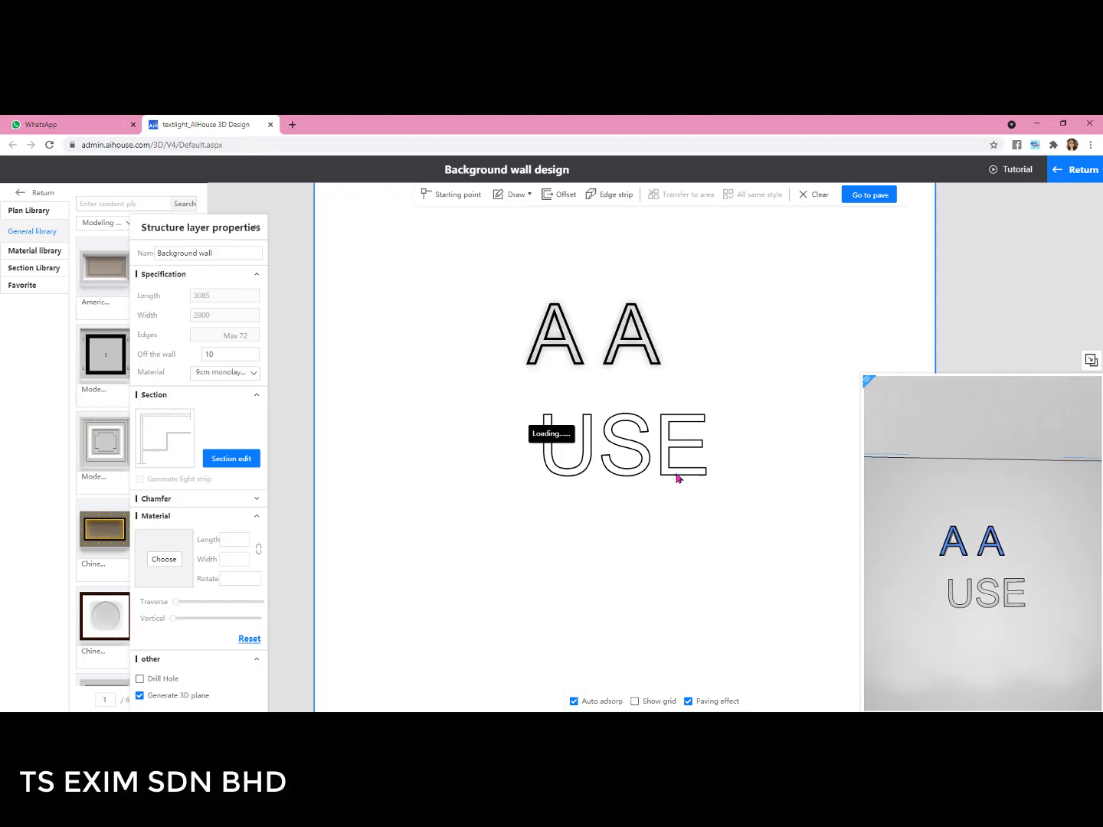
pyautogui.scroll(1, 604, 465)
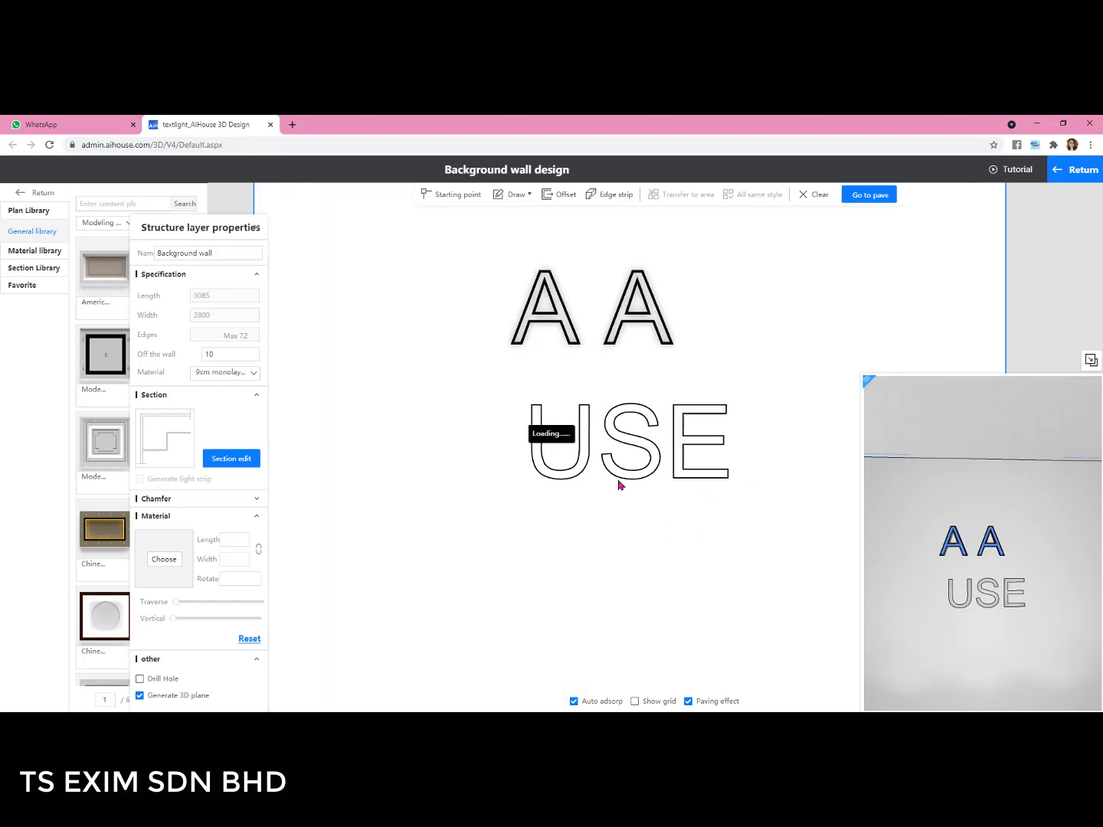
# - Space out the USE letters by moving the U to the left and the E to the right, away from the S
pyautogui.click(584, 448)
pyautogui.moveTo(556, 445); pyautogui.dragTo(512, 446)
pyautogui.click(696, 448)
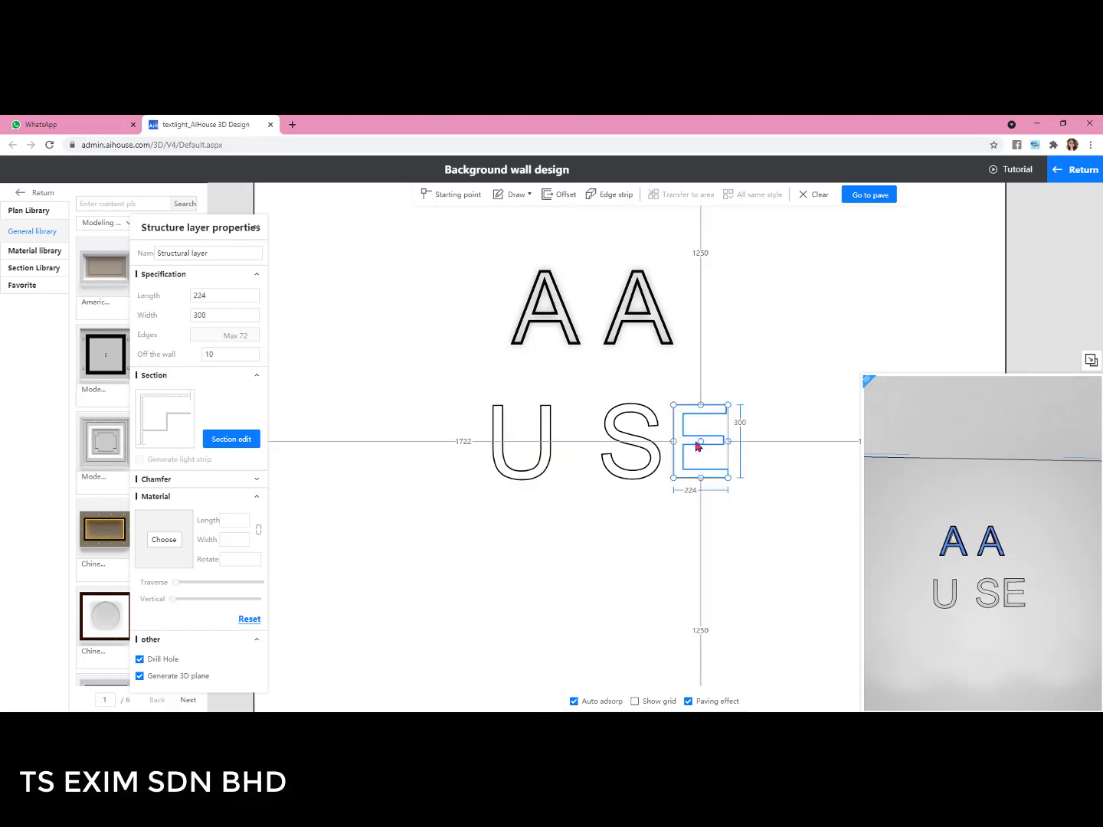
pyautogui.moveTo(704, 442); pyautogui.dragTo(748, 444)
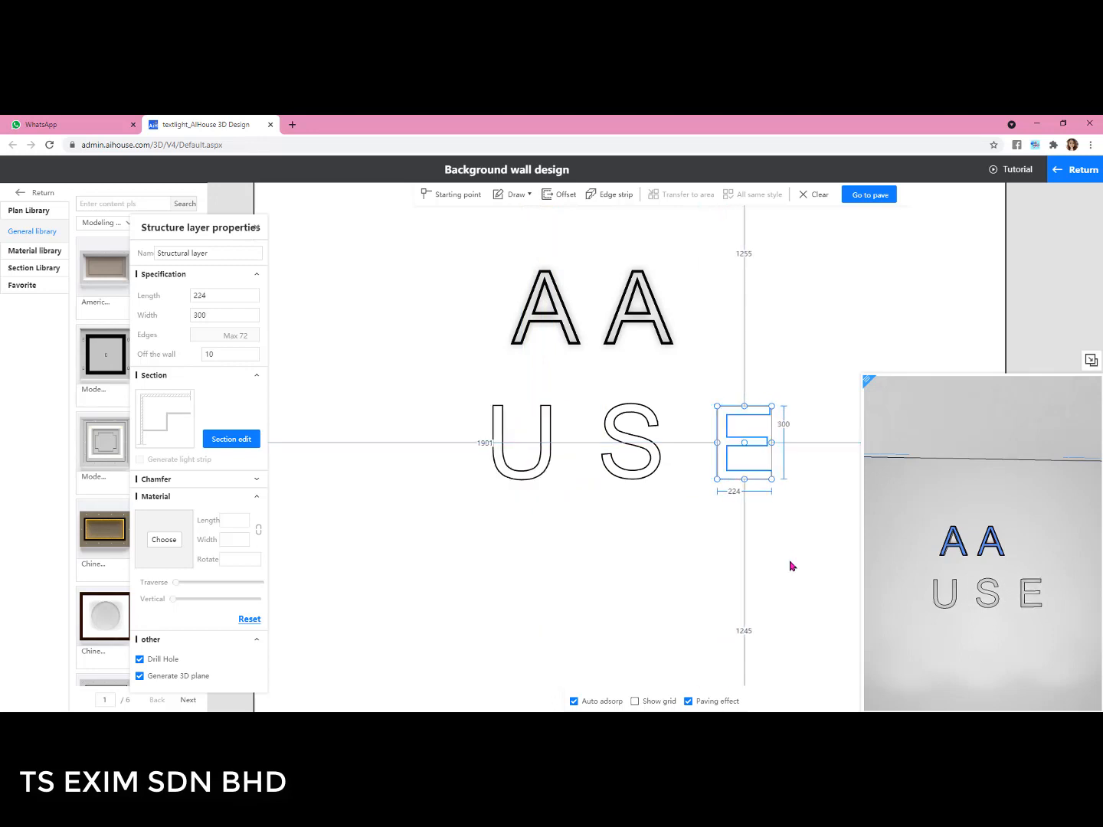
pyautogui.click(810, 327)
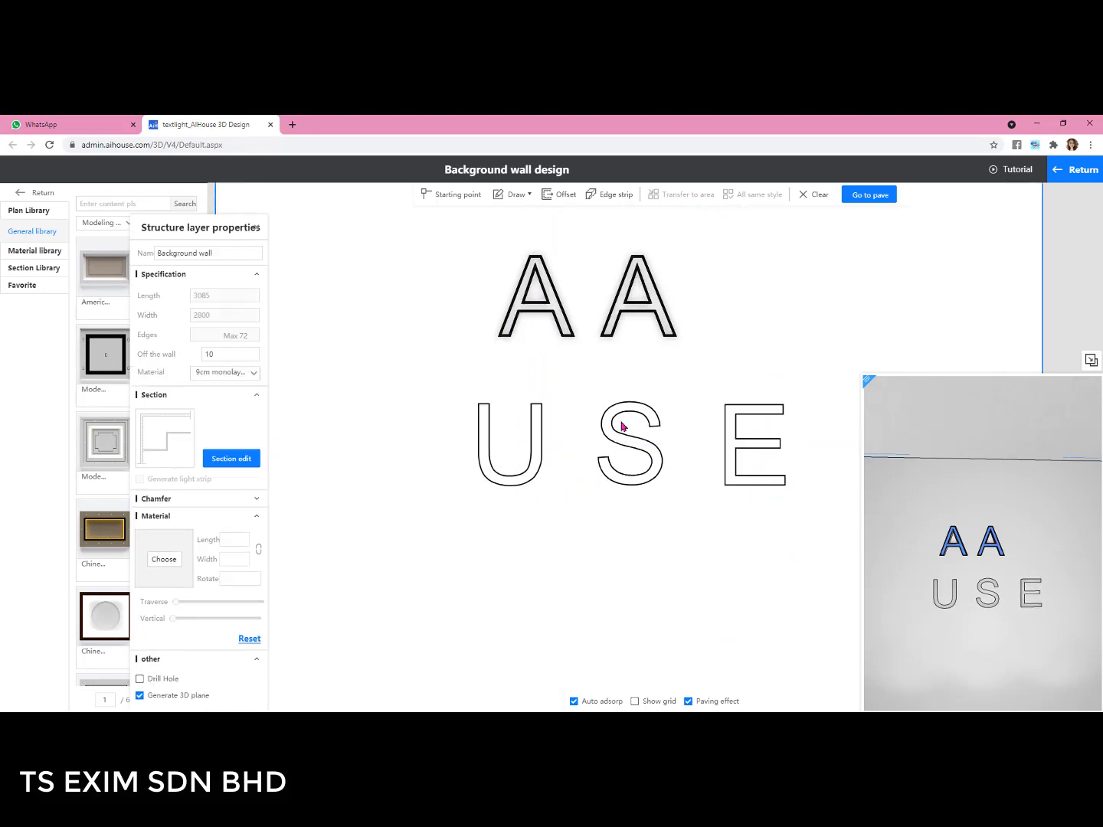
# - Set the Off the wall distance of the U, S and E to 50 each
pyautogui.click(536, 417)
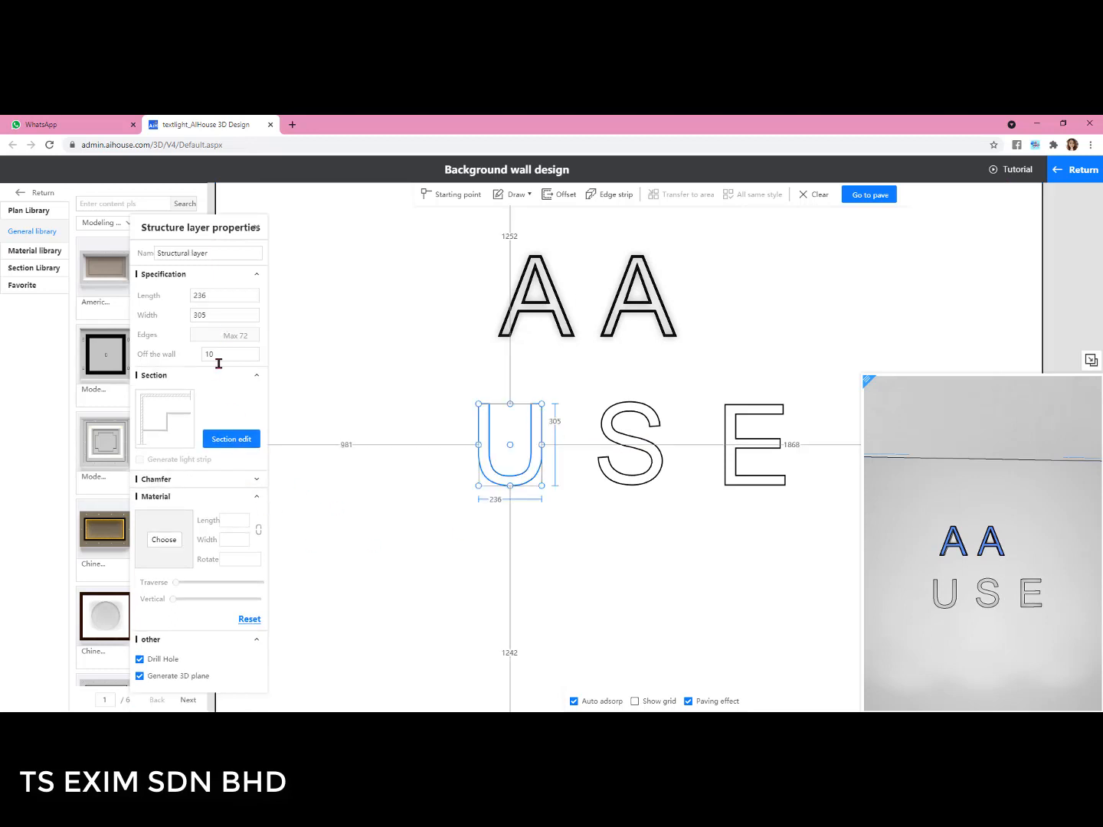
pyautogui.moveTo(220, 356); pyautogui.dragTo(146, 369)
pyautogui.write('50')
pyautogui.click(160, 382)
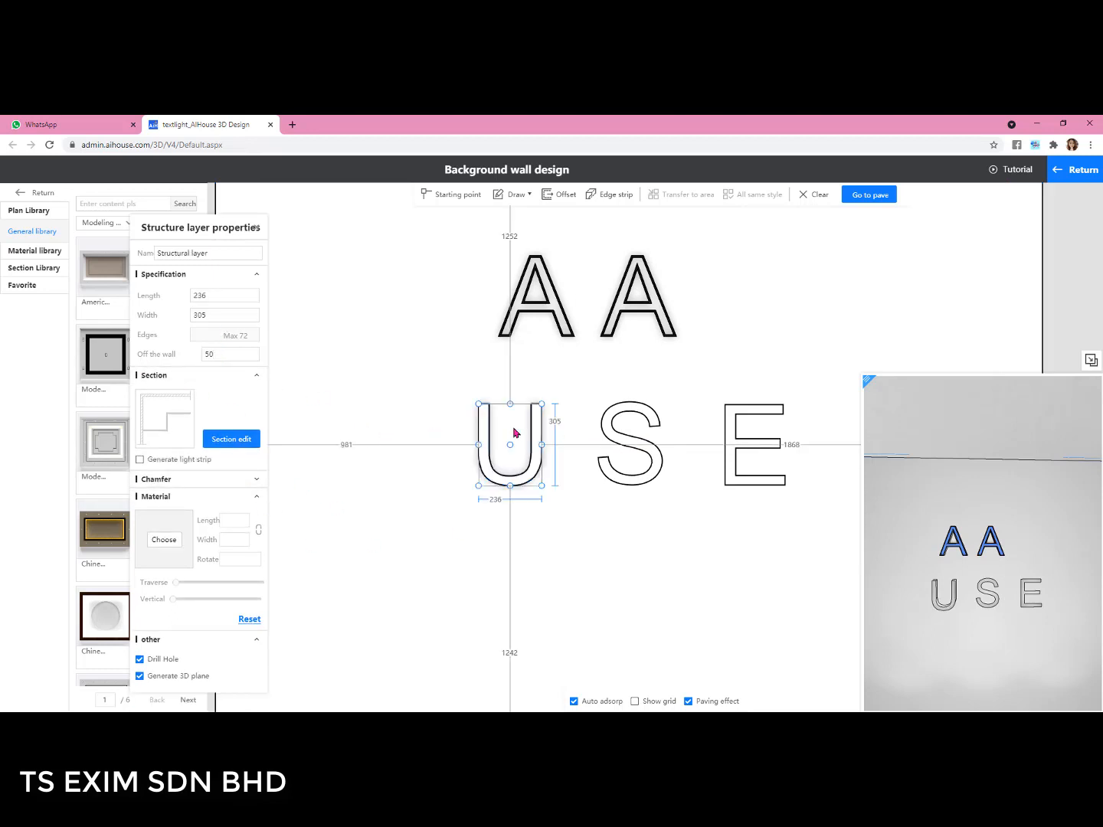
pyautogui.click(630, 444)
pyautogui.moveTo(222, 355); pyautogui.dragTo(142, 367)
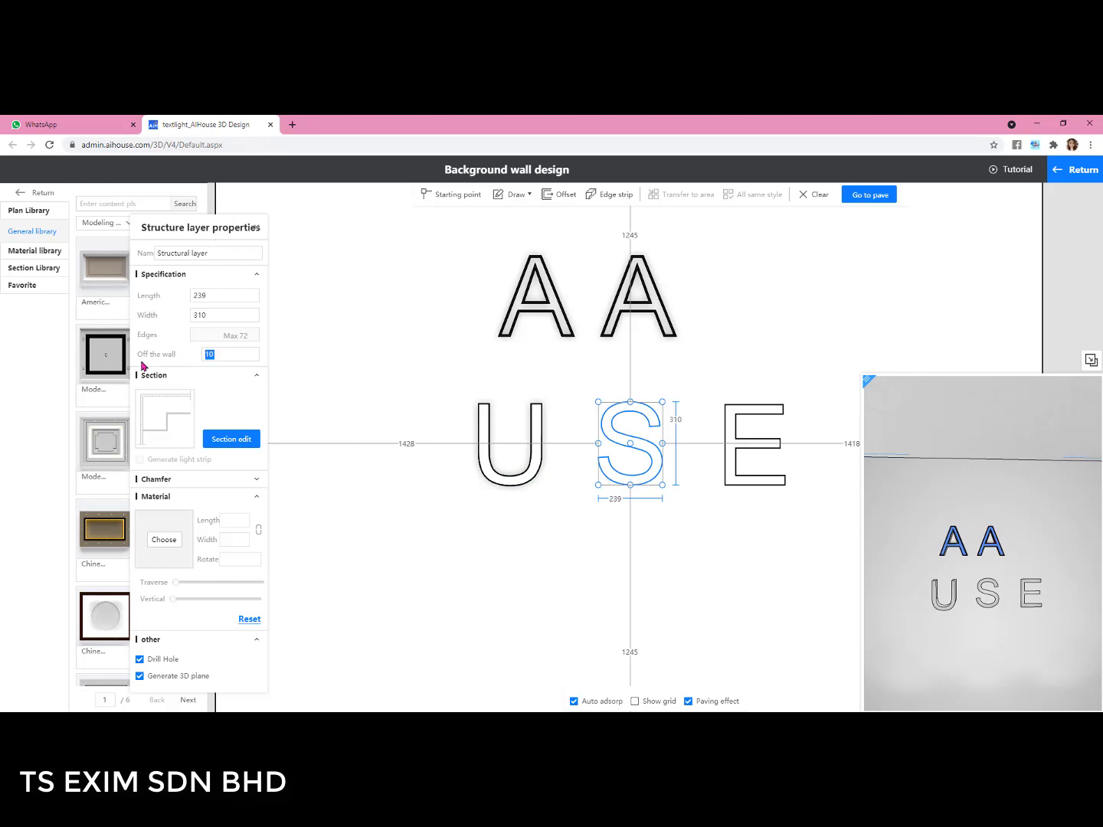
pyautogui.press('Return')
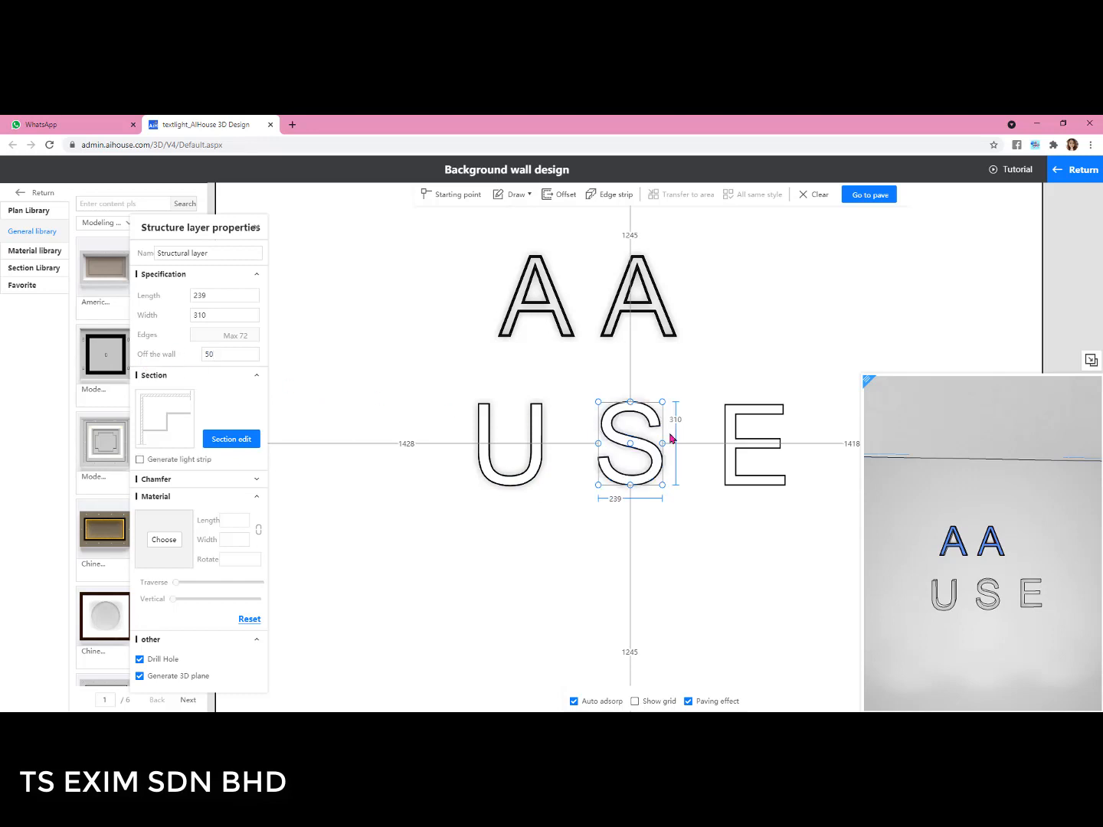
pyautogui.click(724, 440)
pyautogui.moveTo(229, 353); pyautogui.dragTo(178, 362)
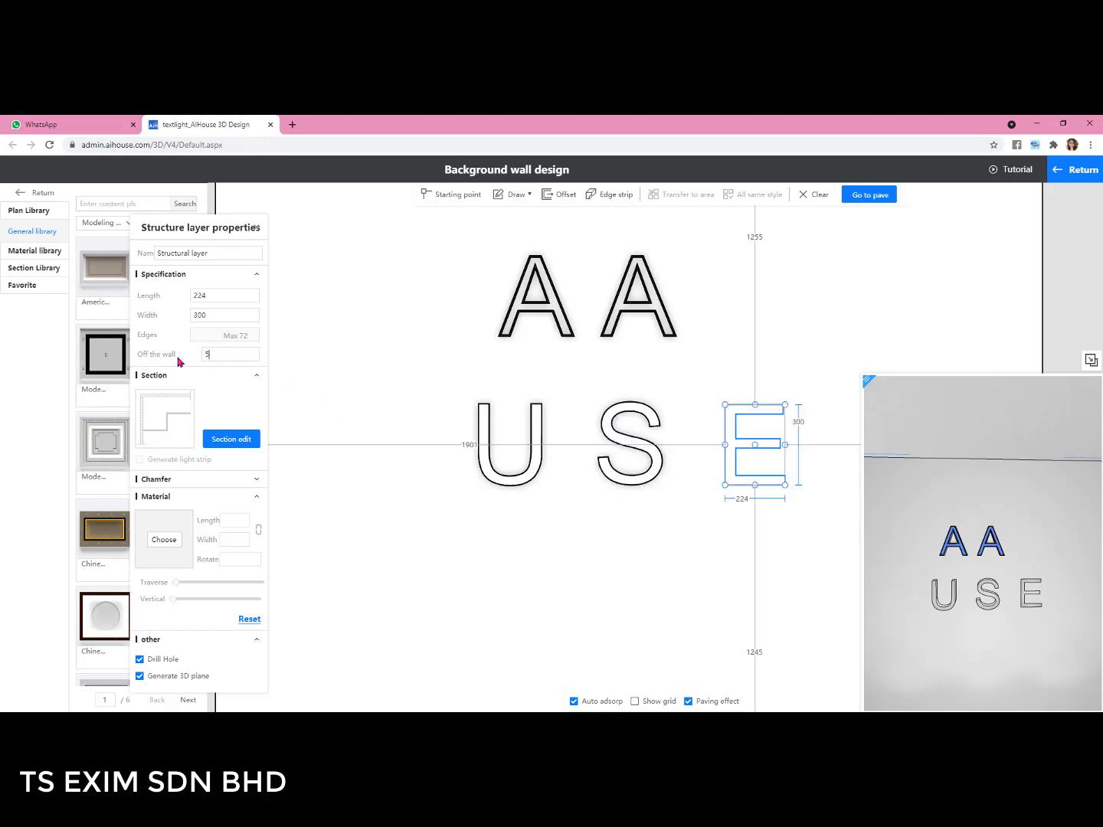
pyautogui.press('Return')
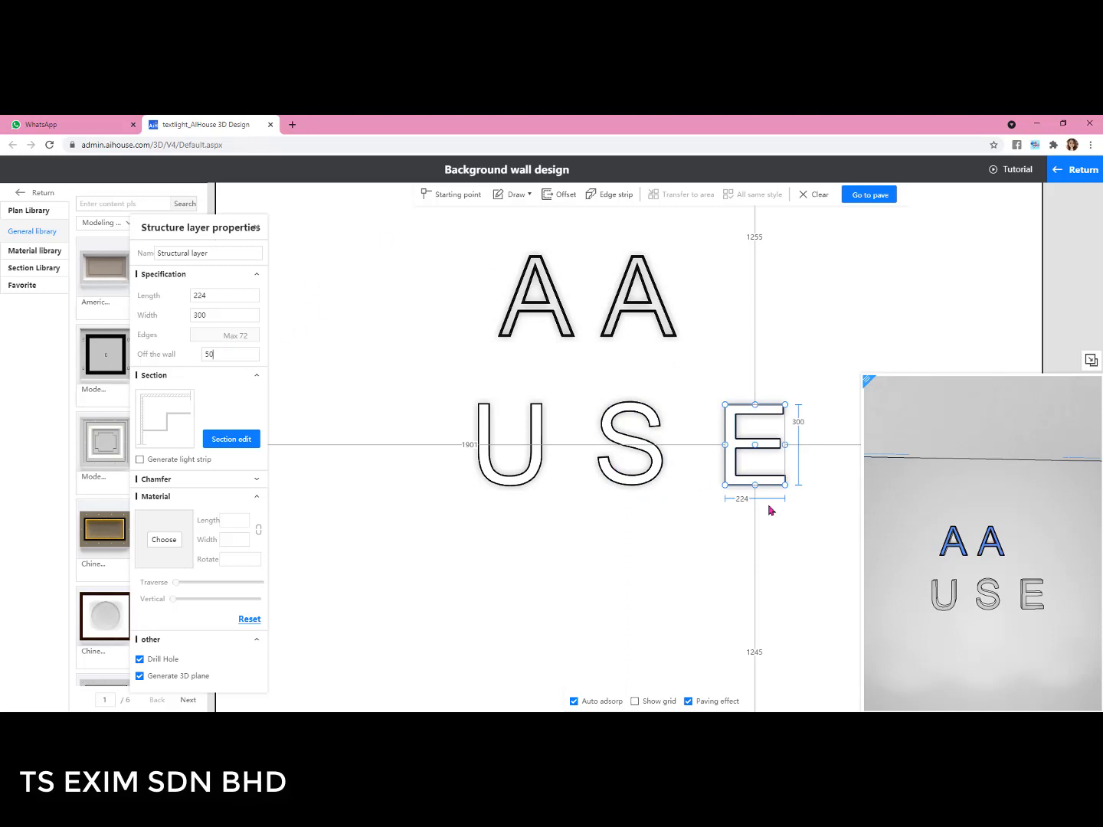
pyautogui.click(811, 350)
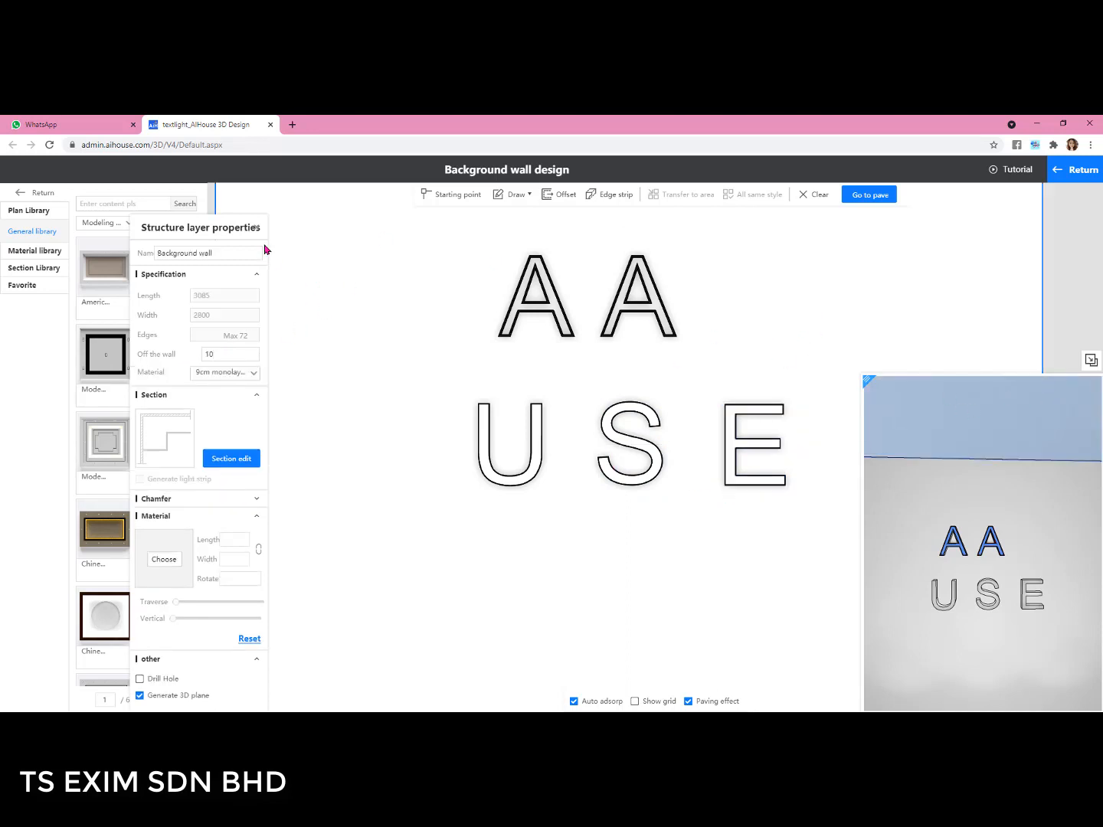
pyautogui.click(258, 231)
# - Apply the Round tube light profile from the Section Library to the outlines of the U, S and E
pyautogui.scroll(2, 792, 342)
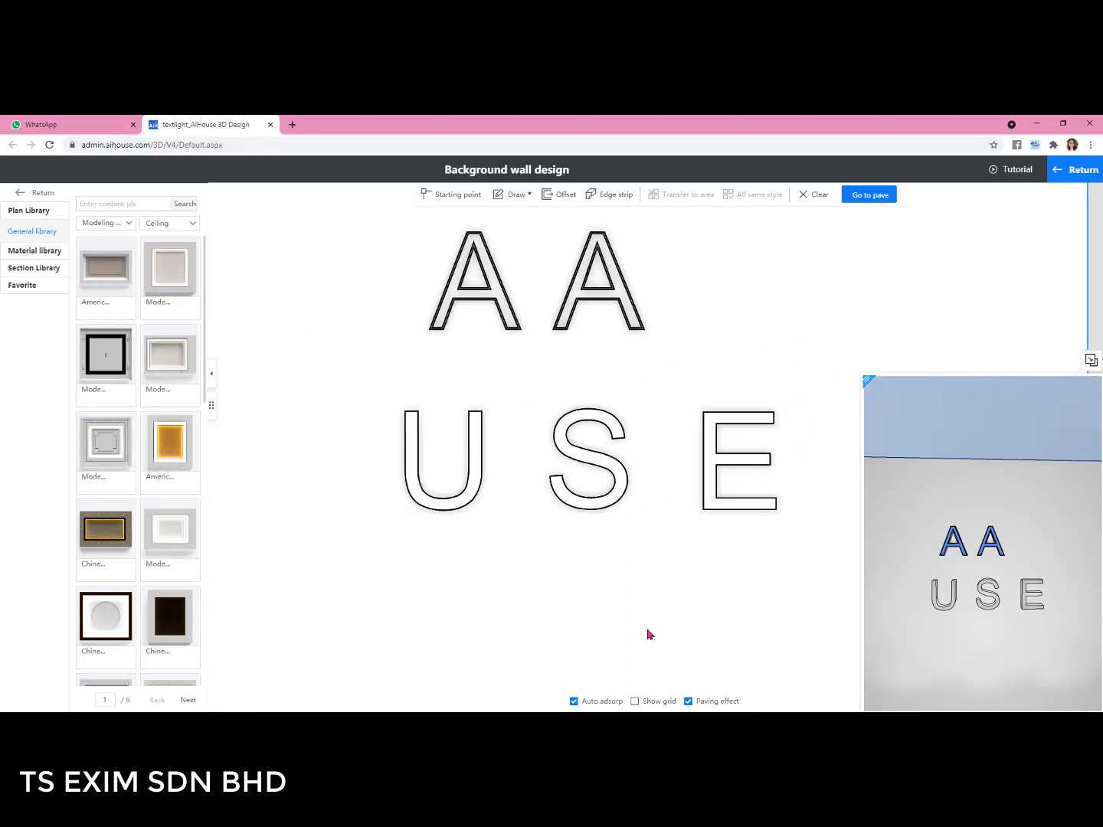
pyautogui.click(30, 268)
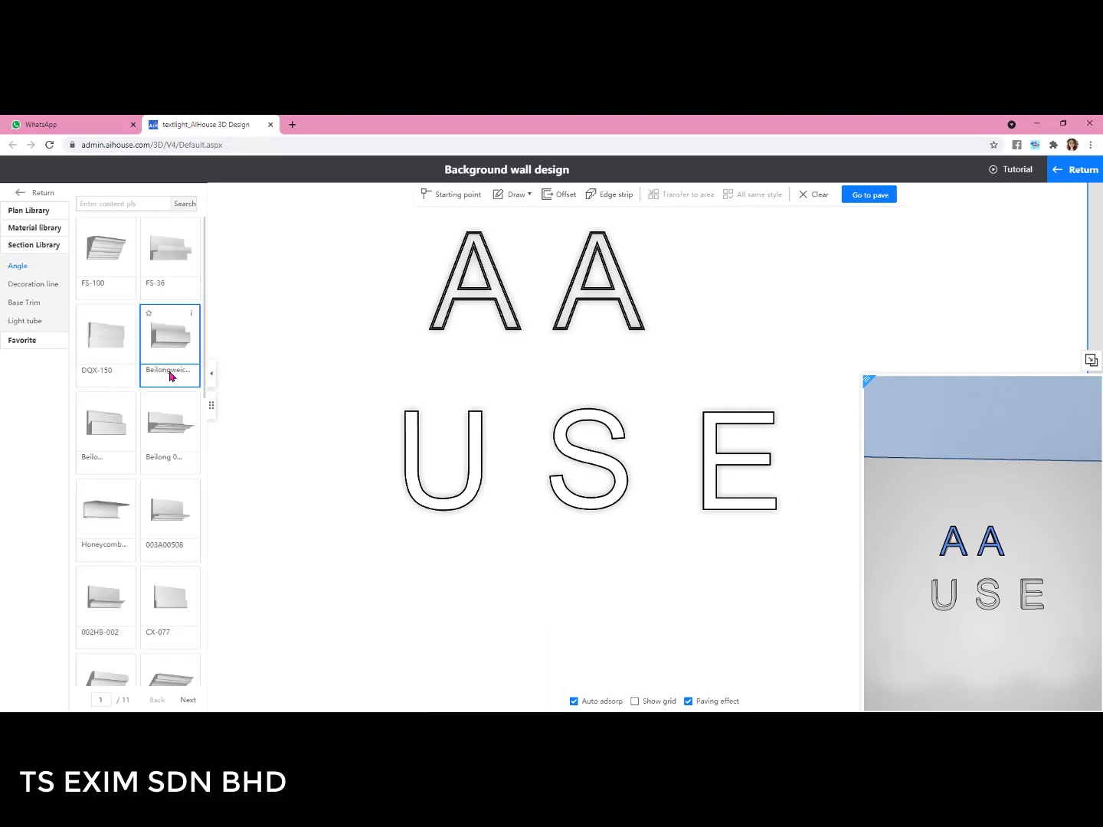
pyautogui.click(35, 326)
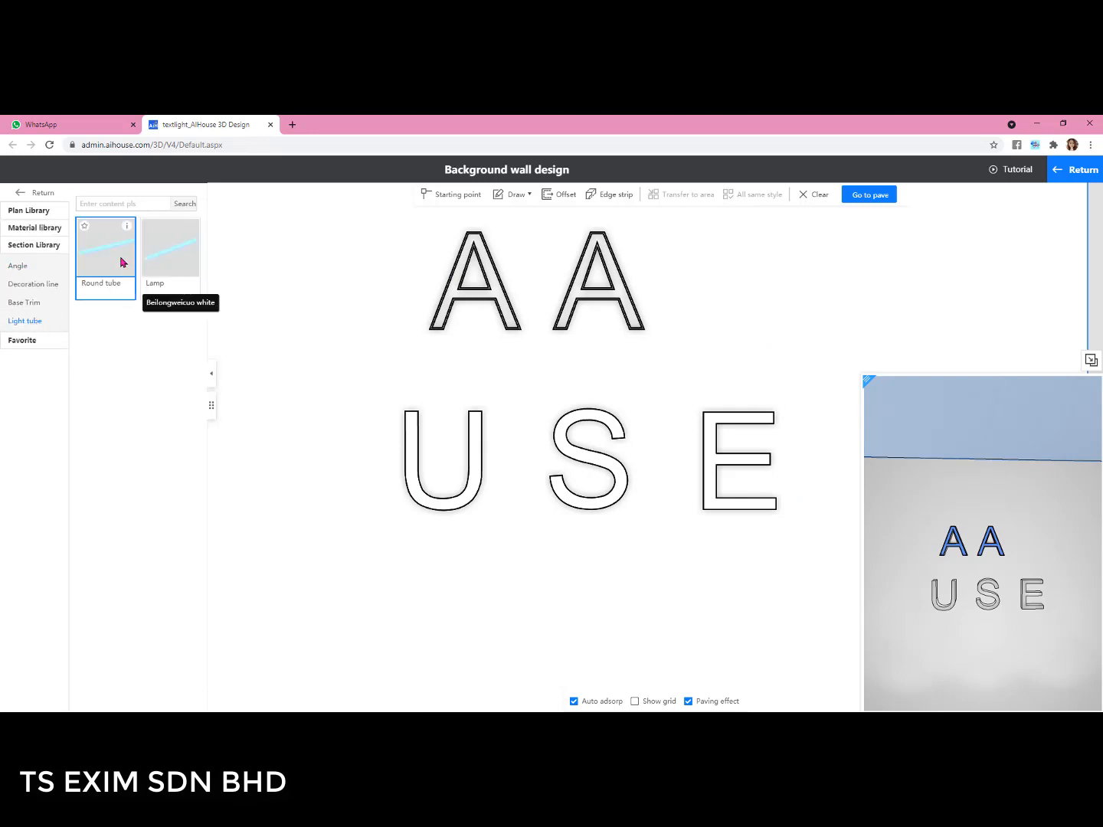
pyautogui.moveTo(120, 256); pyautogui.dragTo(412, 439)
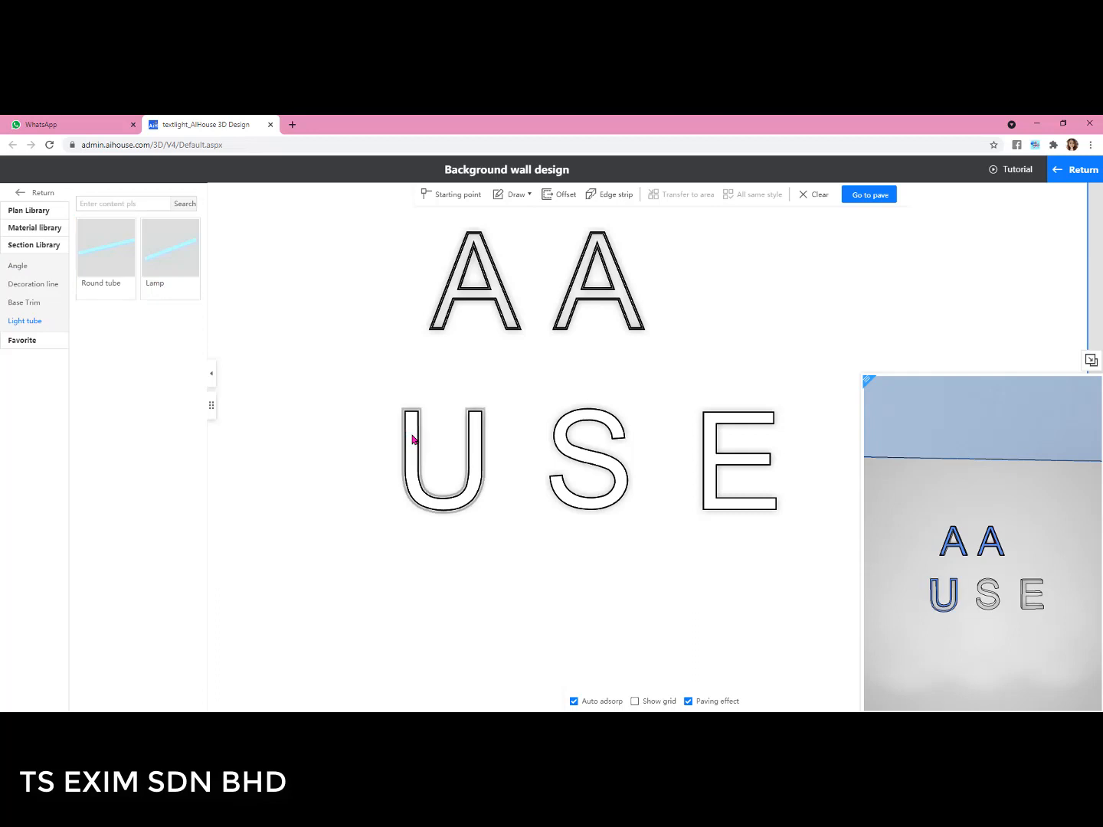
pyautogui.moveTo(115, 261); pyautogui.dragTo(563, 447)
pyautogui.moveTo(109, 281); pyautogui.dragTo(714, 475)
pyautogui.scroll(3, 1022, 633)
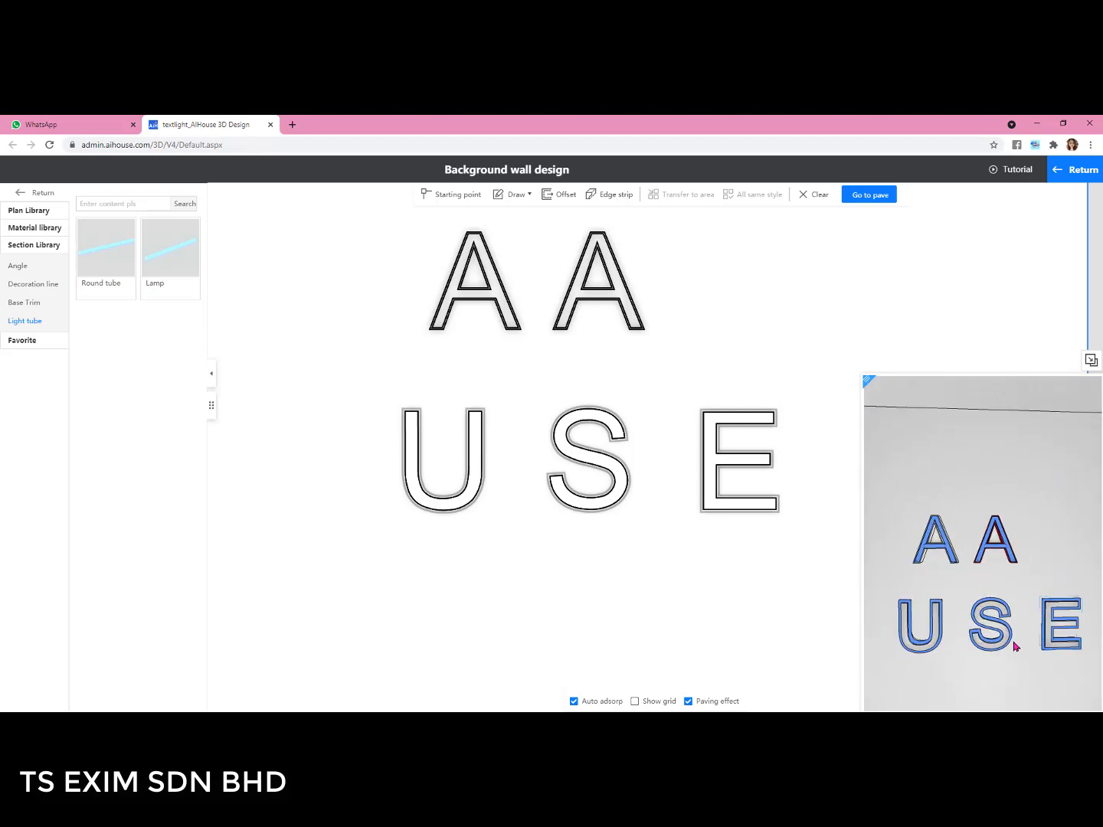
# - Move the round tube in the U's section profile to the line slot nearest the wall
pyautogui.click(1078, 183)
pyautogui.scroll(3, 919, 491)
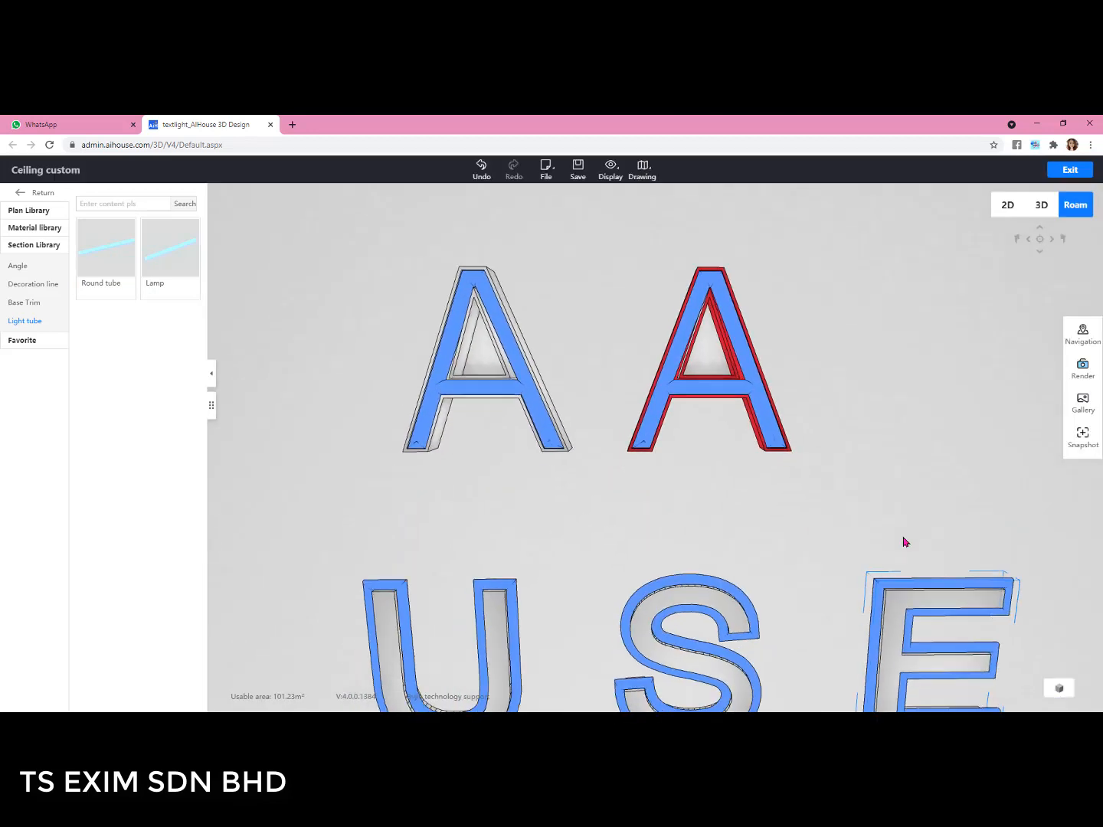
pyautogui.click(521, 631)
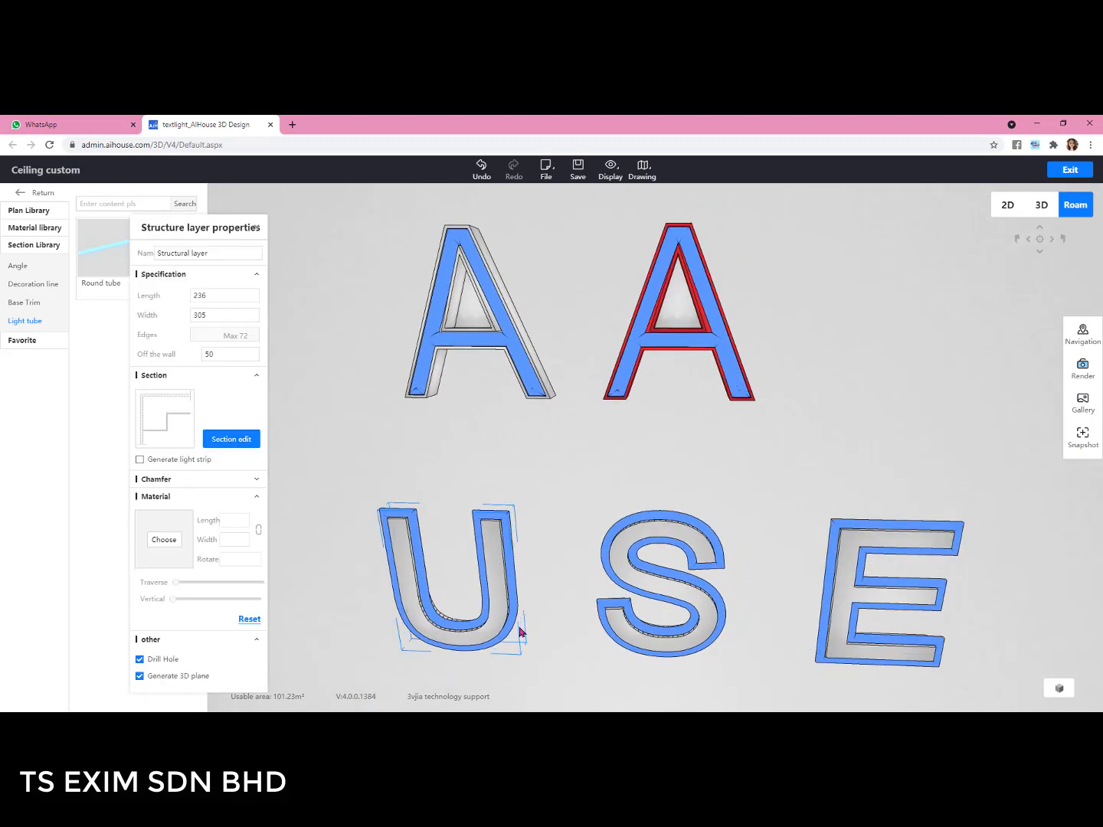
pyautogui.click(207, 440)
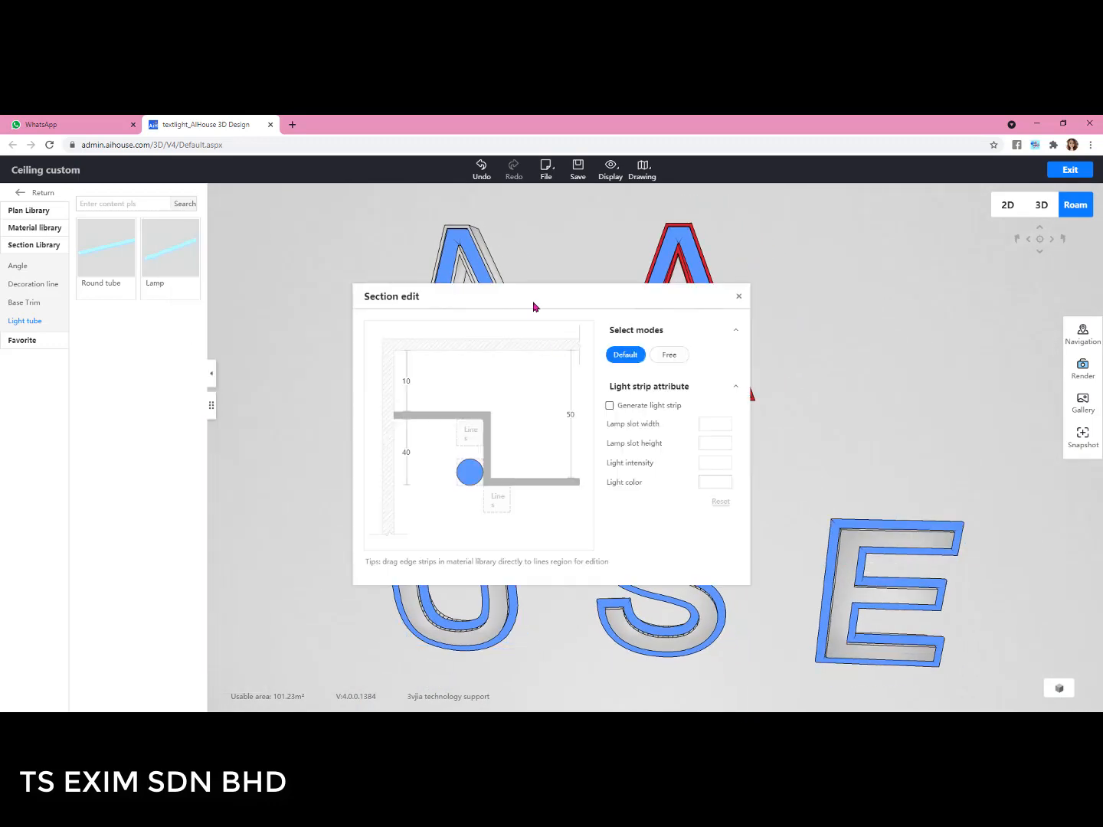
pyautogui.moveTo(534, 307); pyautogui.dragTo(784, 223)
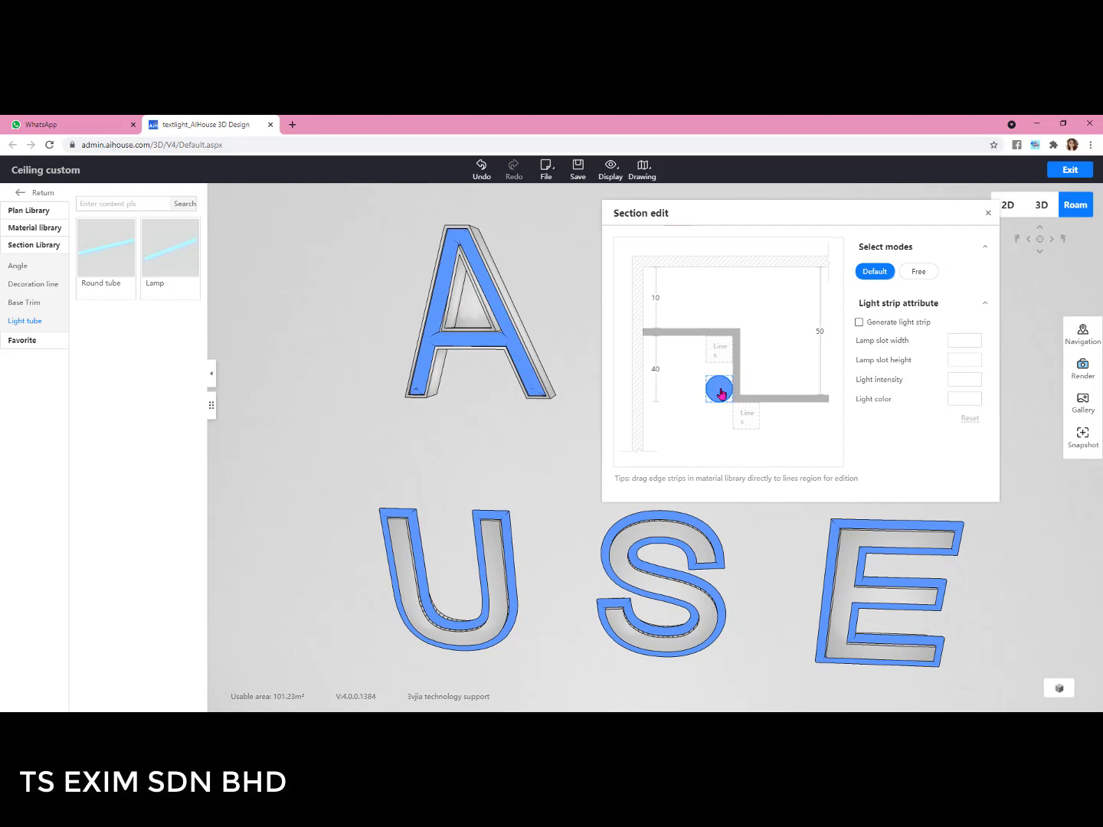
pyautogui.moveTo(721, 395); pyautogui.dragTo(721, 363)
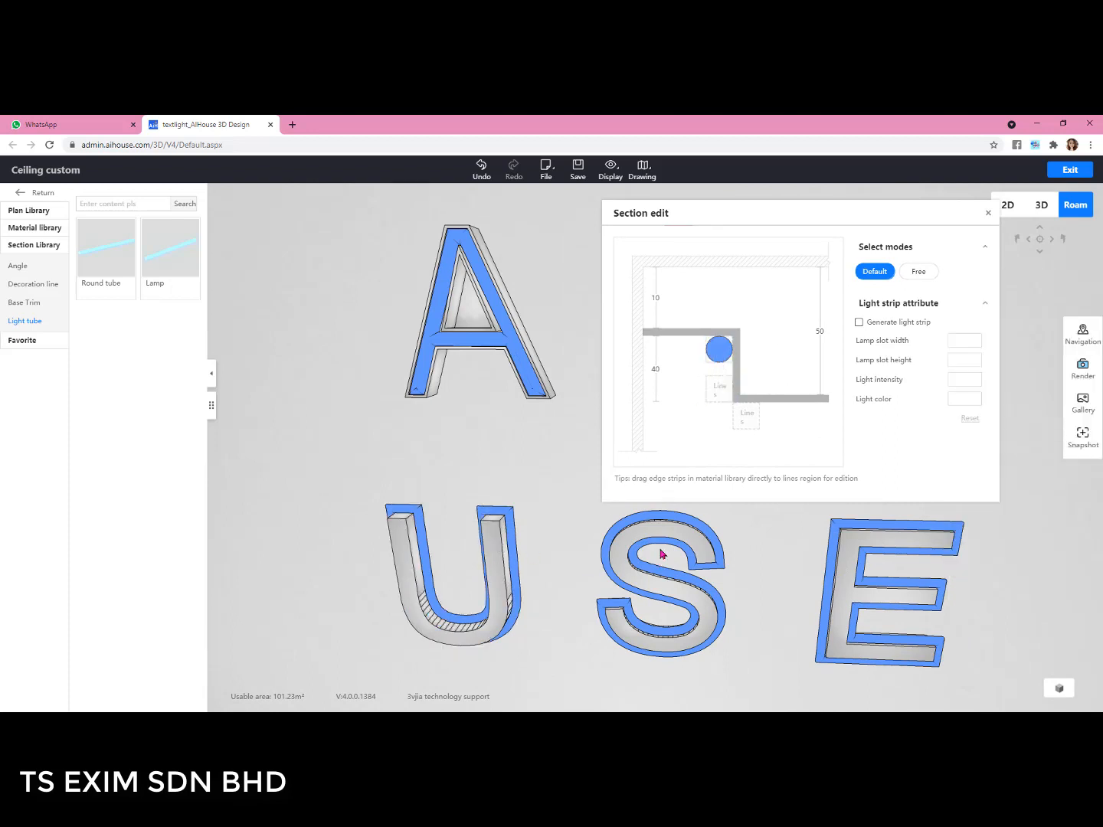
pyautogui.scroll(-1, 655, 538)
pyautogui.scroll(-1, 679, 534)
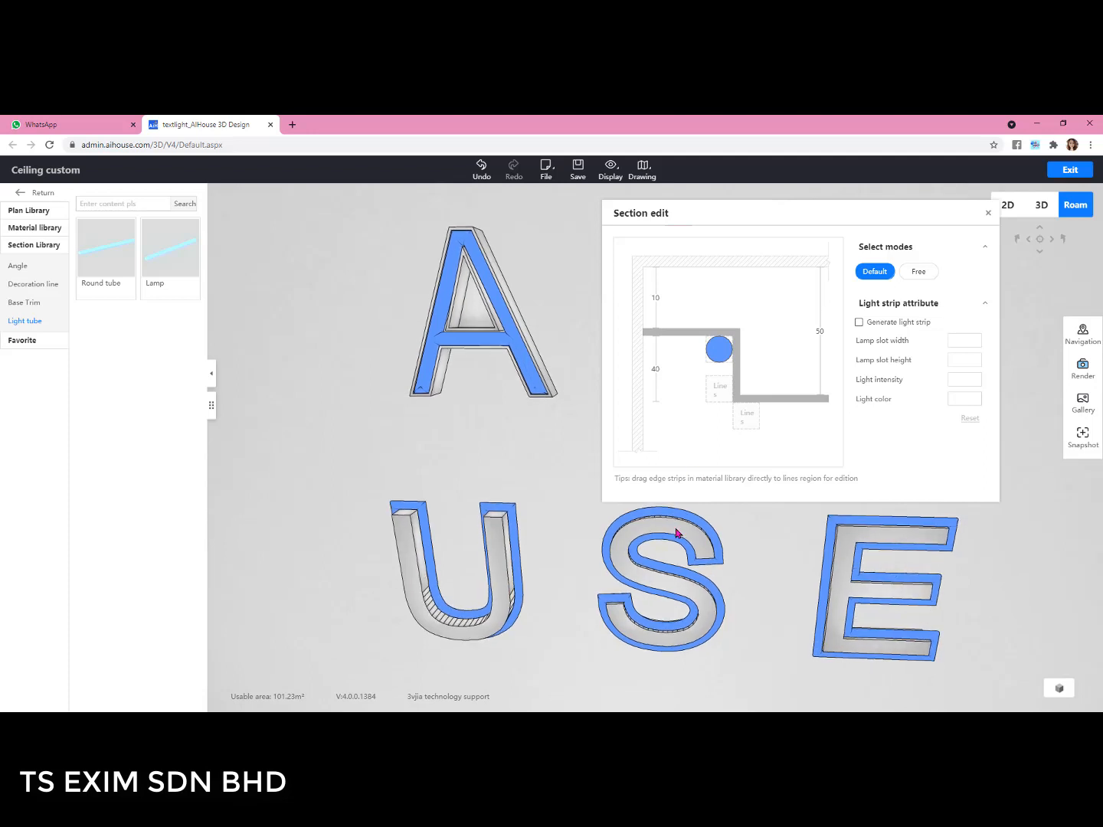
# - Move the round tube in the S's section profile to the line slot nearest the wall
pyautogui.click(660, 525)
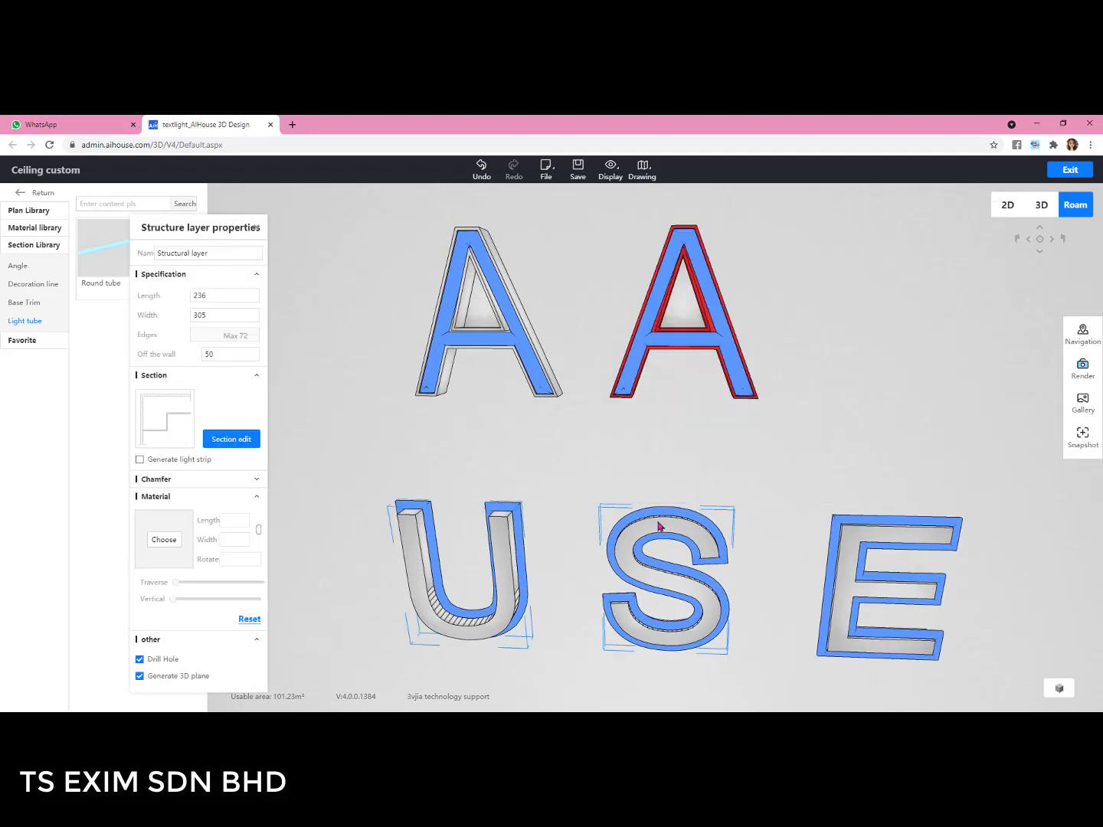
pyautogui.click(230, 438)
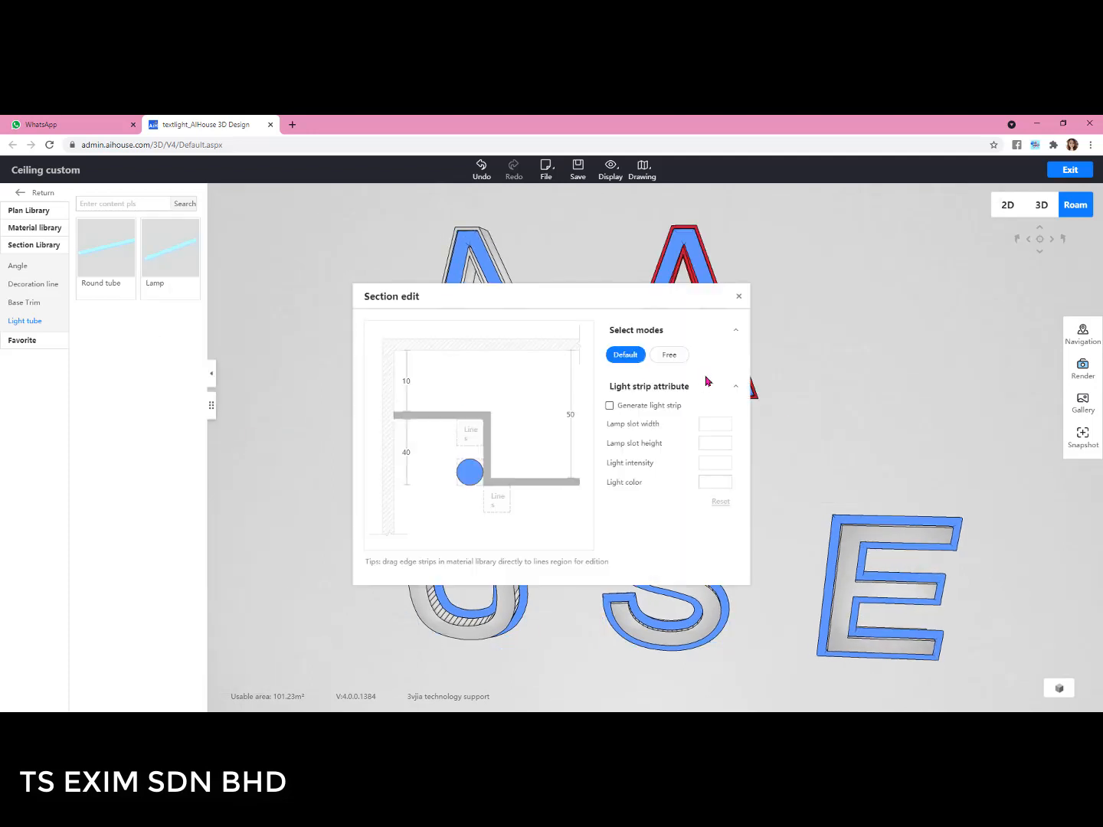
pyautogui.click(469, 478)
pyautogui.moveTo(472, 464); pyautogui.dragTo(467, 434)
pyautogui.click(739, 299)
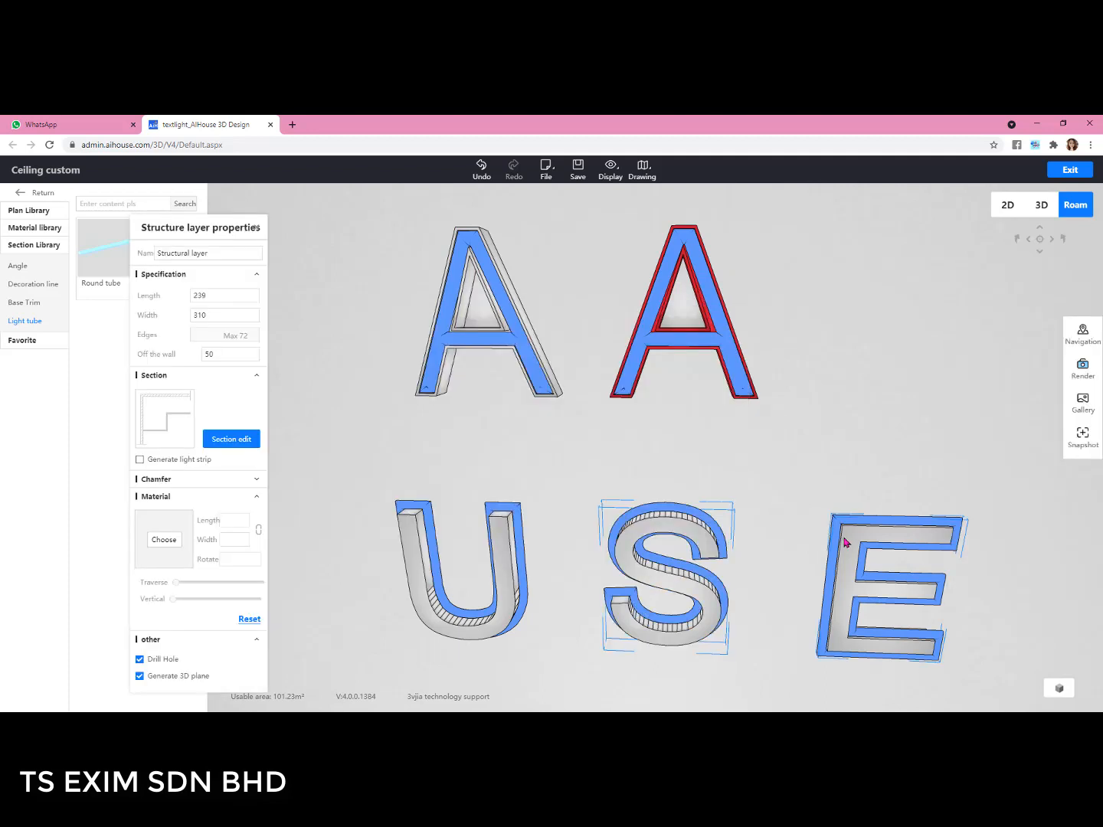
# - Move the round tube in the E's section profile to the line slot nearest the wall
pyautogui.click(244, 442)
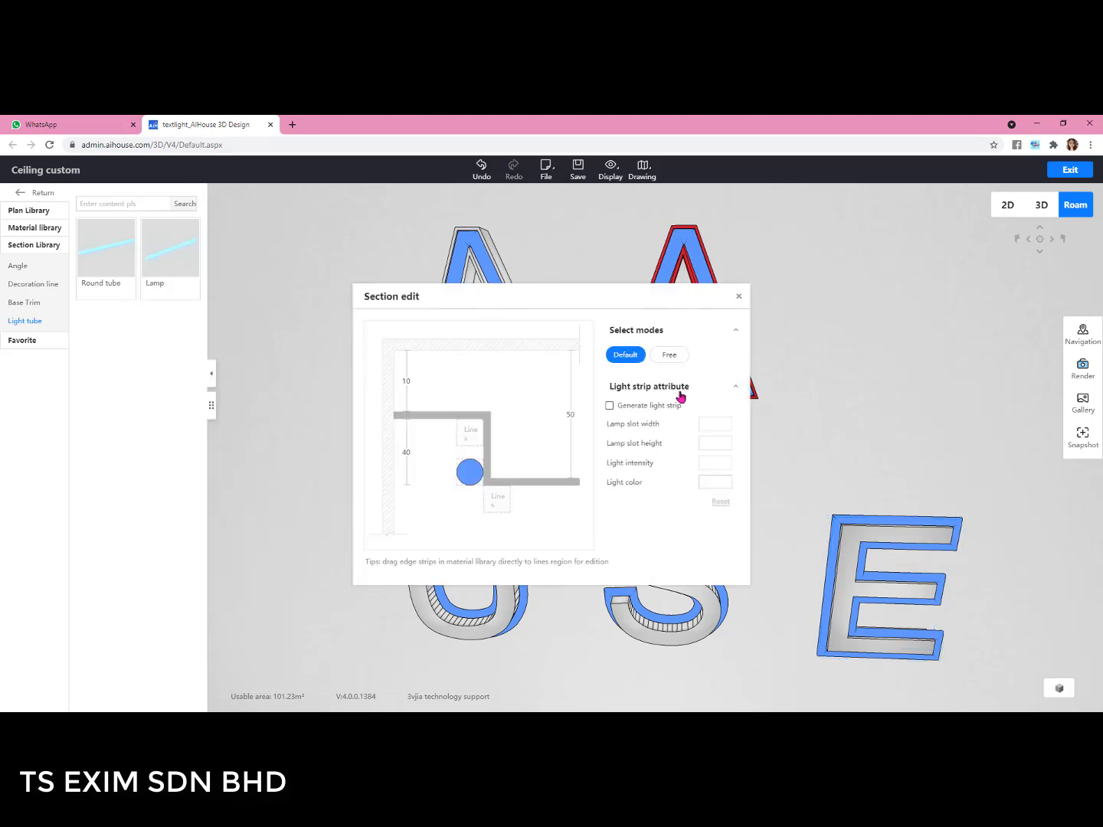
pyautogui.moveTo(472, 471); pyautogui.dragTo(470, 433)
pyautogui.click(739, 298)
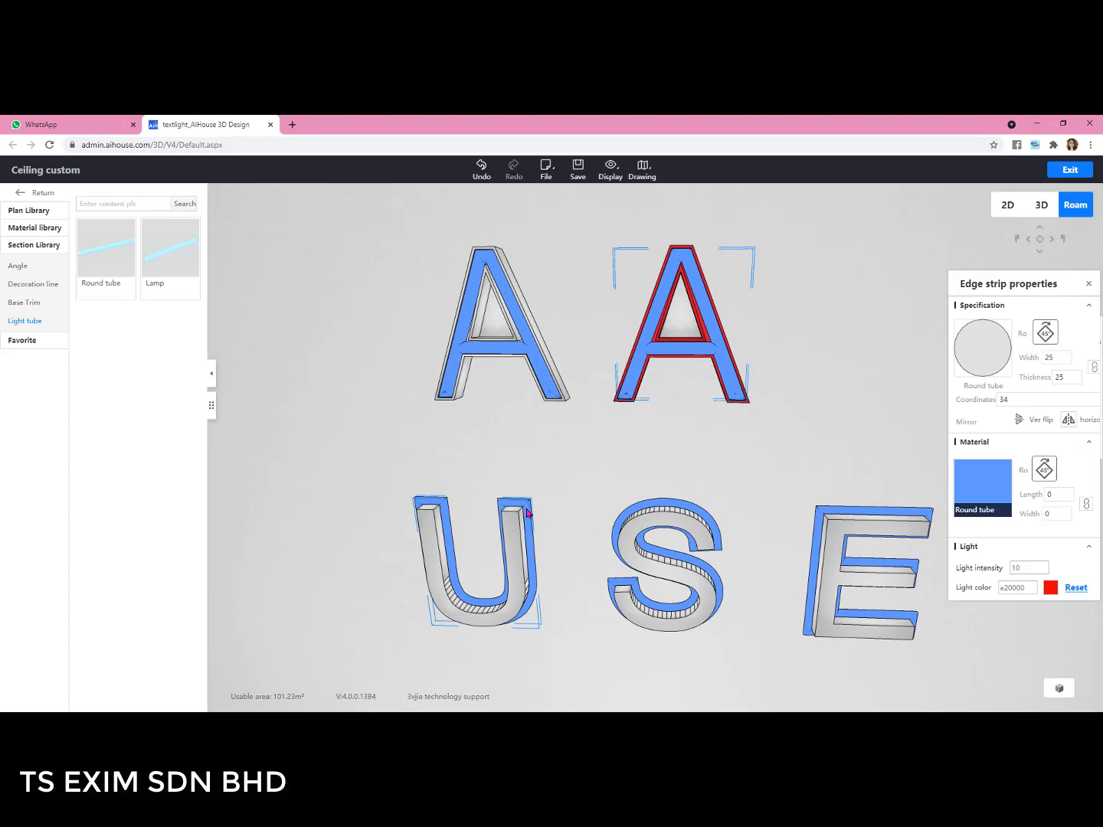
# - Set the light color of the U, S and E round tubes to ffffff
pyautogui.click(528, 513)
pyautogui.moveTo(1033, 589); pyautogui.dragTo(981, 590)
pyautogui.write('ffffff')
pyautogui.write('10')
pyautogui.click(679, 527)
pyautogui.write('ff')
pyautogui.click(892, 518)
pyautogui.write('10f')
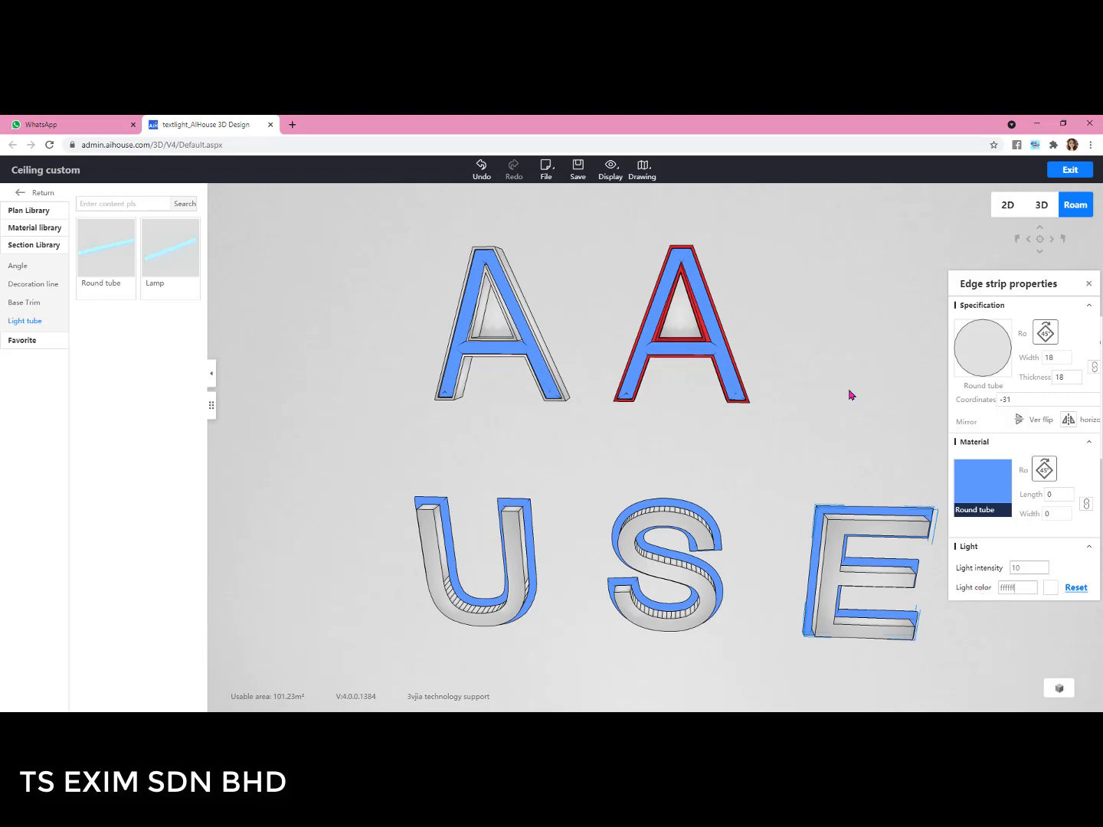
# - Reopen the background wall design and copy the USE row below itself with continuous paving at a spacing of 200
pyautogui.click(817, 466)
pyautogui.scroll(-2, 888, 405)
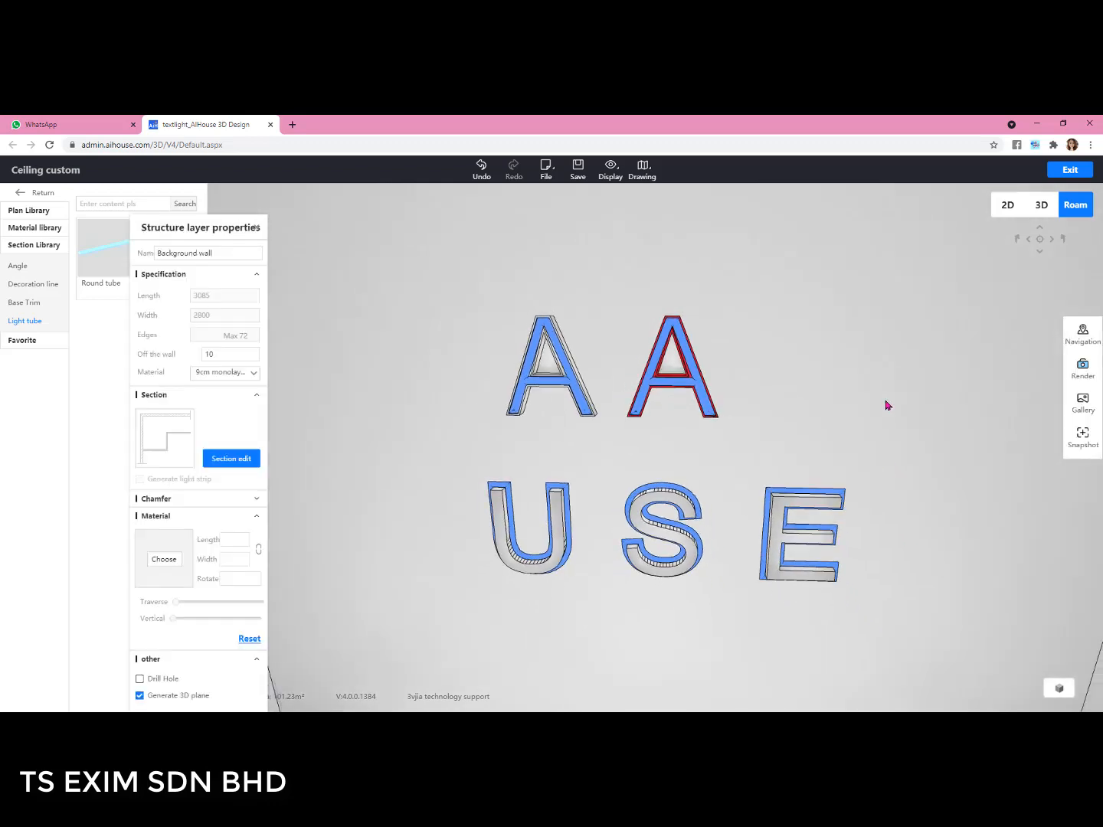
pyautogui.press('Escape')
pyautogui.scroll(3, 803, 482)
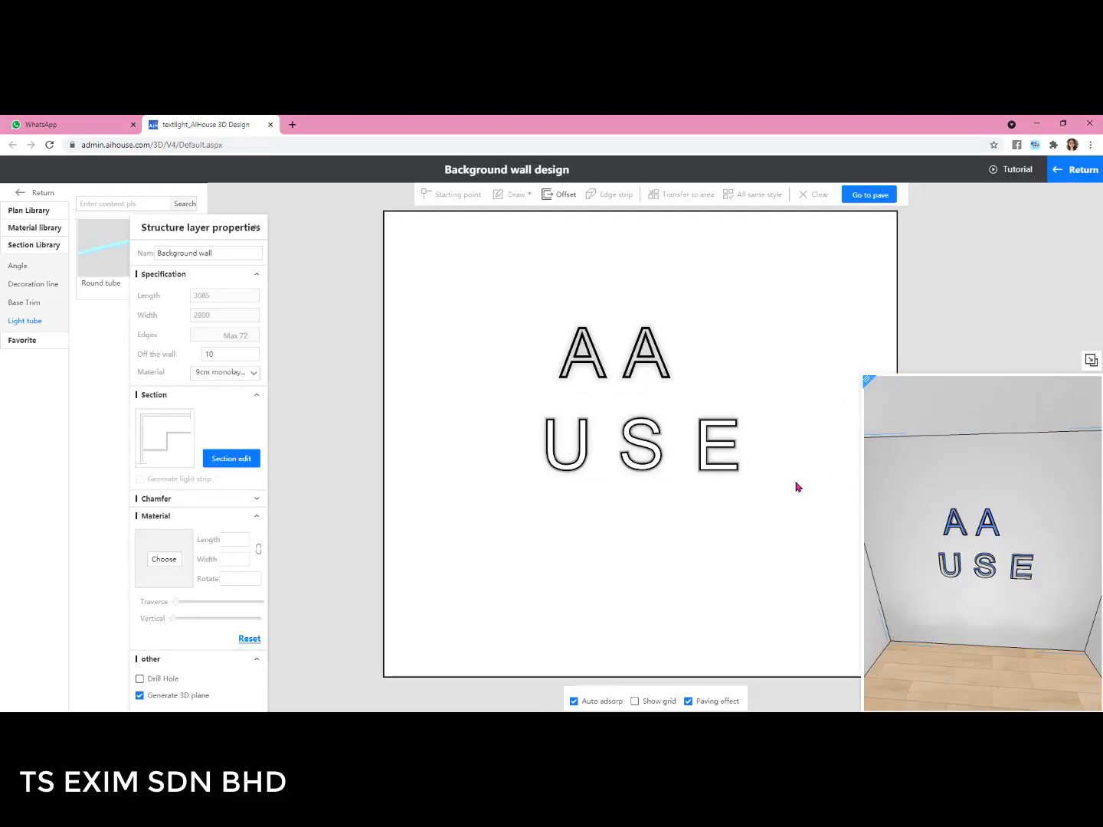
pyautogui.click(757, 503)
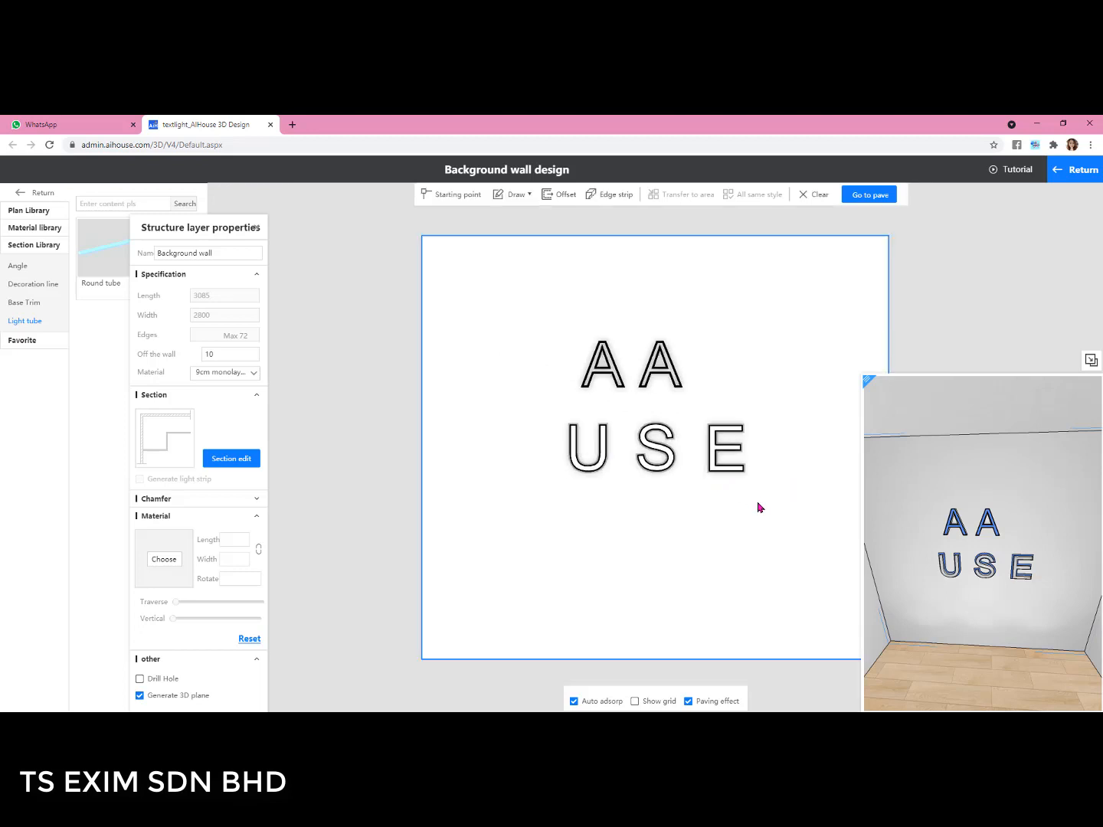
pyautogui.moveTo(756, 500); pyautogui.dragTo(561, 403)
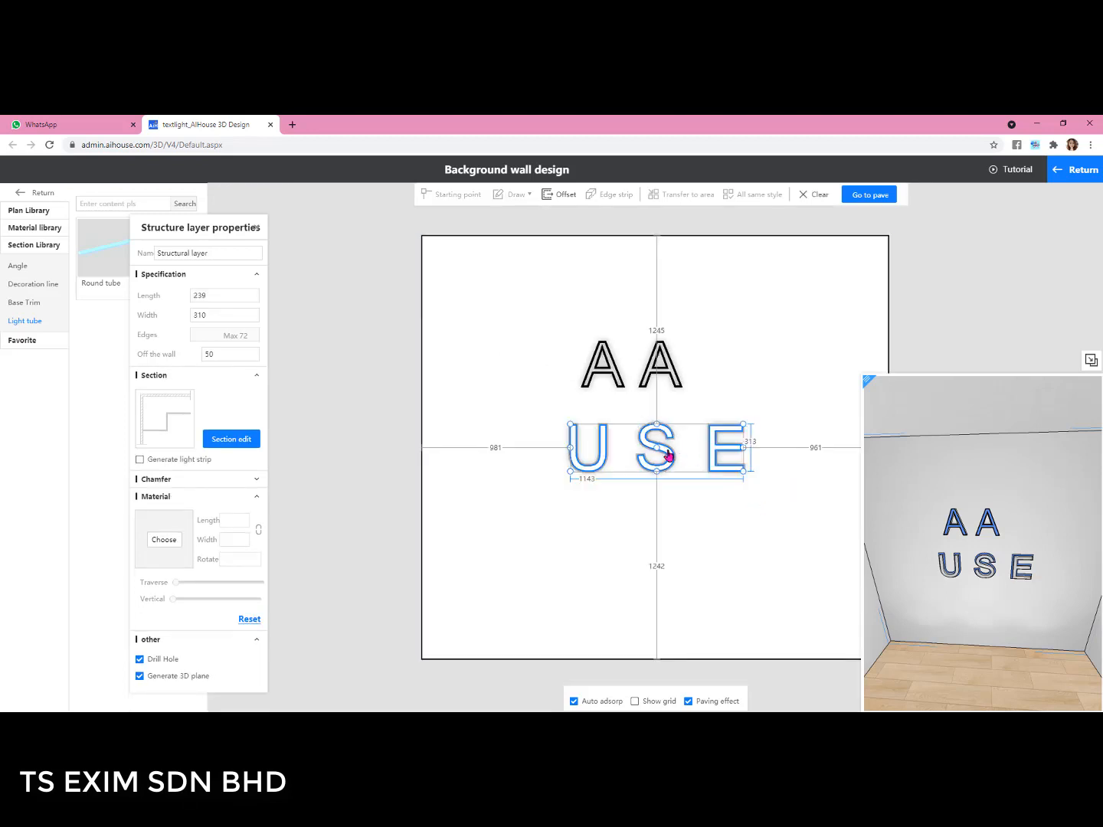
pyautogui.rightClick(668, 453)
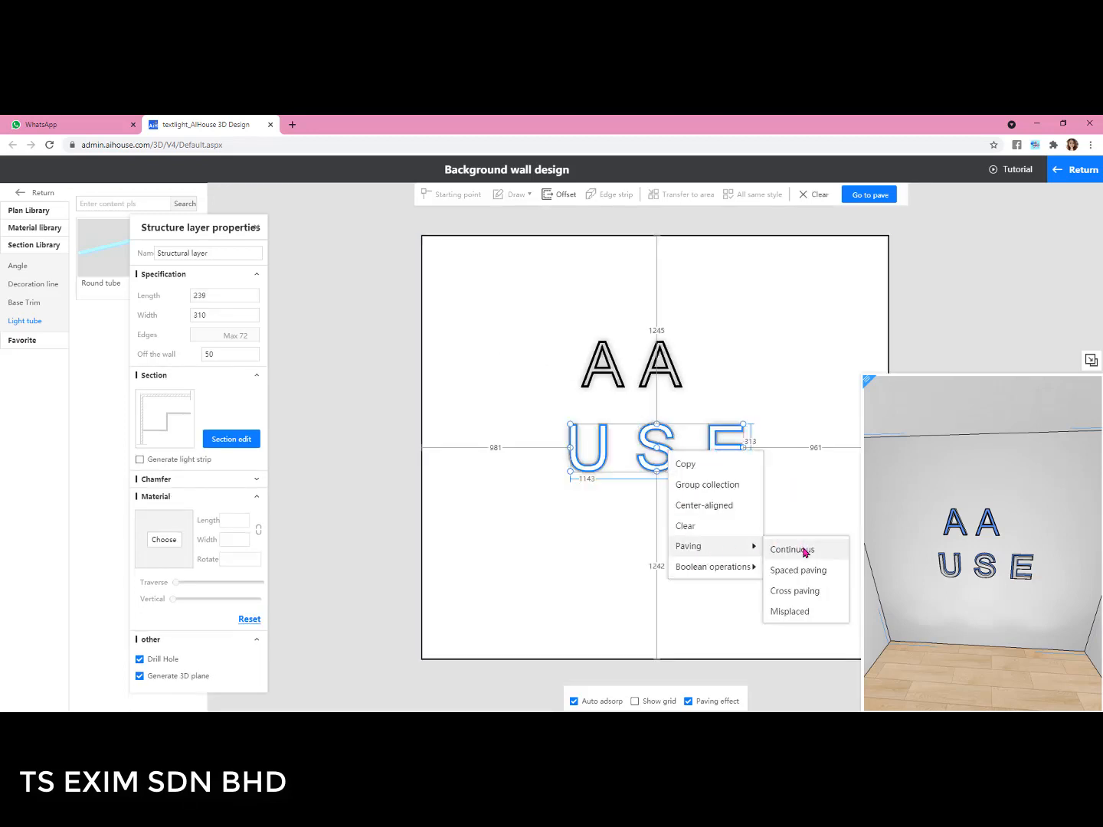
pyautogui.click(778, 547)
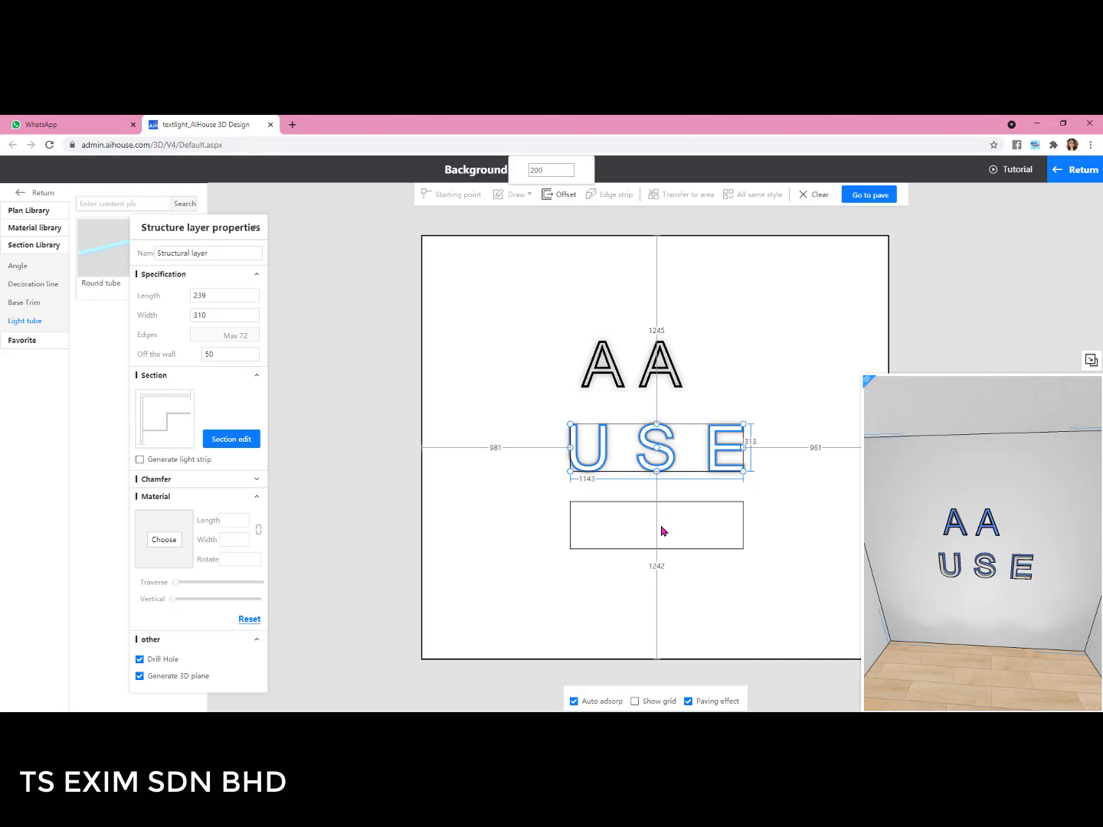
pyautogui.click(664, 531)
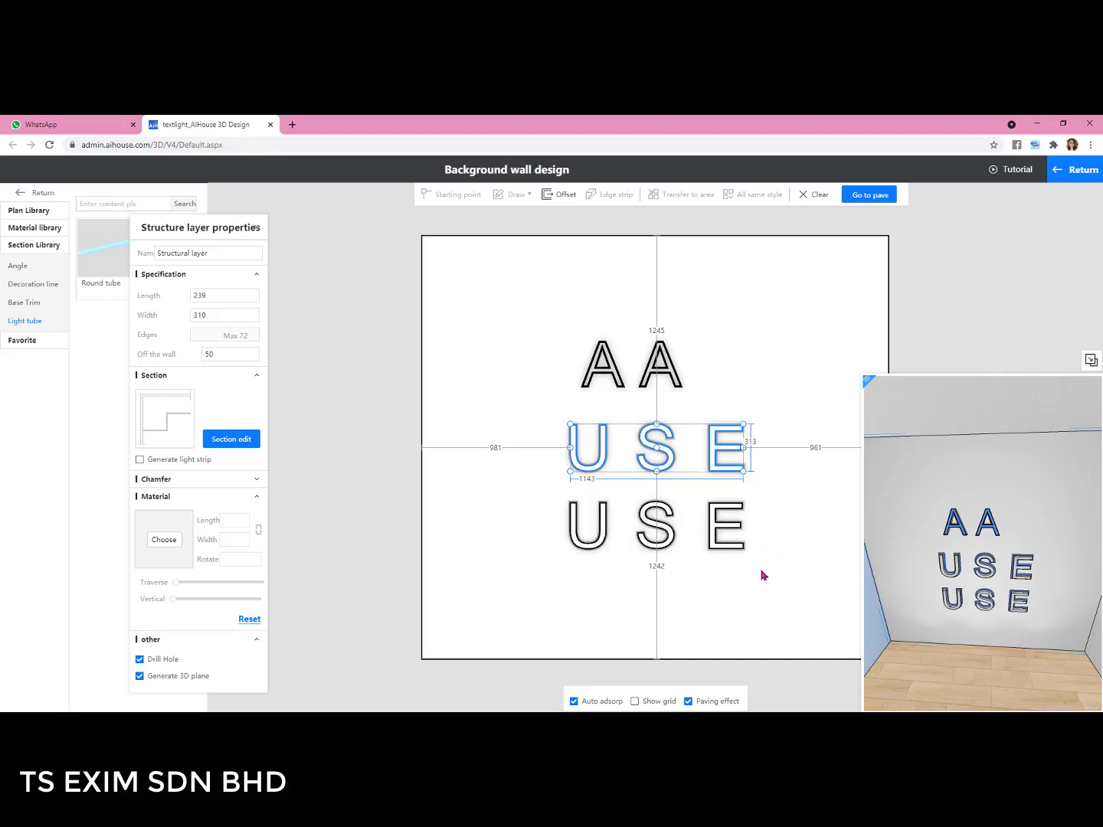
# - Position the copied USE row 650 above the bottom edge of the background wall
pyautogui.click(707, 599)
pyautogui.moveTo(769, 587); pyautogui.dragTo(541, 486)
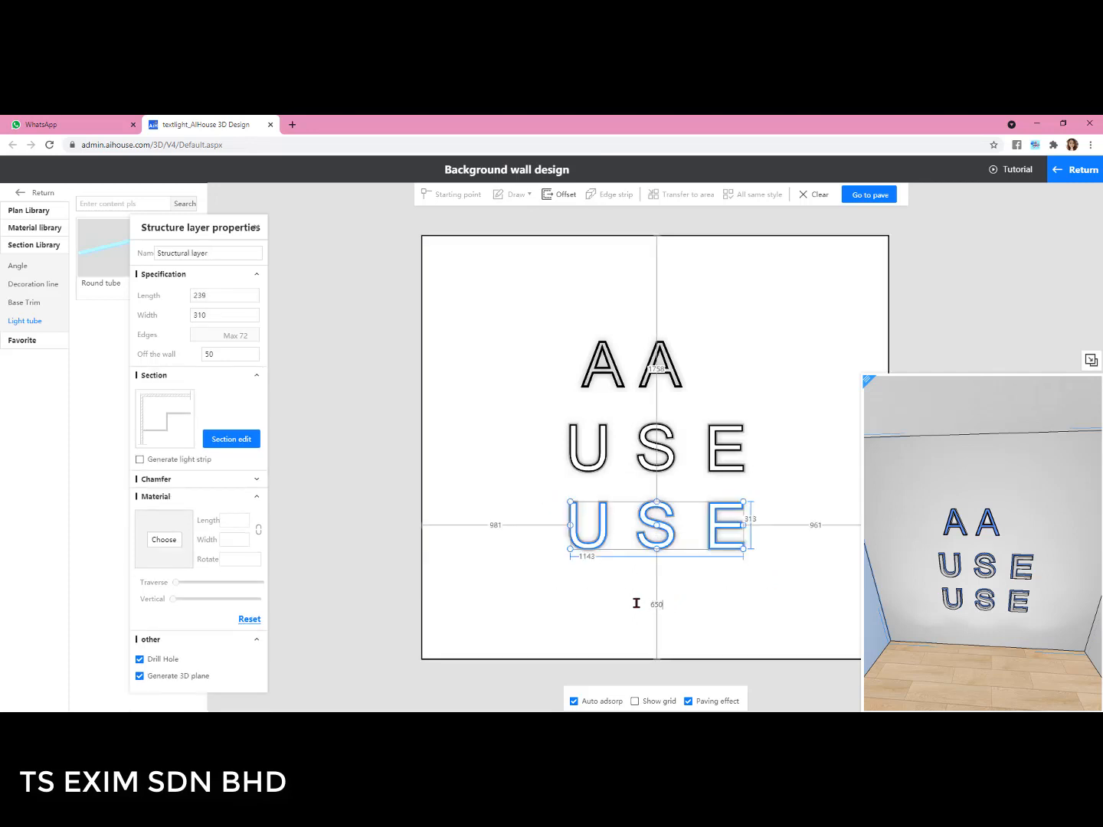
pyautogui.press('Return')
# - Move the round tube in the lower U's section profile to the line slot on the front face
pyautogui.click(758, 561)
pyautogui.scroll(5, 758, 562)
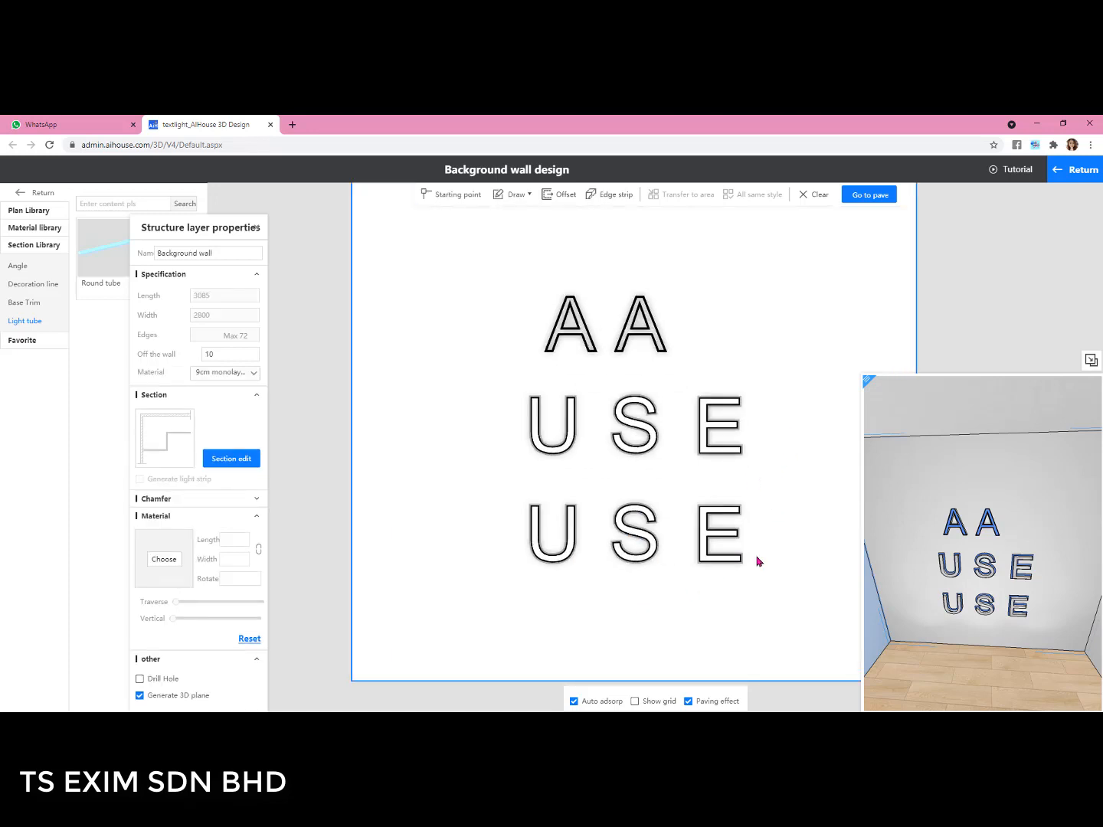
pyautogui.click(503, 523)
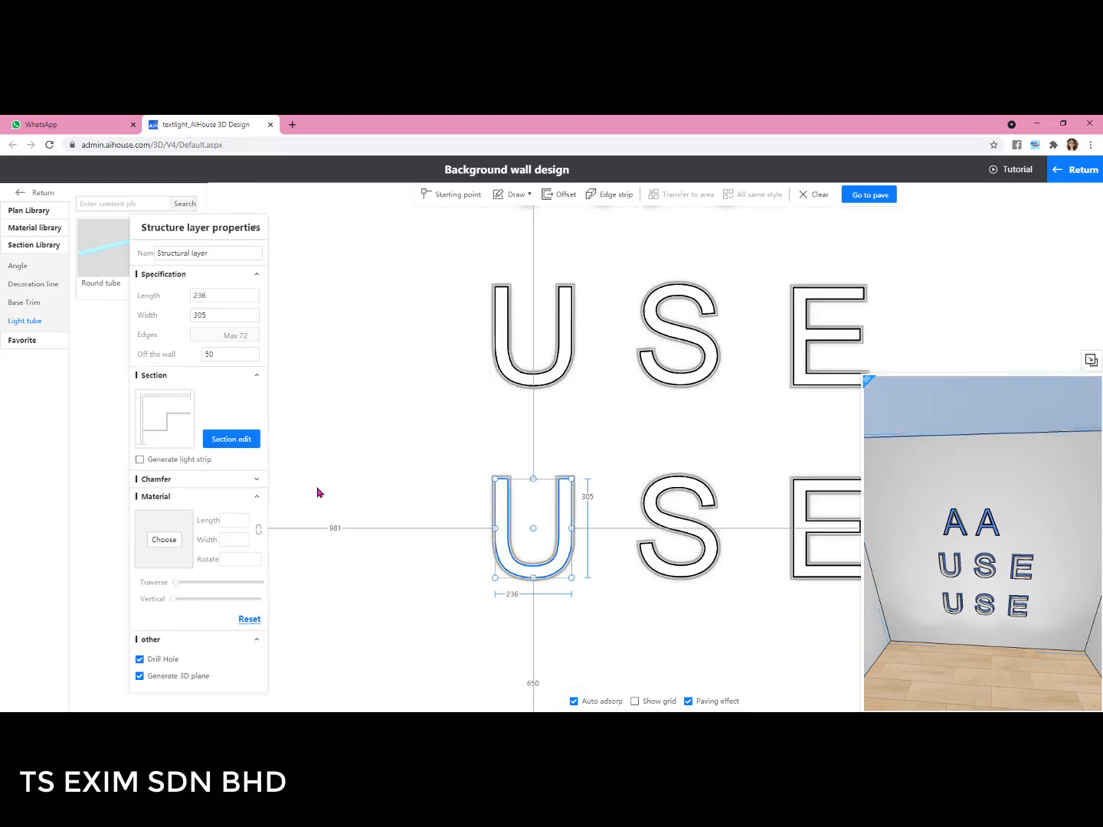
pyautogui.click(244, 454)
pyautogui.moveTo(475, 440); pyautogui.dragTo(501, 506)
pyautogui.scroll(3, 931, 647)
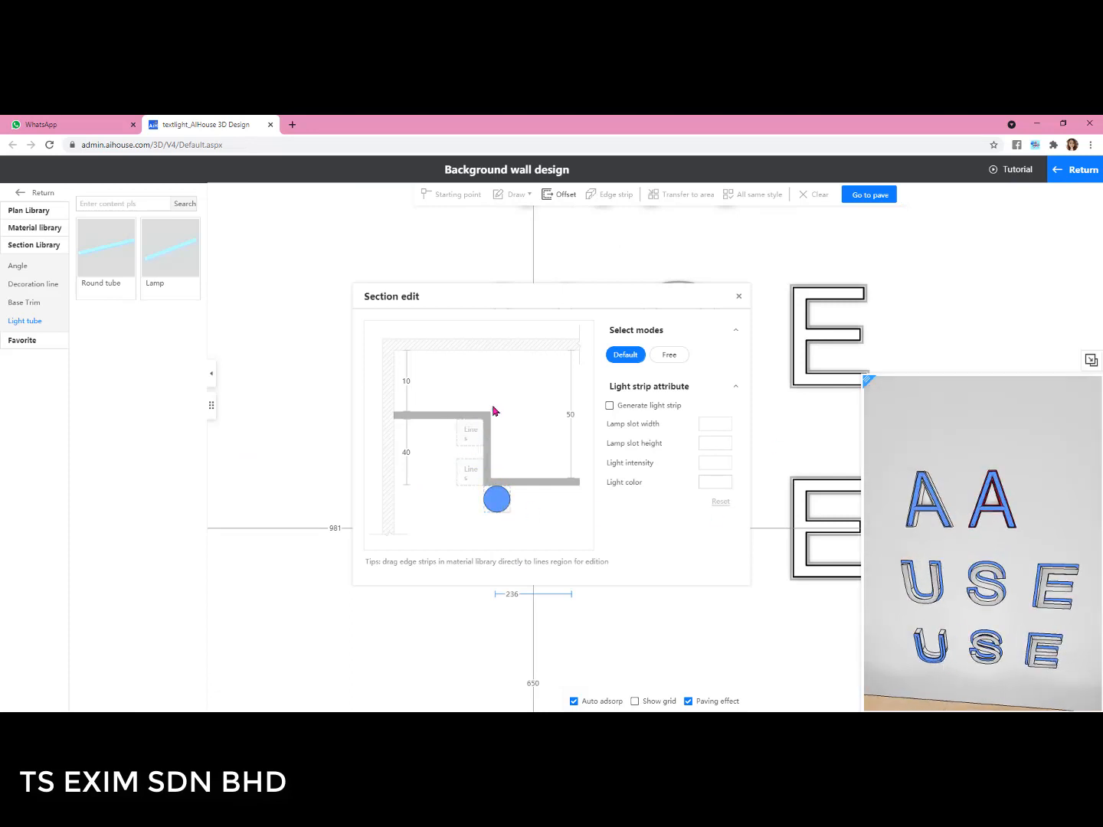
pyautogui.click(740, 296)
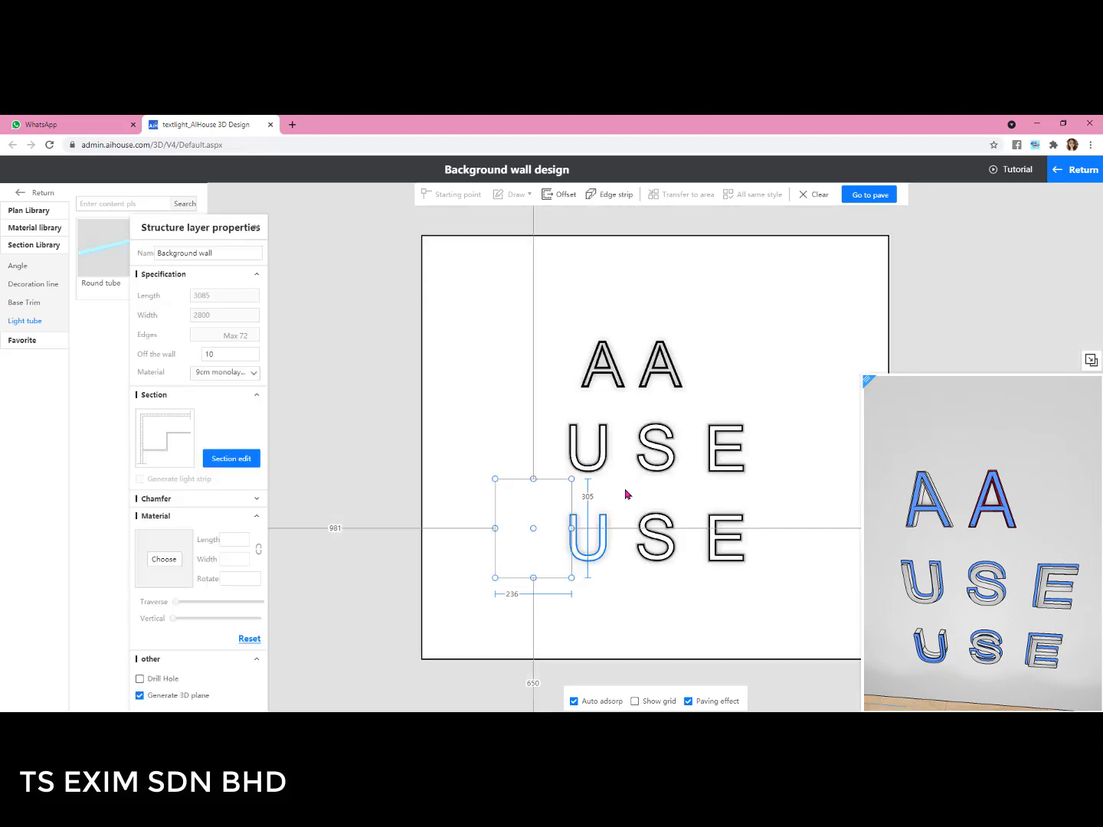
# - Move the round tube in the lower S's section profile to the front-face line slot
pyautogui.scroll(3, 648, 539)
pyautogui.click(642, 538)
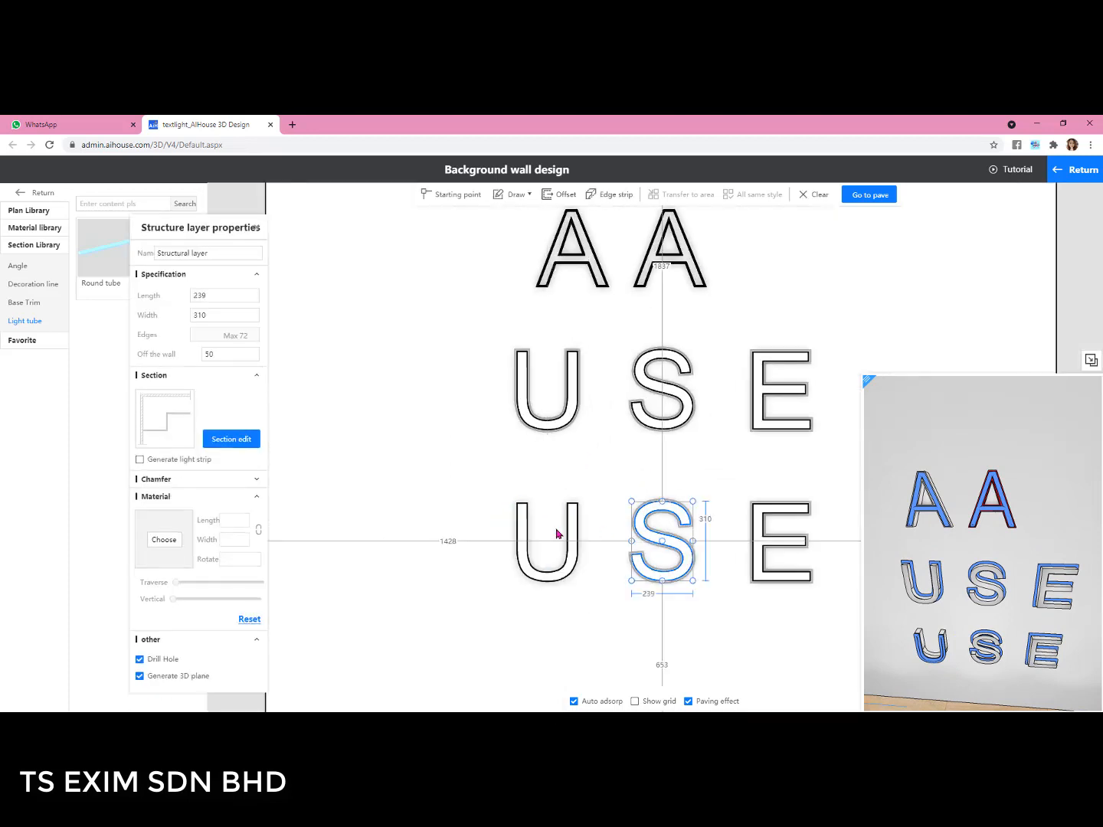
pyautogui.click(231, 441)
pyautogui.moveTo(470, 433); pyautogui.dragTo(502, 507)
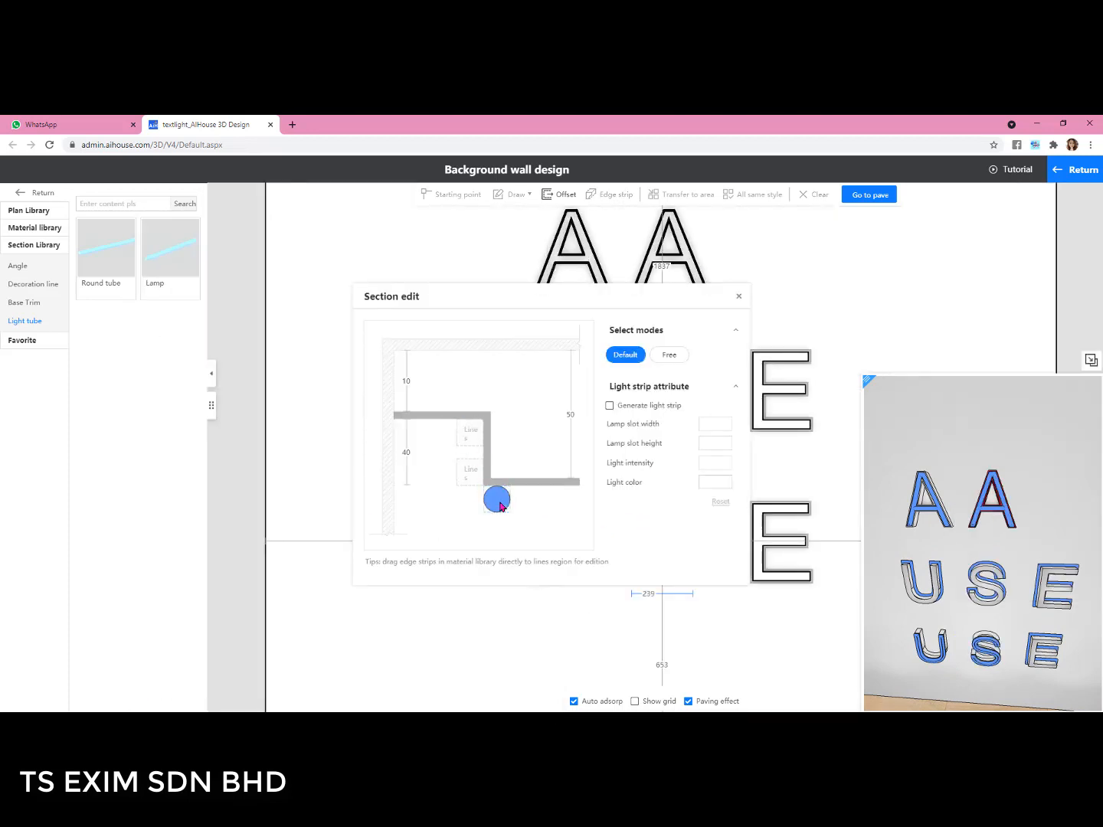
pyautogui.click(739, 296)
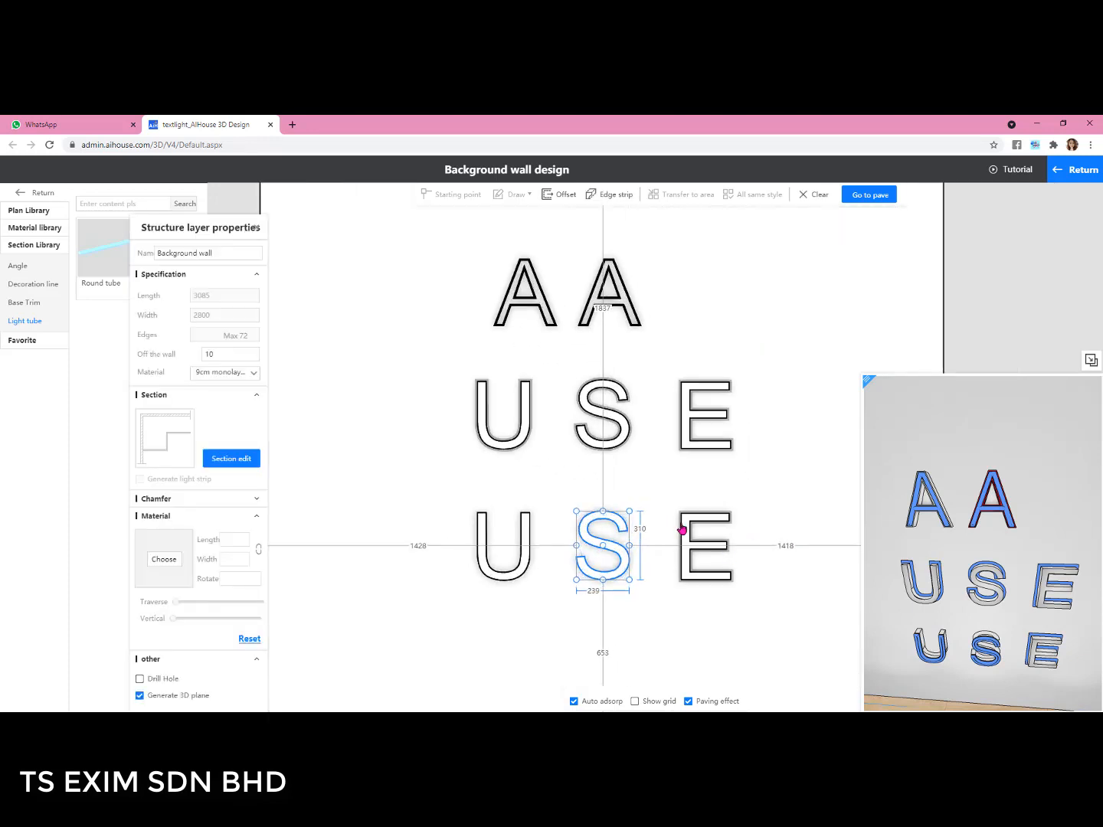
# - Move the round tube in the lower E's section profile to the front-face line slot
pyautogui.click(689, 533)
pyautogui.click(230, 439)
pyautogui.moveTo(470, 440); pyautogui.dragTo(529, 492)
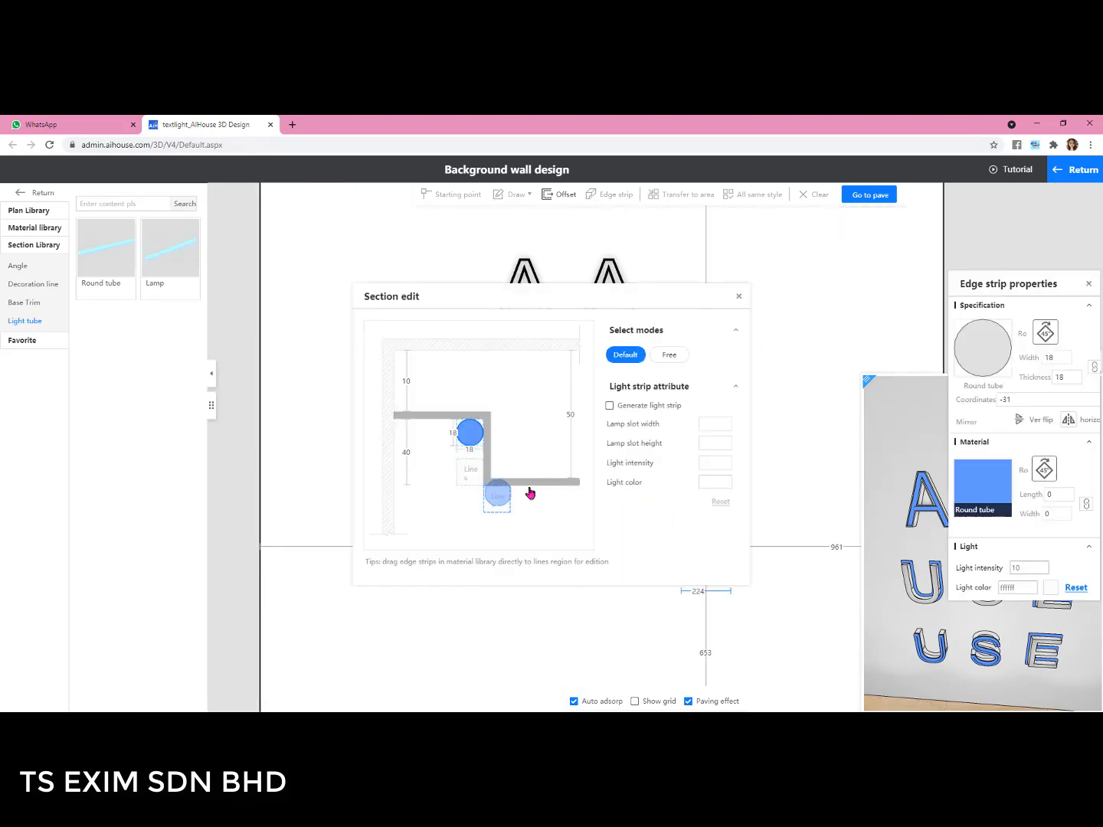
pyautogui.click(740, 297)
# - Return to the 3D view and set the round tube width of the lower USE letters to 21
pyautogui.click(1079, 169)
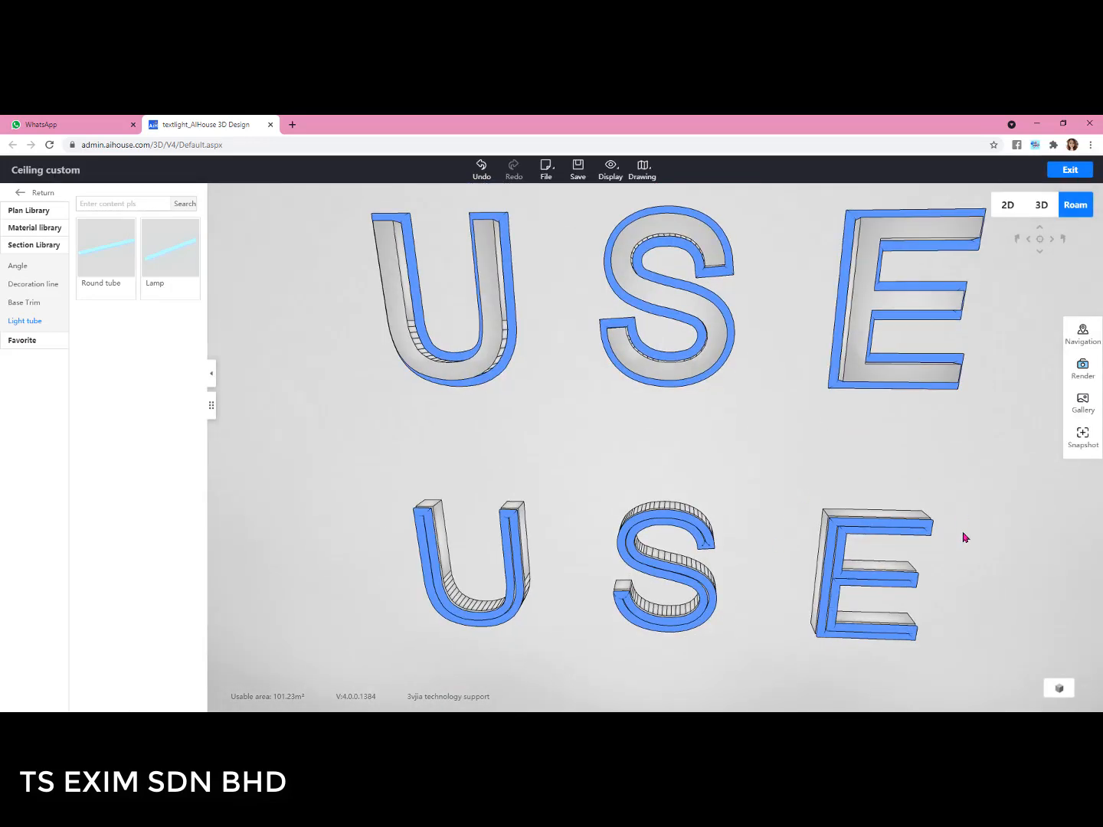
pyautogui.click(493, 504)
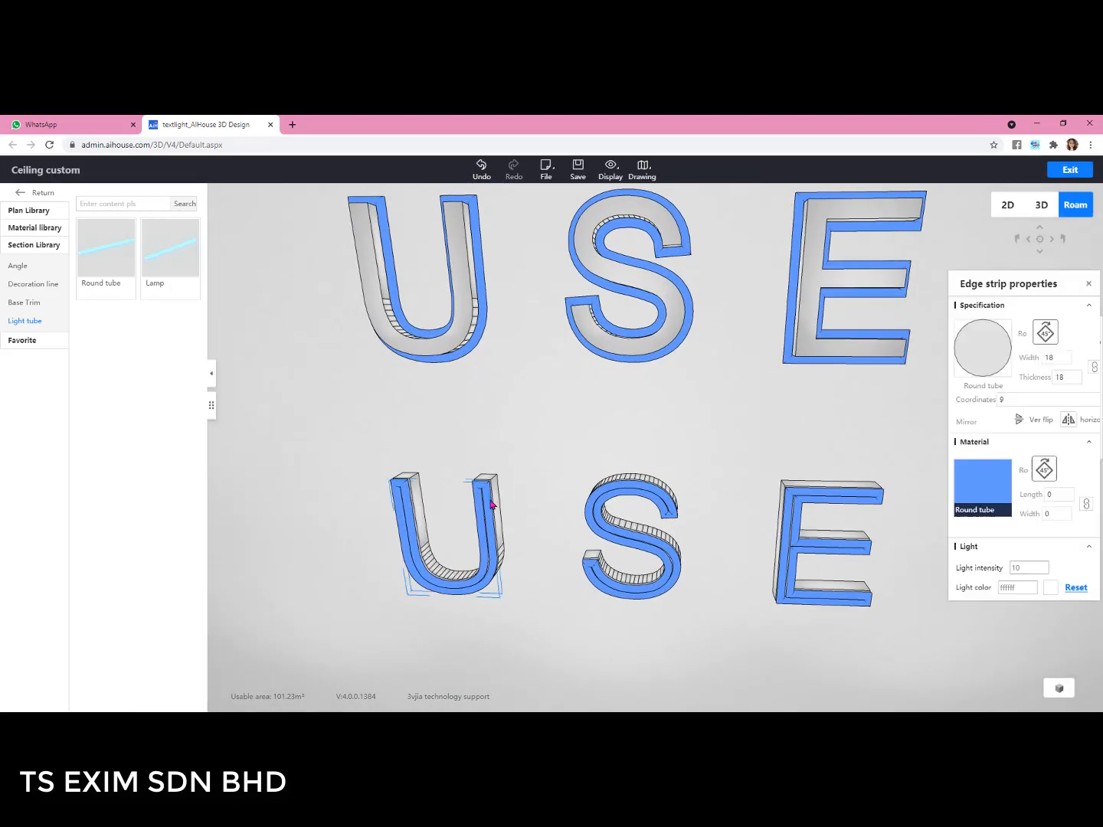
pyautogui.doubleClick(1047, 358)
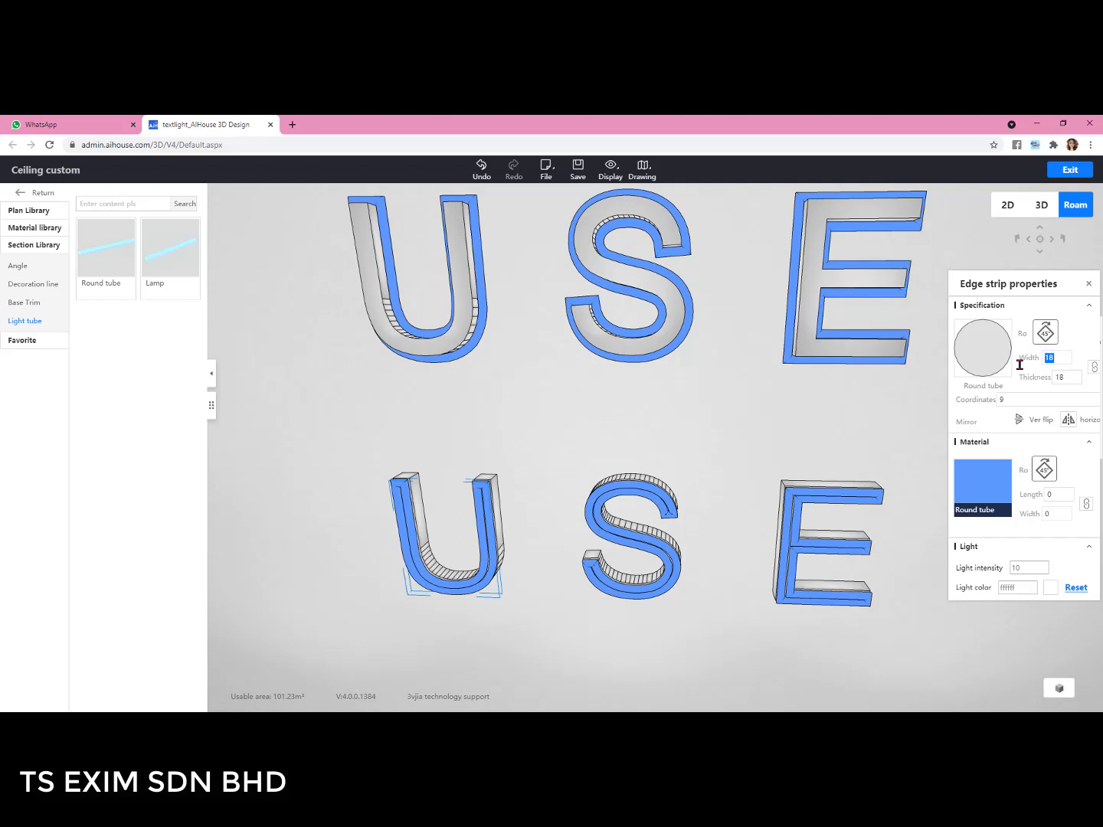
pyautogui.click(639, 505)
pyautogui.click(850, 503)
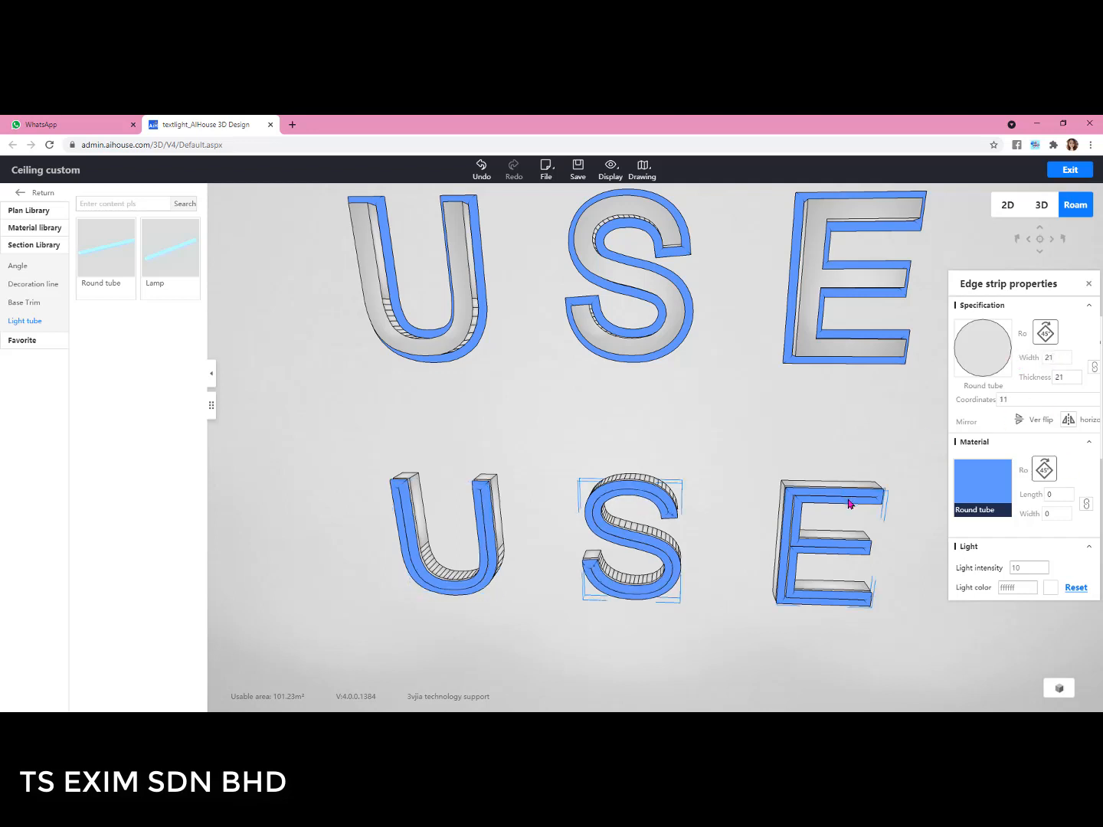
pyautogui.click(1088, 283)
pyautogui.scroll(-3, 948, 431)
pyautogui.scroll(-3, 936, 494)
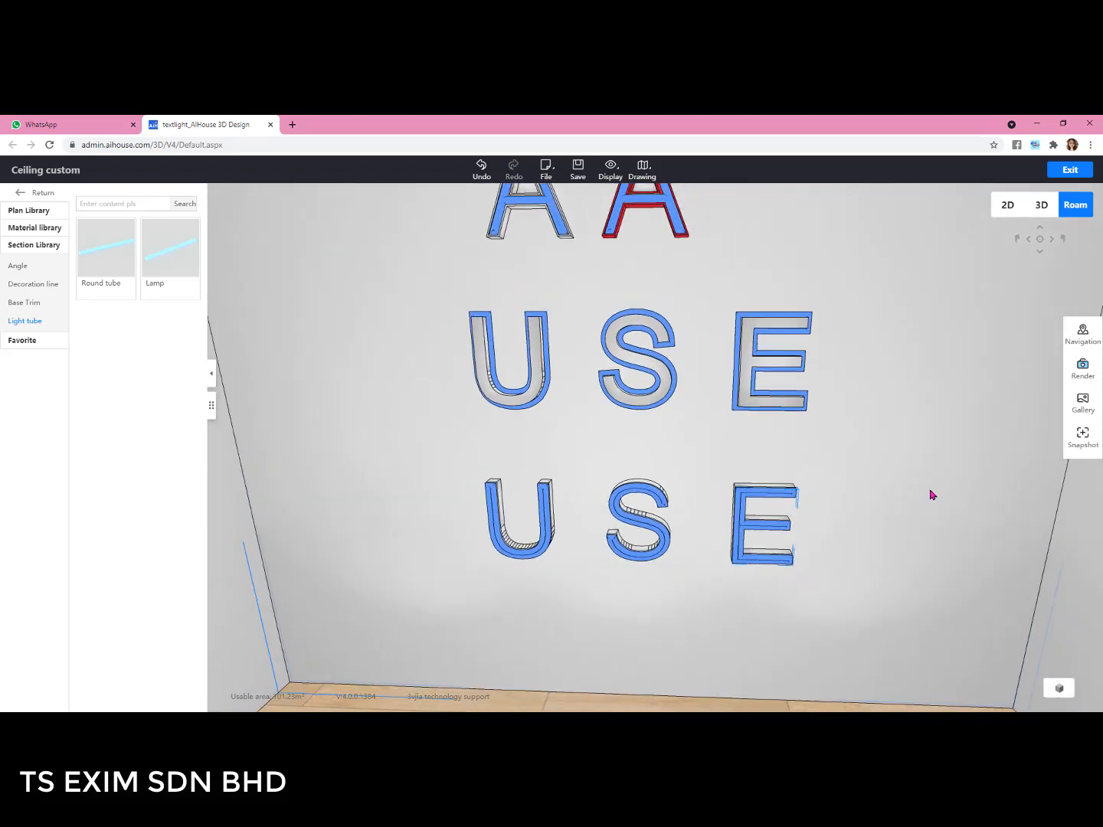
pyautogui.moveTo(931, 495); pyautogui.dragTo(938, 521)
pyautogui.click(939, 522)
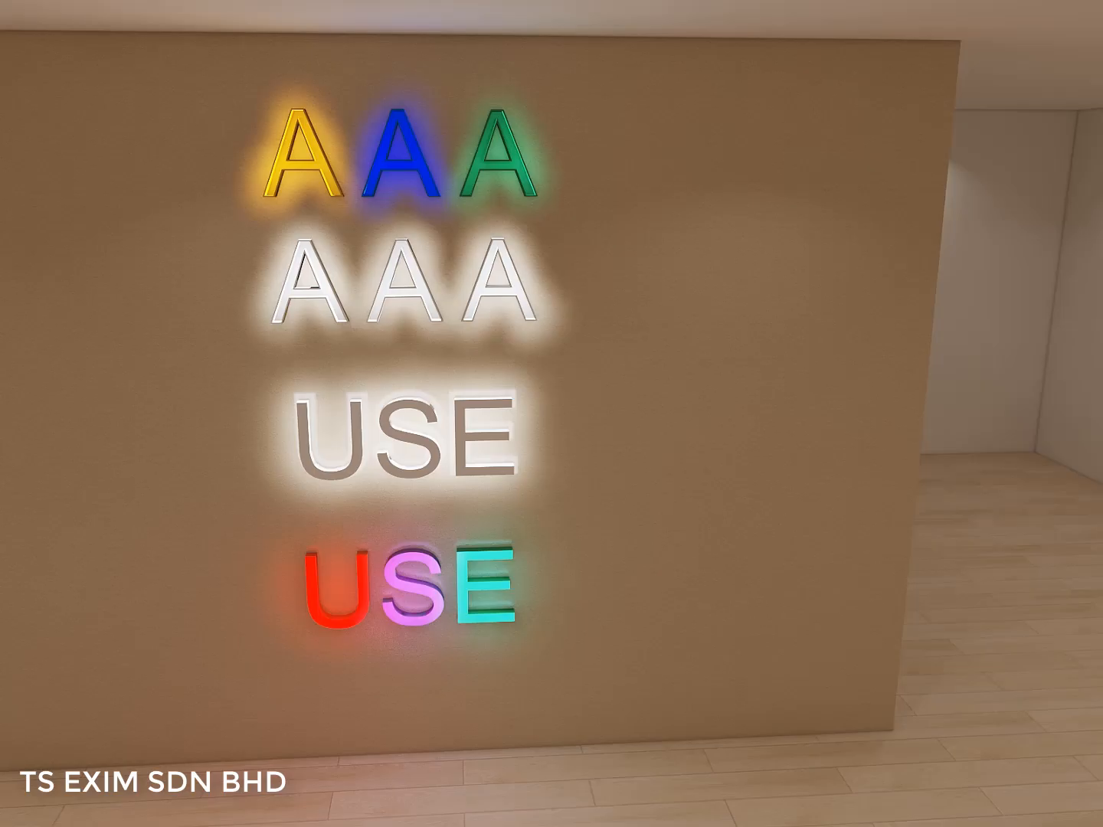